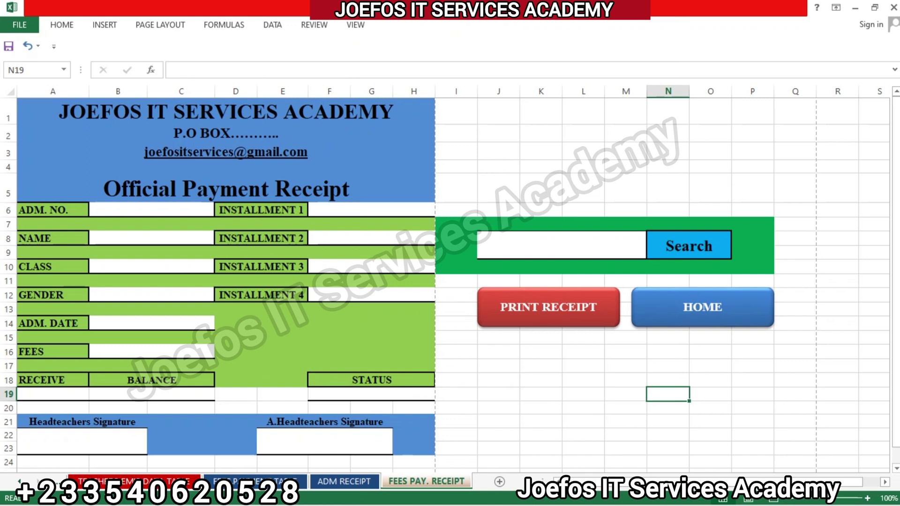
Remove the underline from the e-mail address in the payment receipt header, closing the mail window opened by its link.
click(258, 151)
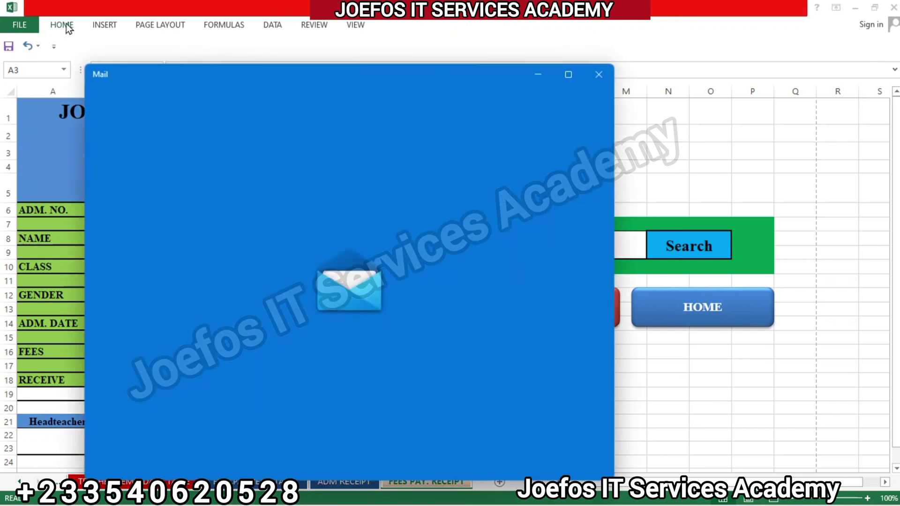
click(597, 75)
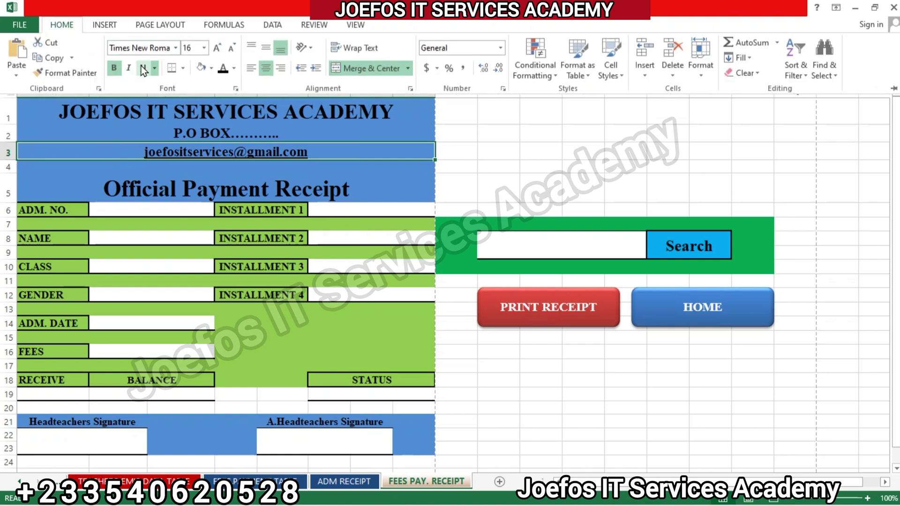
click(327, 167)
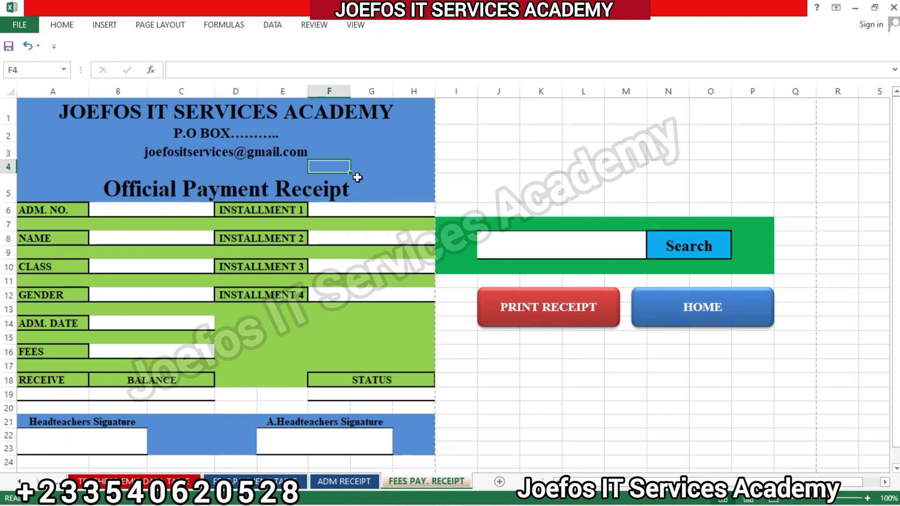
Add a new worksheet and name it STUDENT EMIS INFO.
click(501, 482)
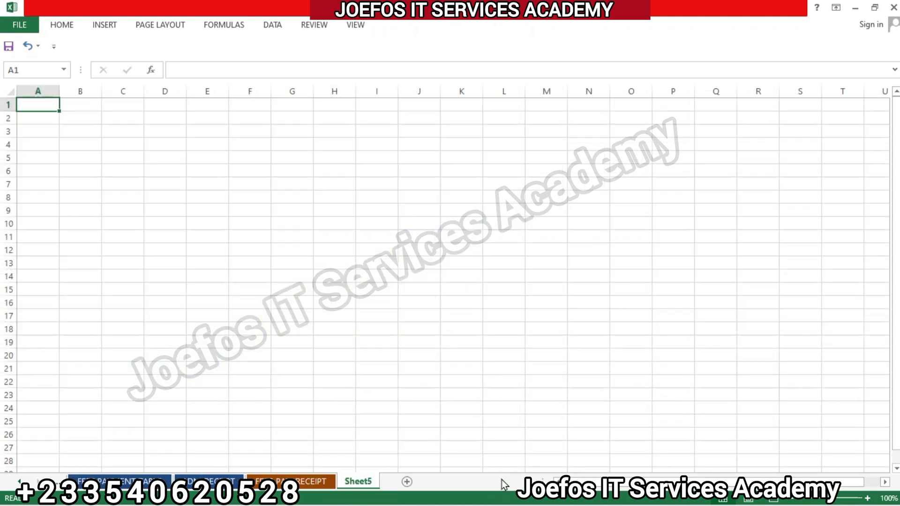
double_click(368, 483)
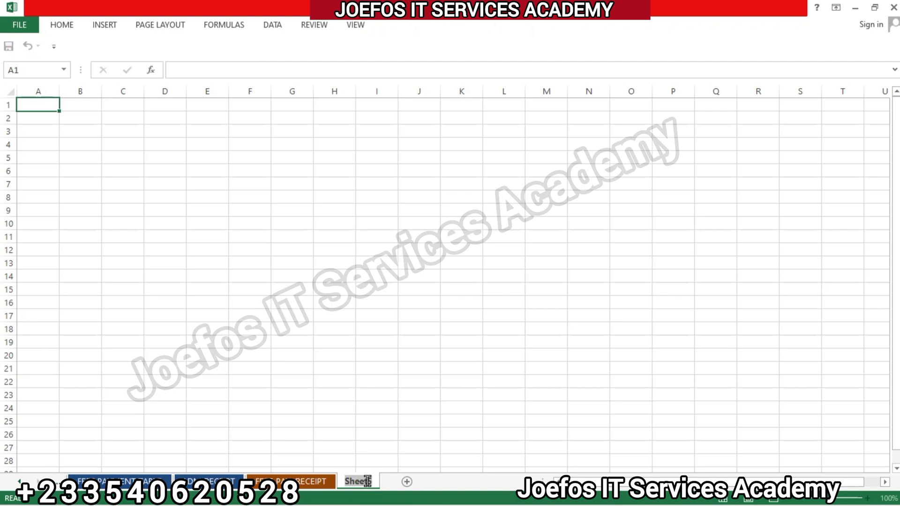
key(BackSpace)
text(STUDENT )
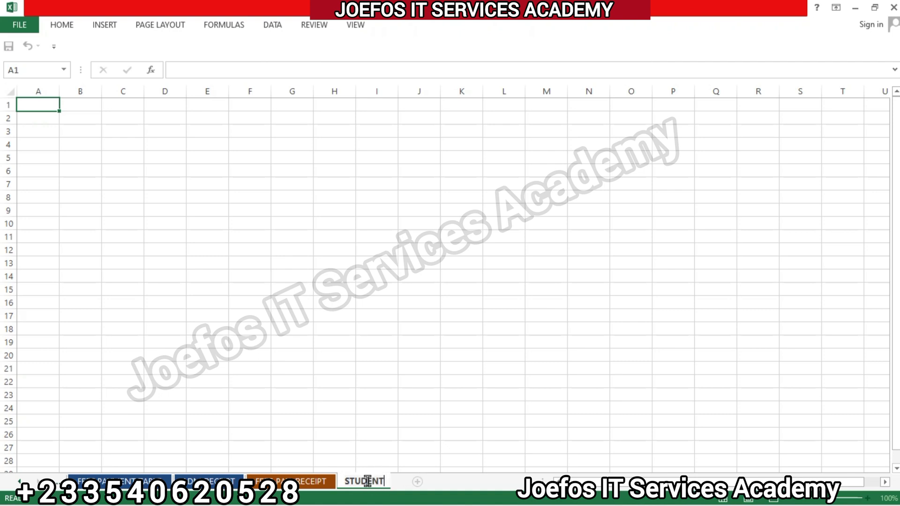
text(EMIS IN)
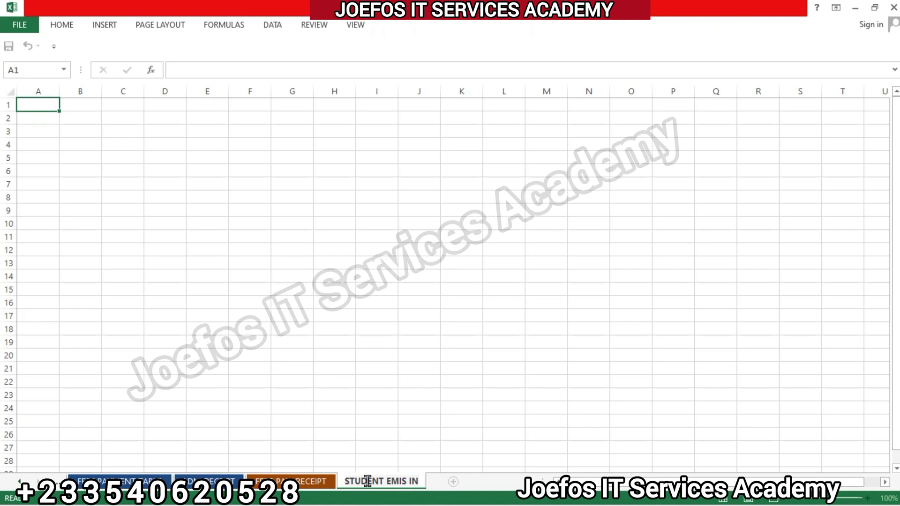
text(FO)
key(Return)
text(.)
key(Return)
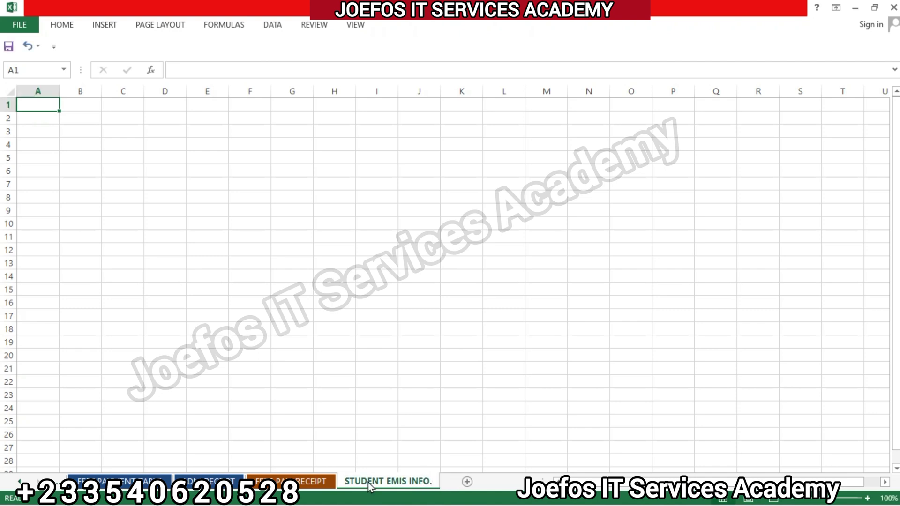
Set the tab colour of the STUDENT EMIS INFO. sheet to standard red.
right_click(374, 487)
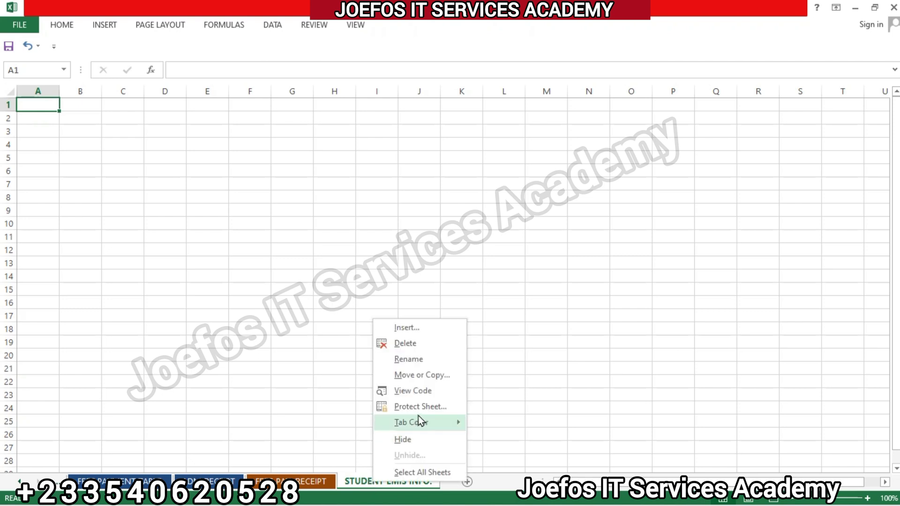
mouse_move(416, 422)
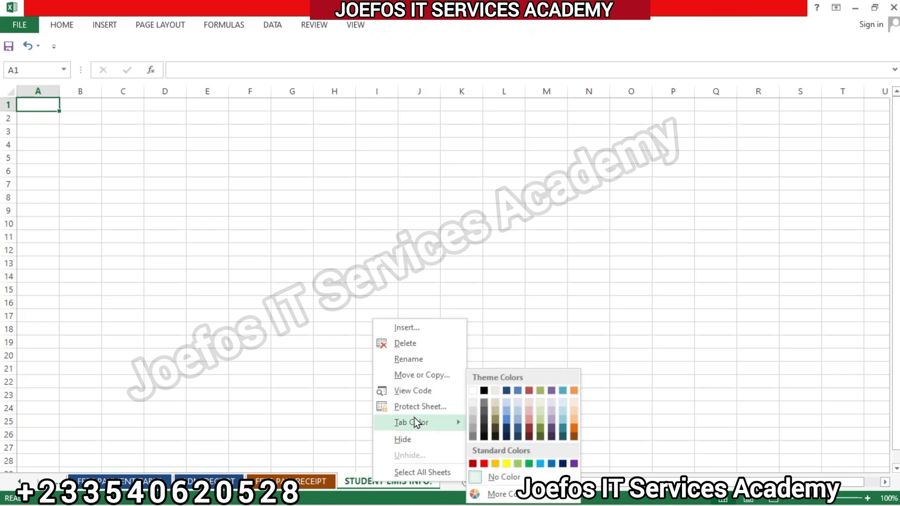
click(484, 463)
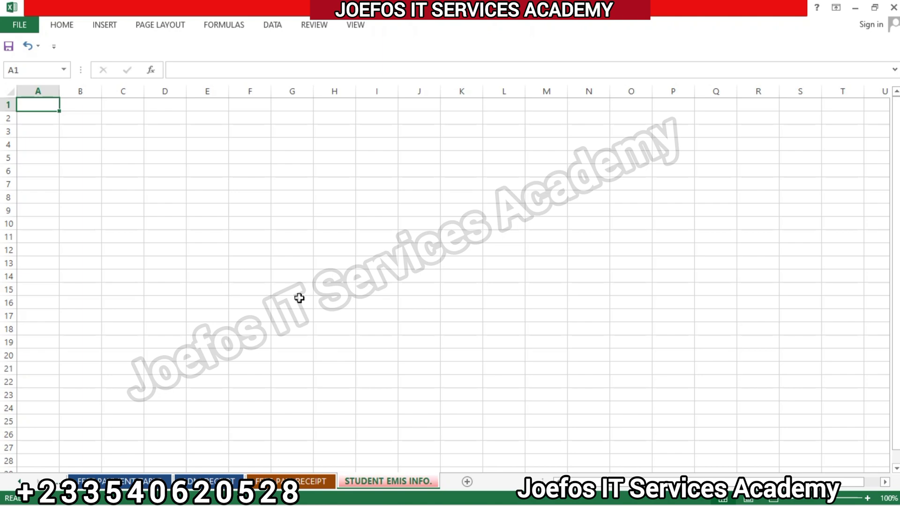
Show the STUDENT EMIS INFO. sheet in Page Layout view and set its page orientation to Landscape.
click(354, 26)
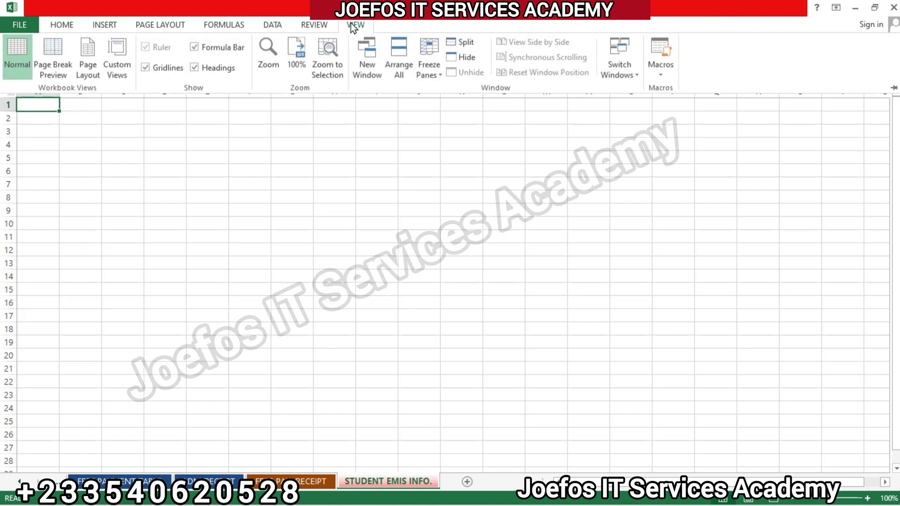
click(88, 56)
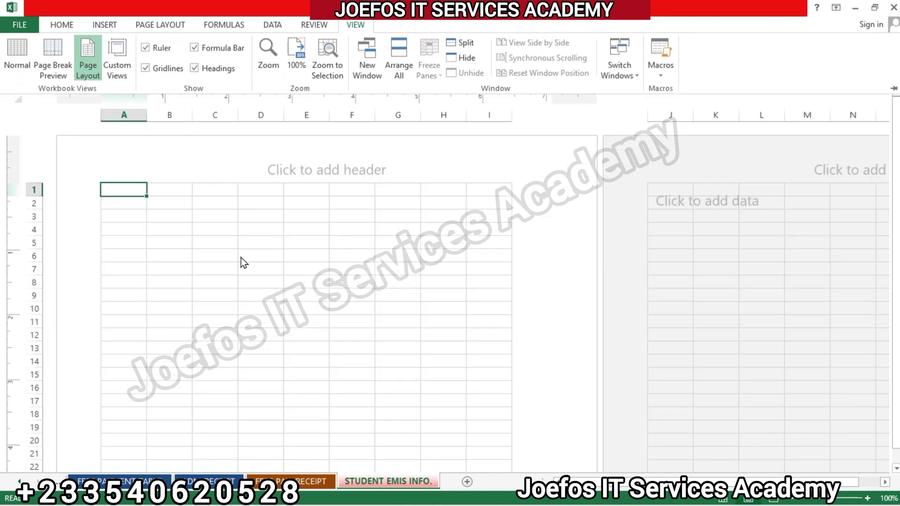
click(167, 25)
click(133, 59)
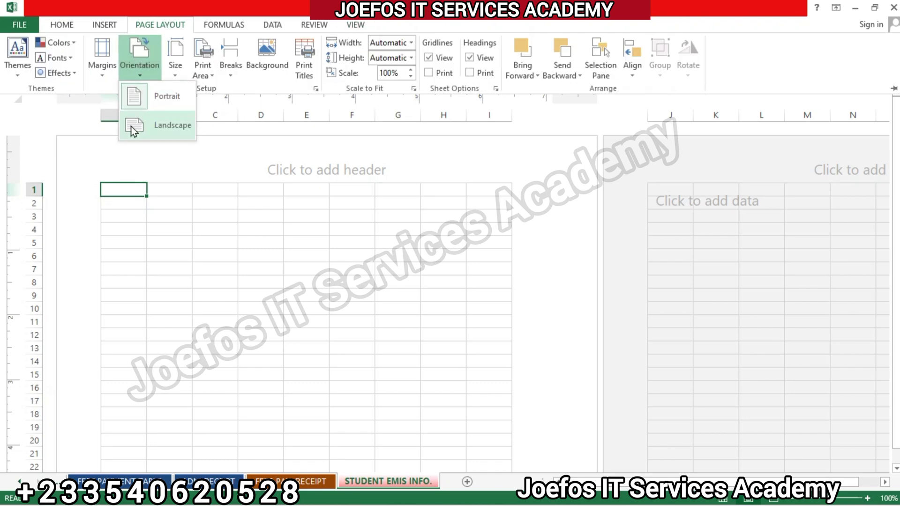
click(133, 129)
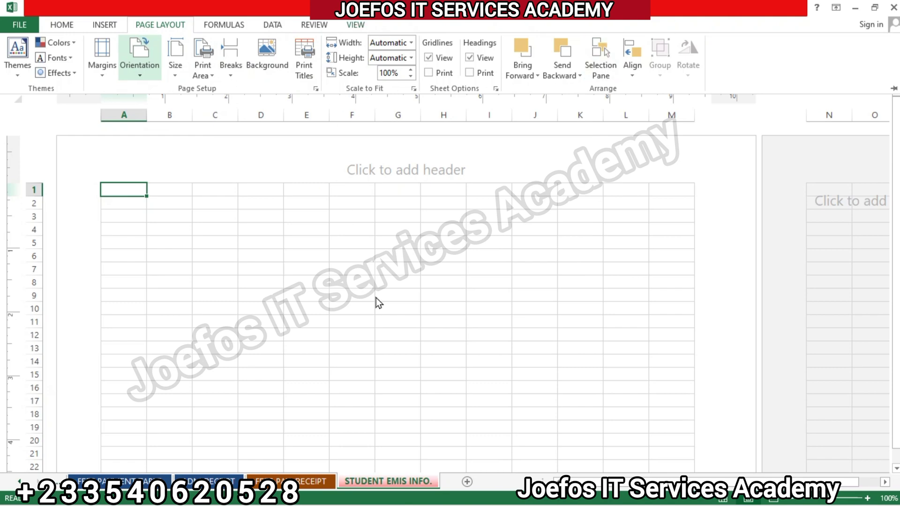
Collapse the ribbon and undo the switch to Page Layout view.
click(62, 24)
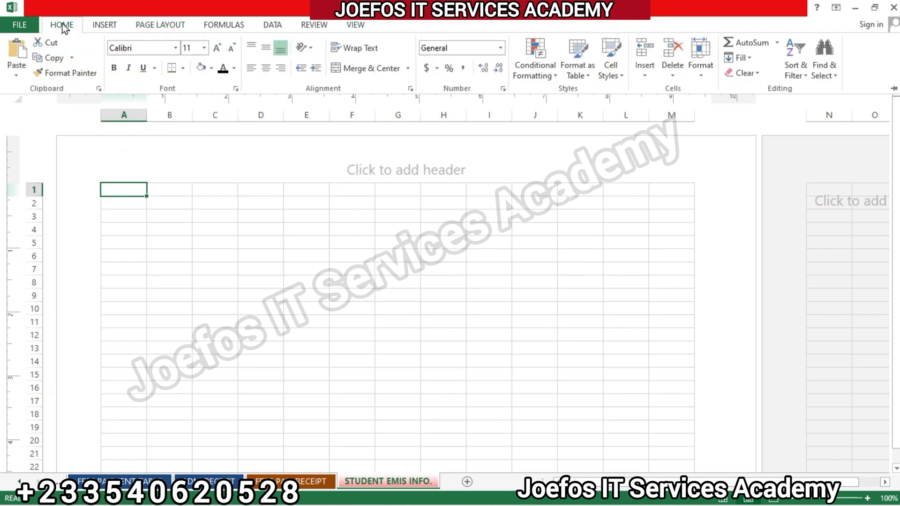
double_click(62, 25)
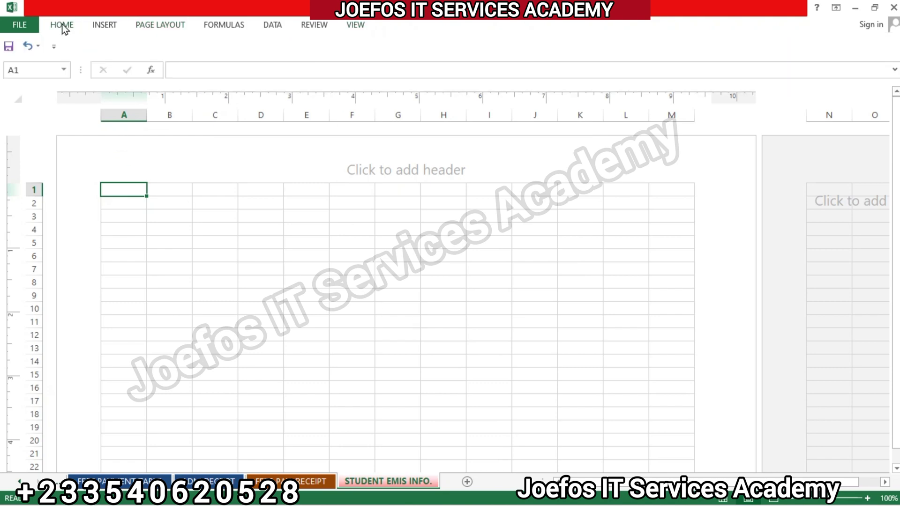
click(31, 46)
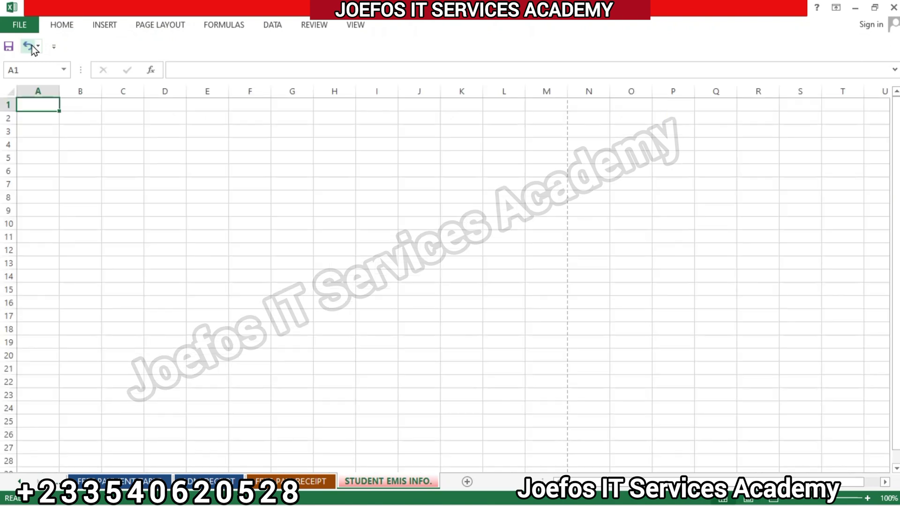
Return the sheet to Page Layout view, choose Landscape orientation again, and collapse the ribbon.
click(358, 28)
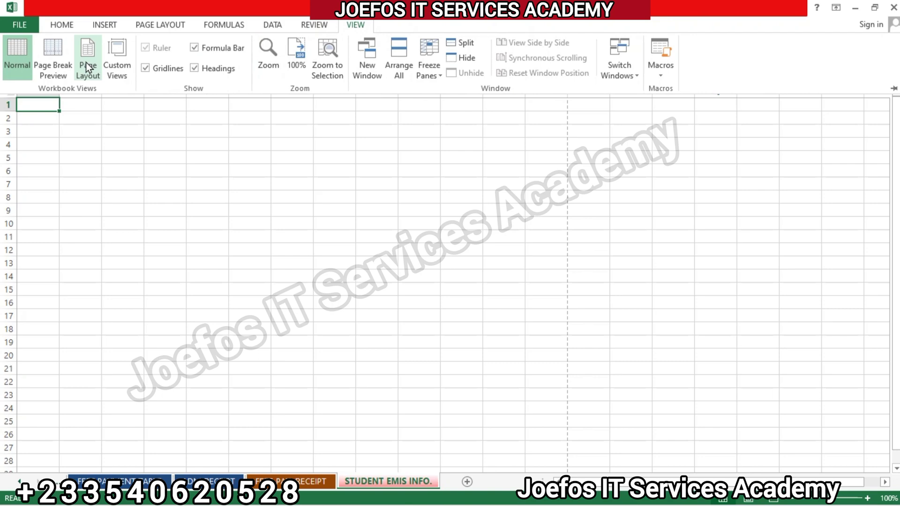
click(87, 65)
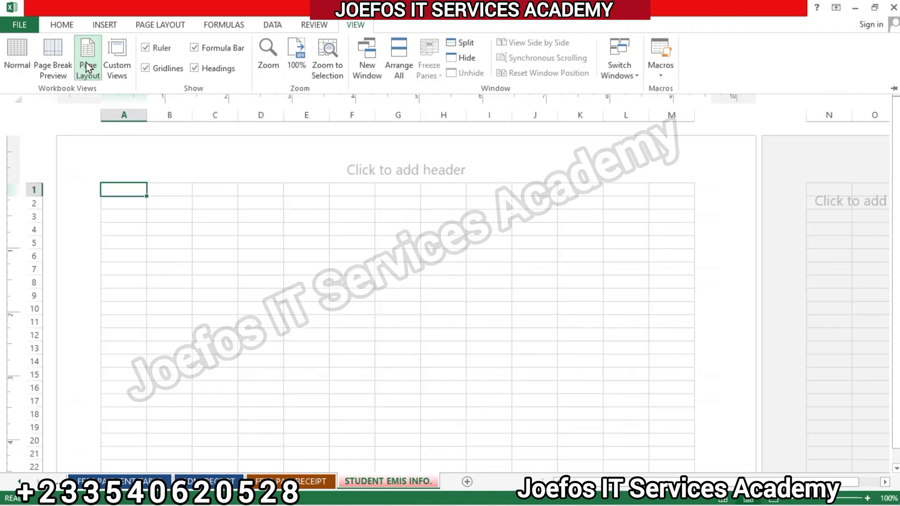
click(156, 24)
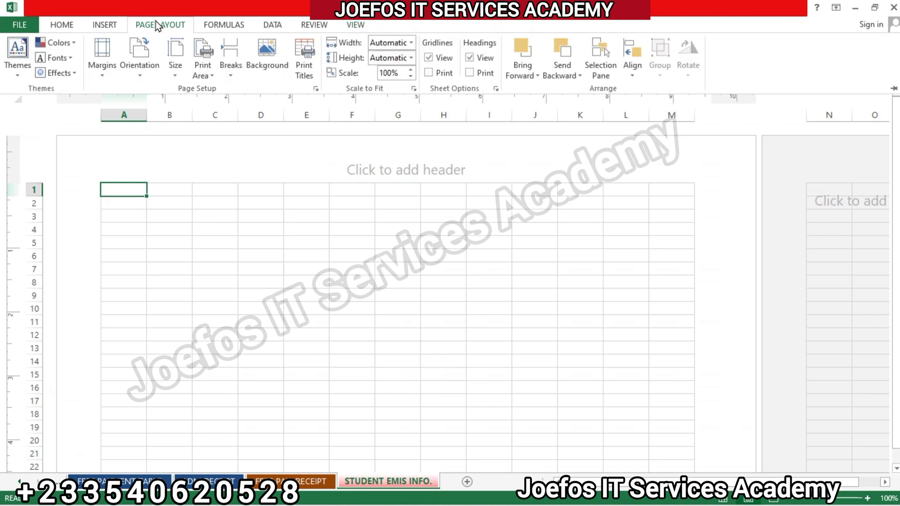
click(136, 72)
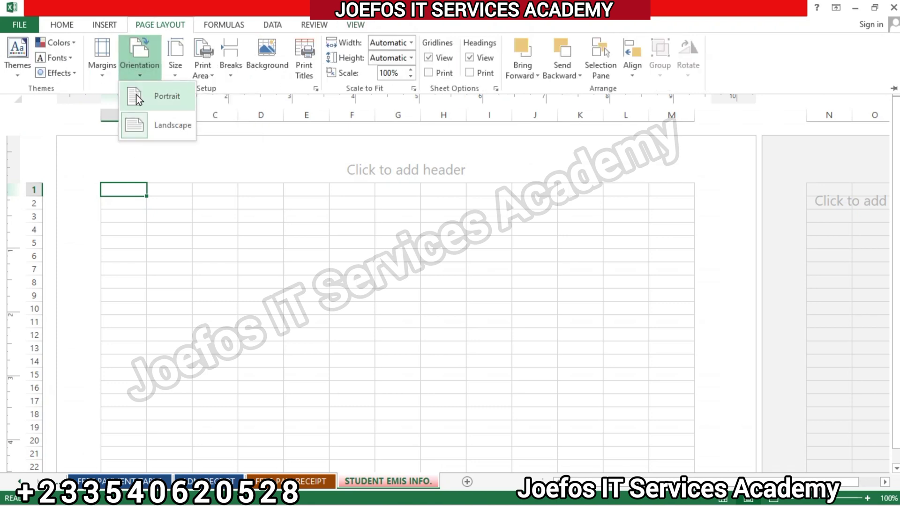
click(137, 125)
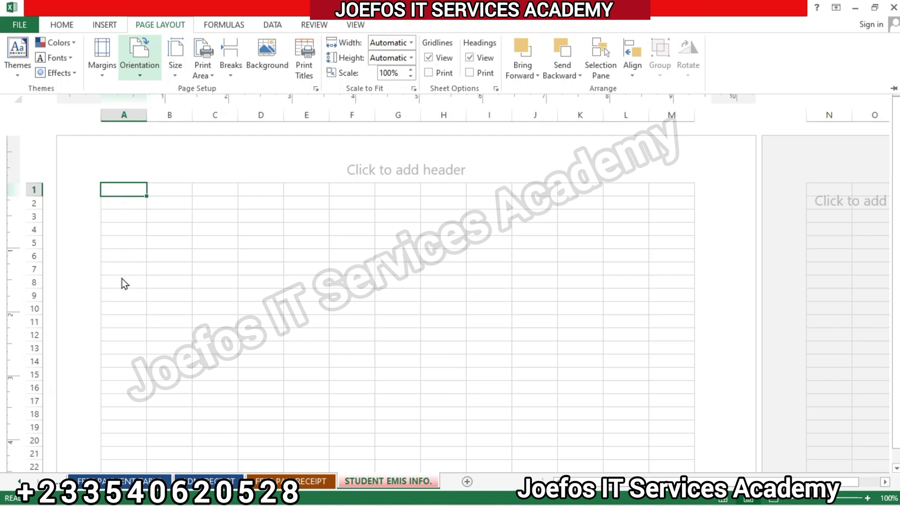
key(ctrl+F1)
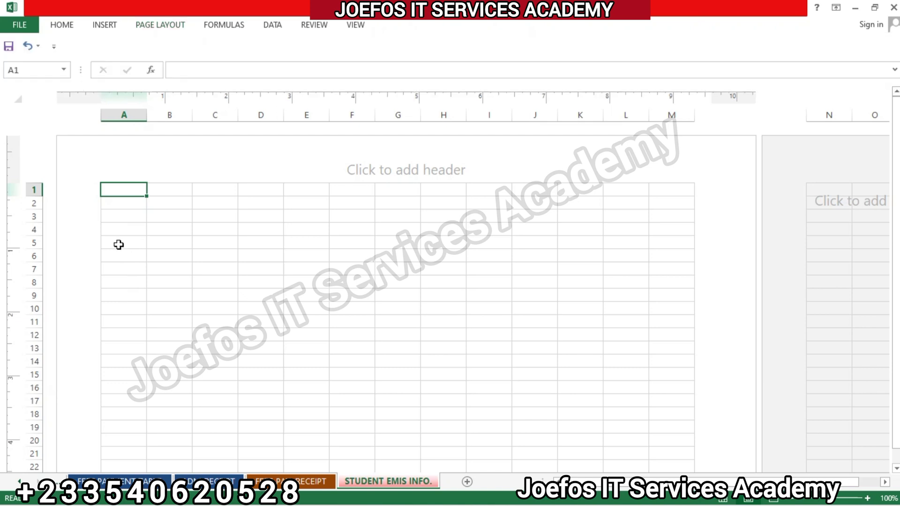
Enter the labels REGION in cell A5 and DISTRICT in cell A6.
click(119, 245)
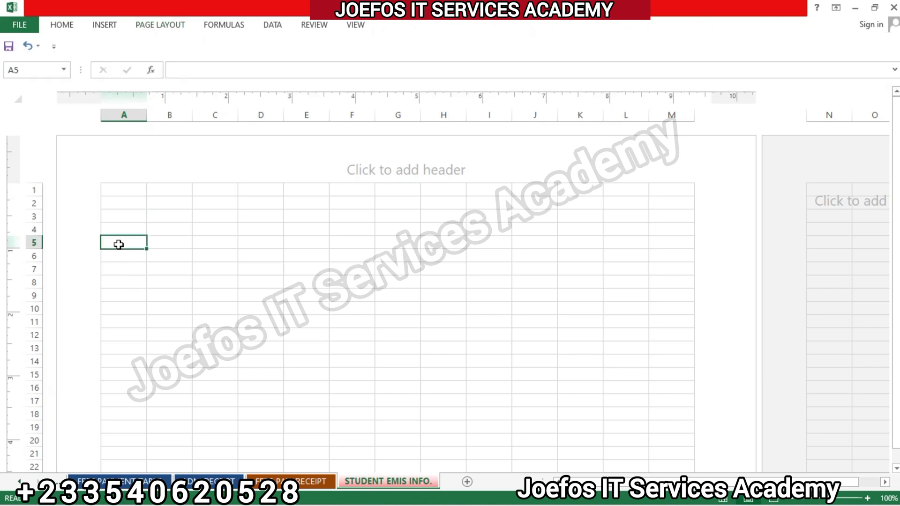
text(RE)
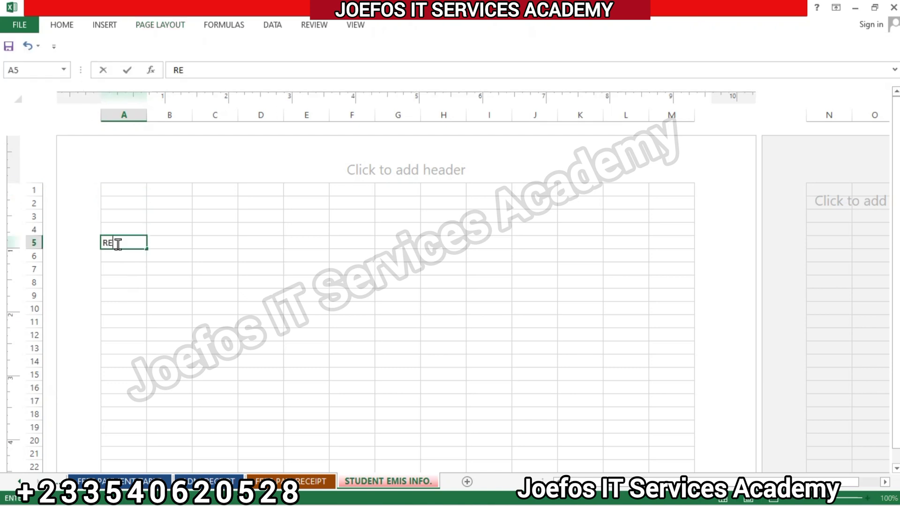
text(GION)
click(119, 256)
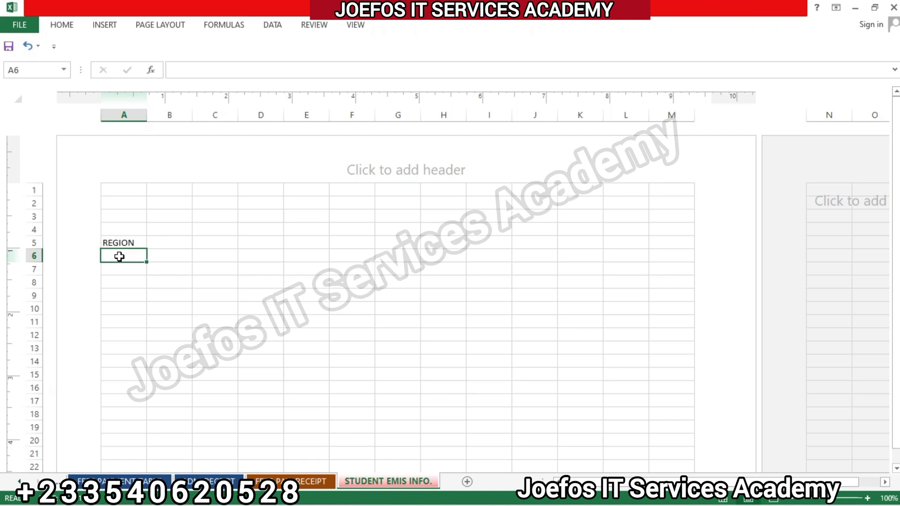
text(DI)
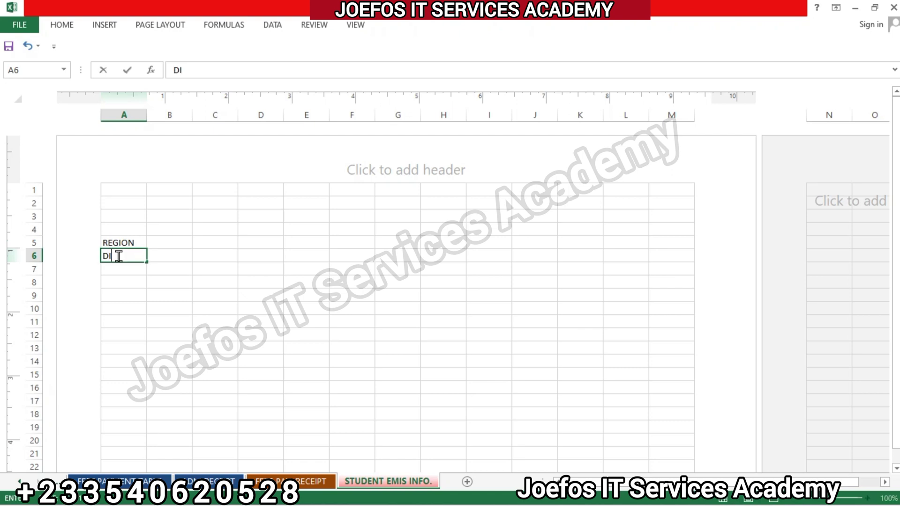
text(STRICY)
key(BackSpace)
text(T)
Enter the labels CURCUIT in cell A7 and SCHOOL in cell A8.
click(119, 268)
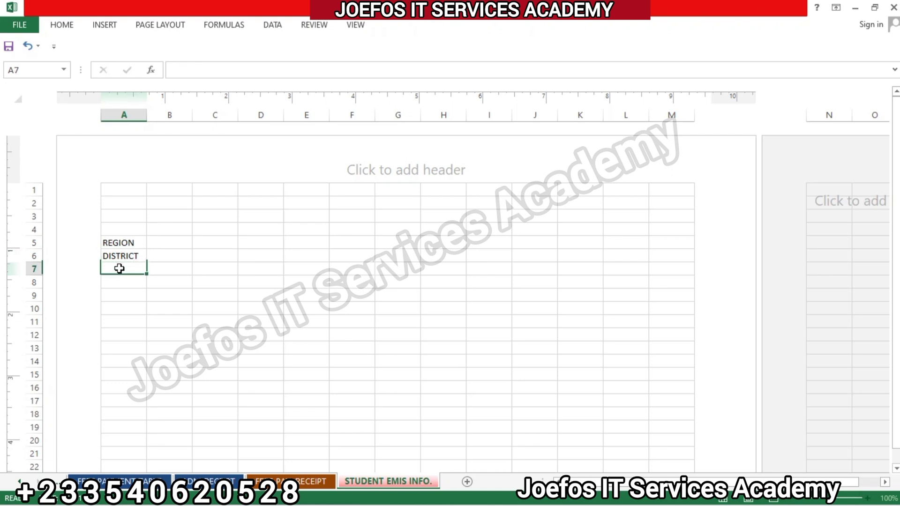
text(CUR)
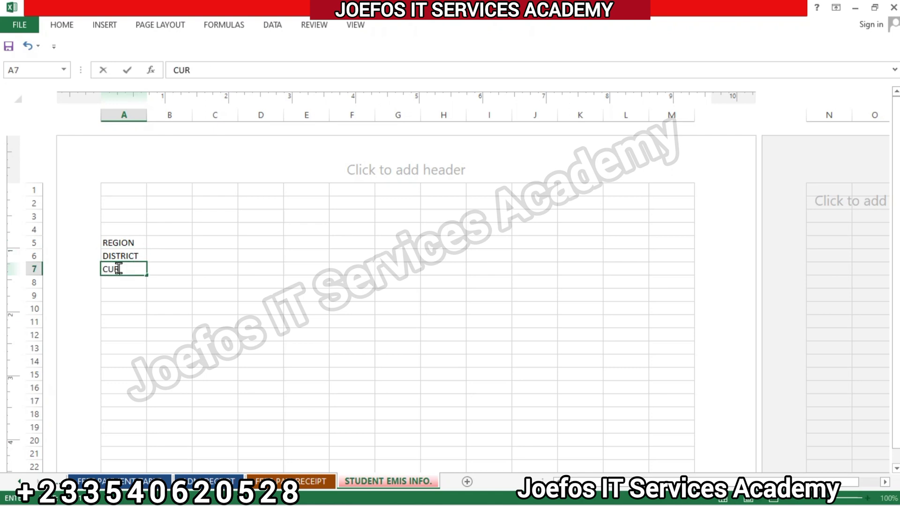
text(CUIT)
click(118, 283)
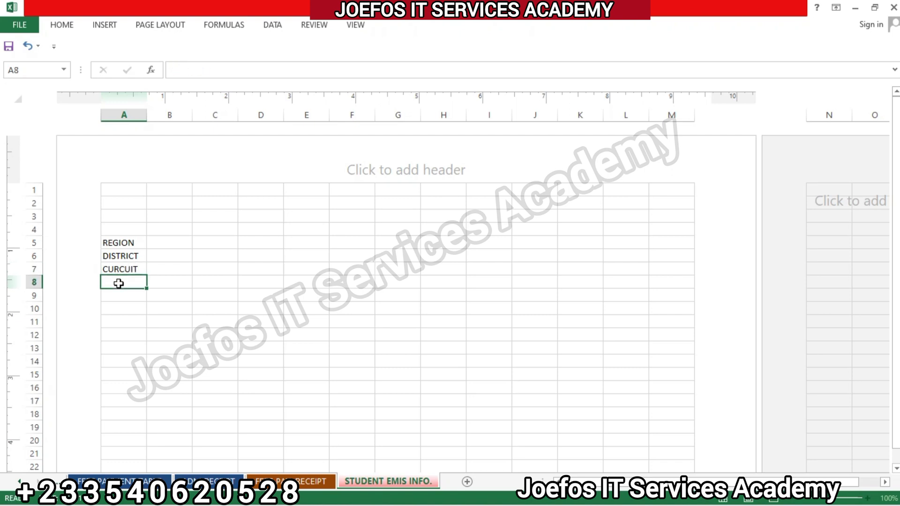
text(SCHOOL)
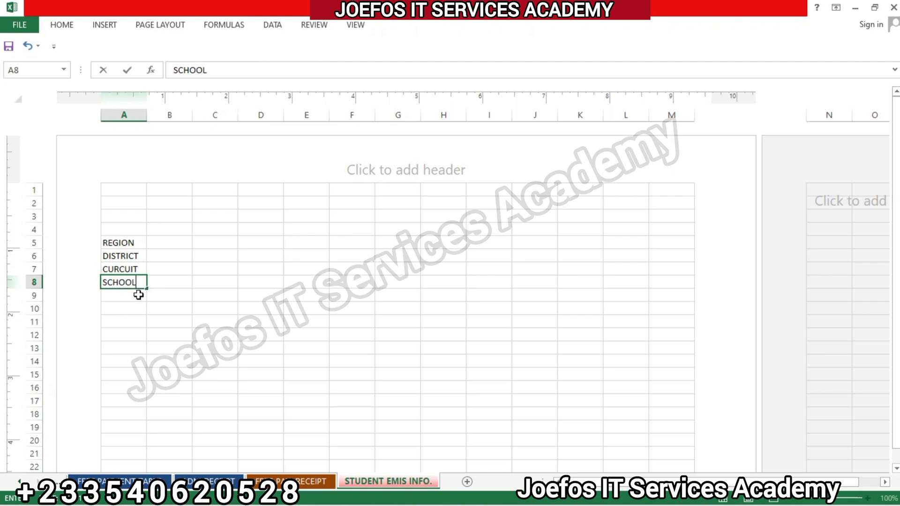
click(124, 296)
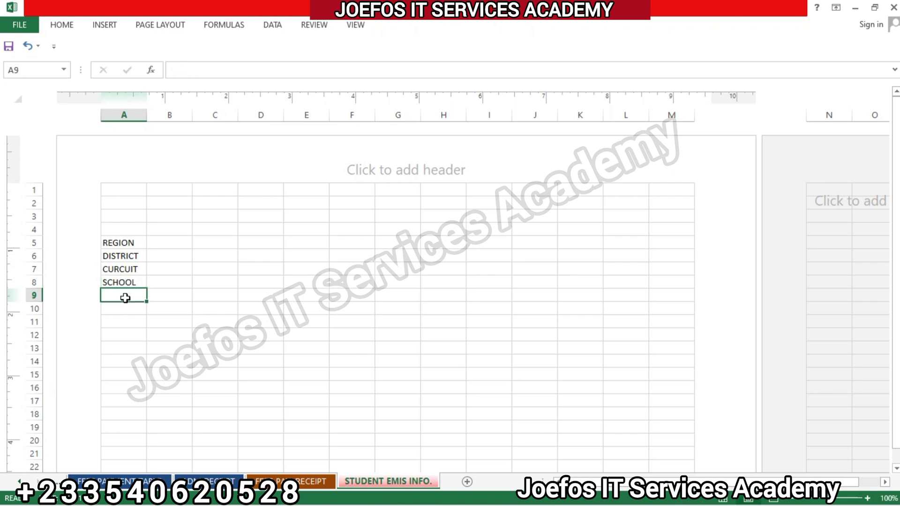
Set the font of the labels in cells A5 to A8 to Times New Roman.
click(115, 244)
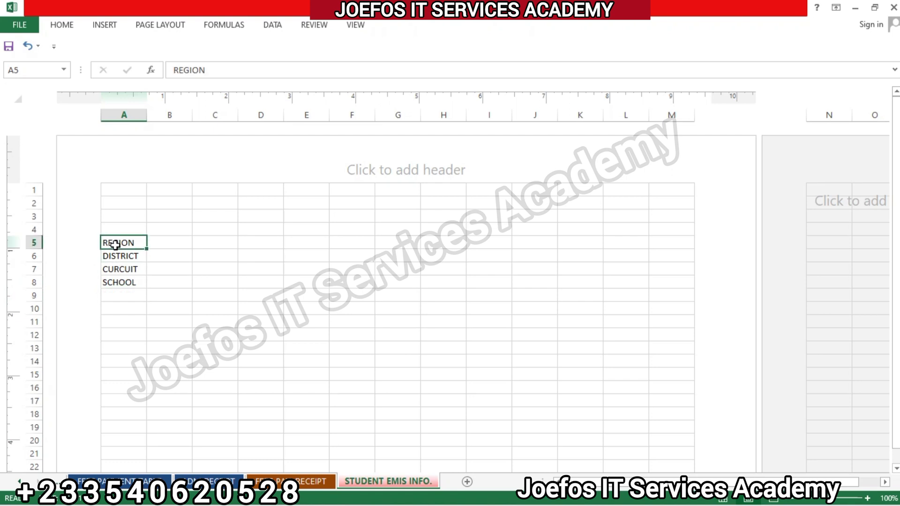
ctrl+click(115, 244)
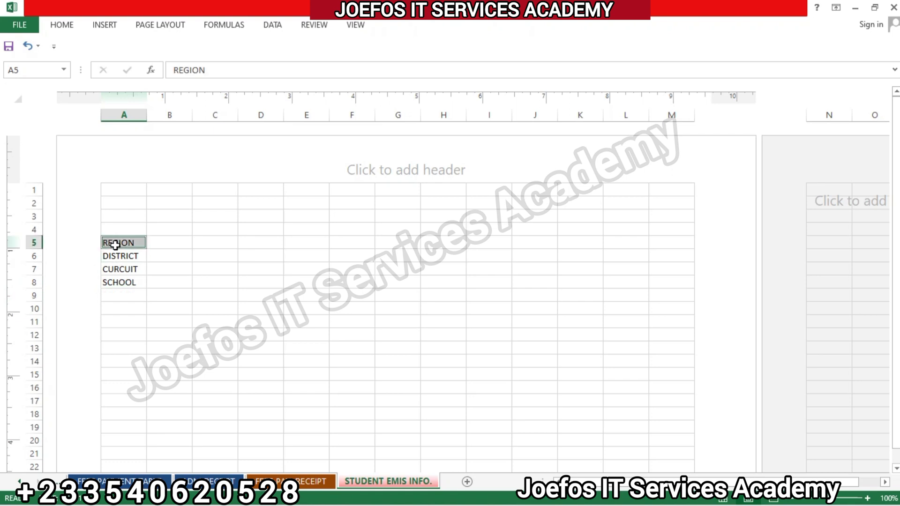
ctrl+click(116, 255)
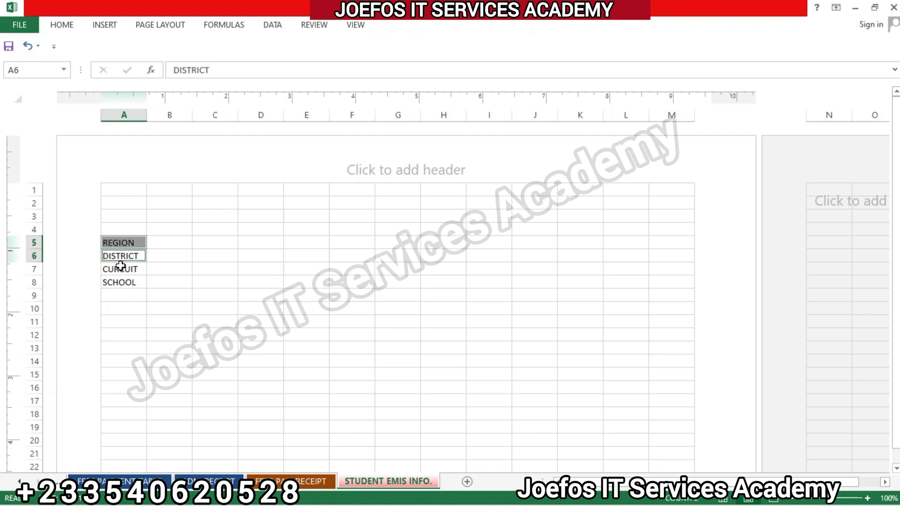
ctrl+click(121, 267)
ctrl+click(125, 283)
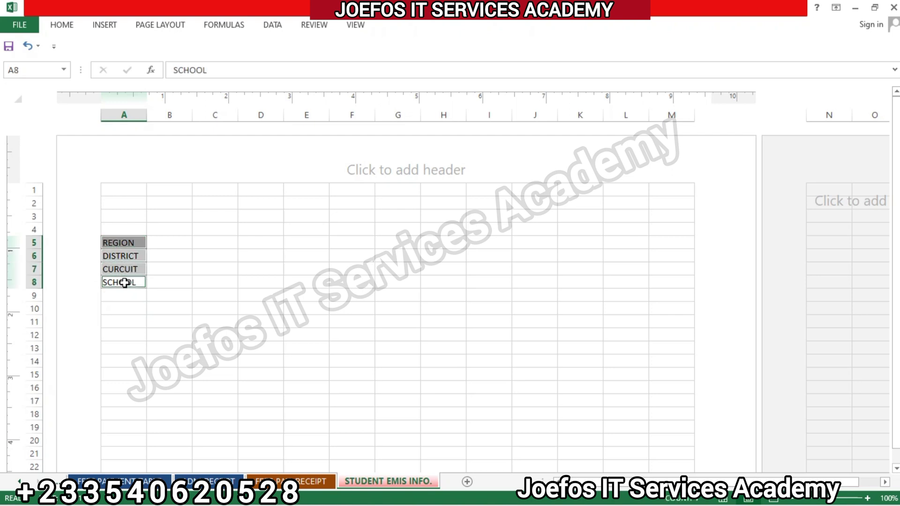
click(57, 27)
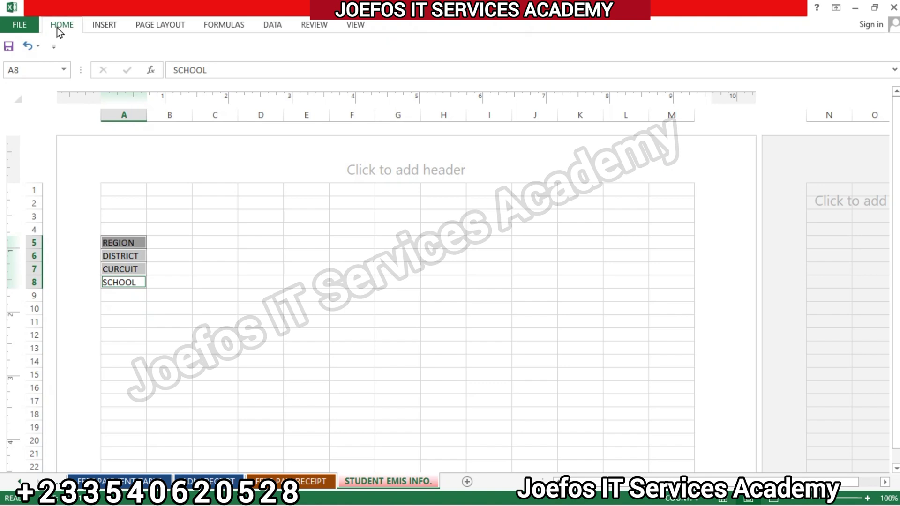
click(129, 47)
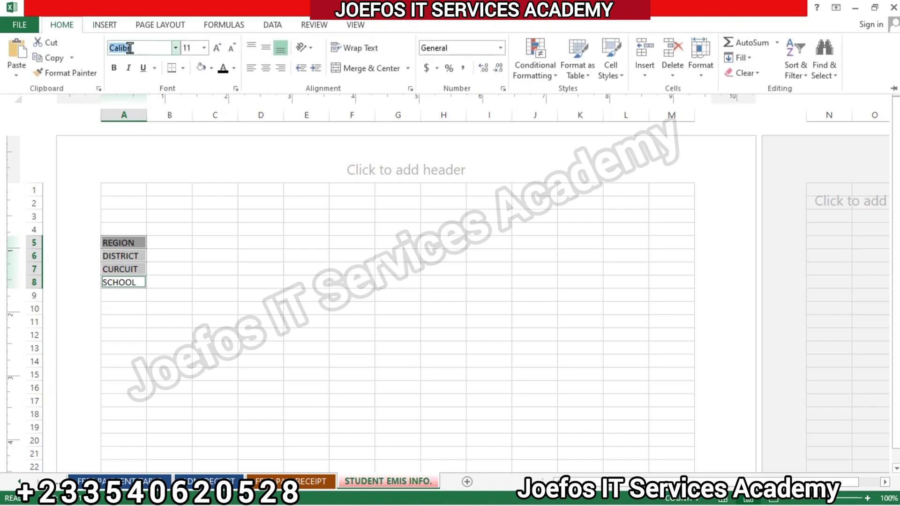
text(Times New Roma)
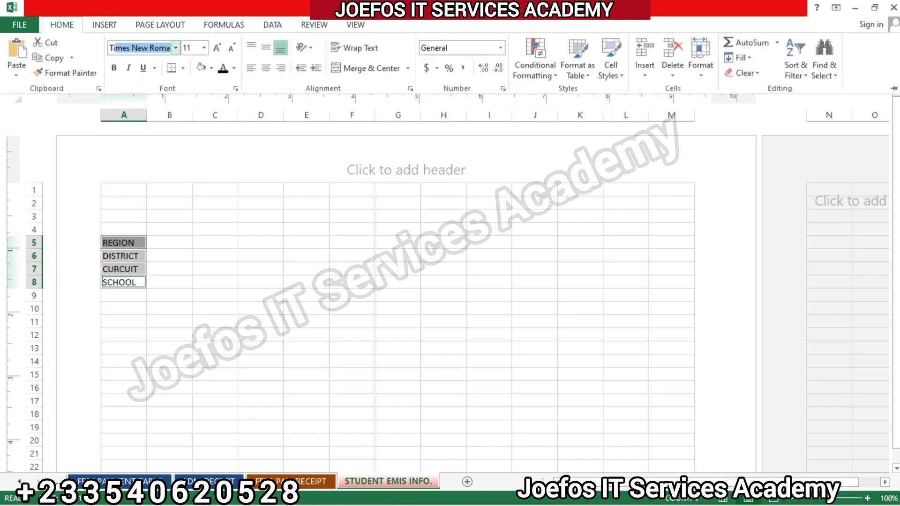
key(Return)
Make the REGION, DISTRICT, CURCUIT and SCHOOL labels bold and center them horizontally.
click(56, 25)
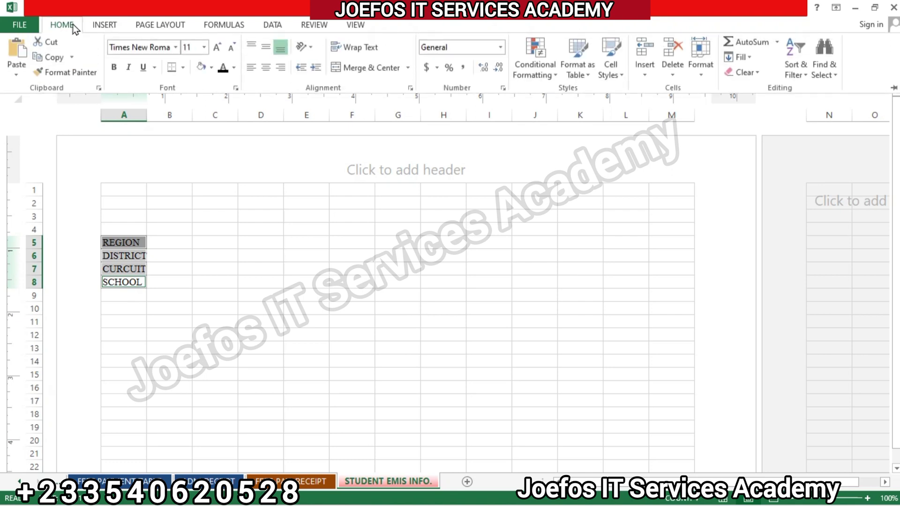
click(115, 70)
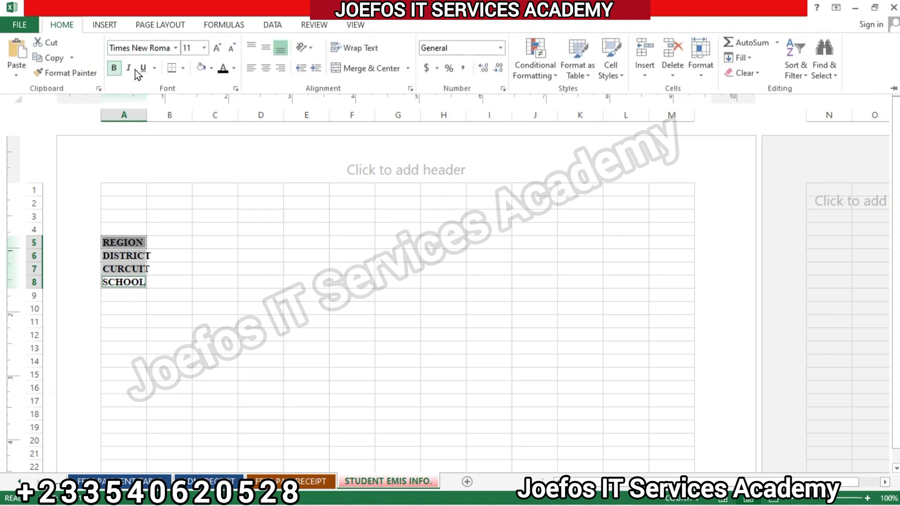
click(263, 70)
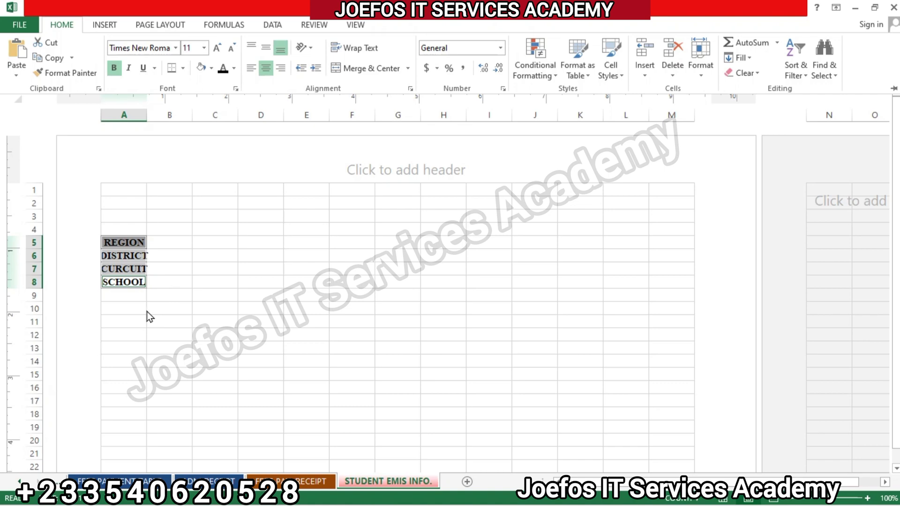
Enter the column headings SN in cell A10 and CLASS/FORM in cell B10.
click(131, 307)
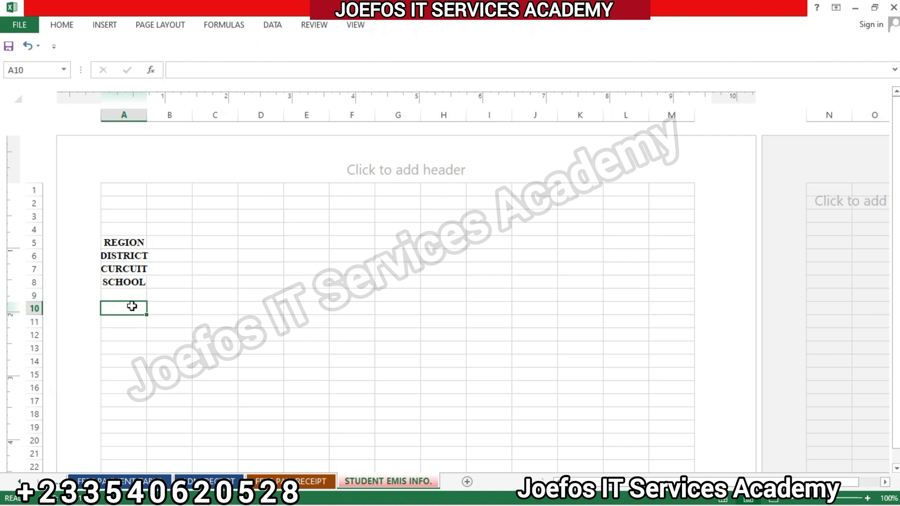
text(SN)
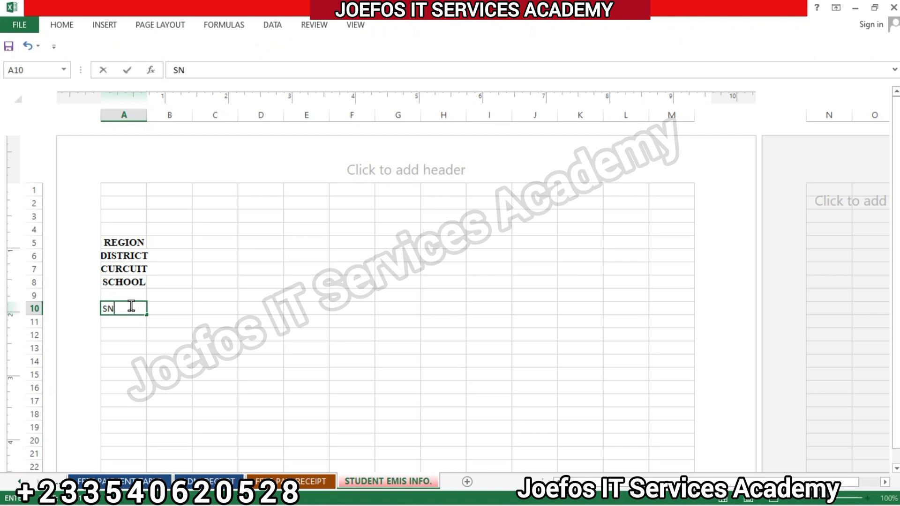
click(163, 307)
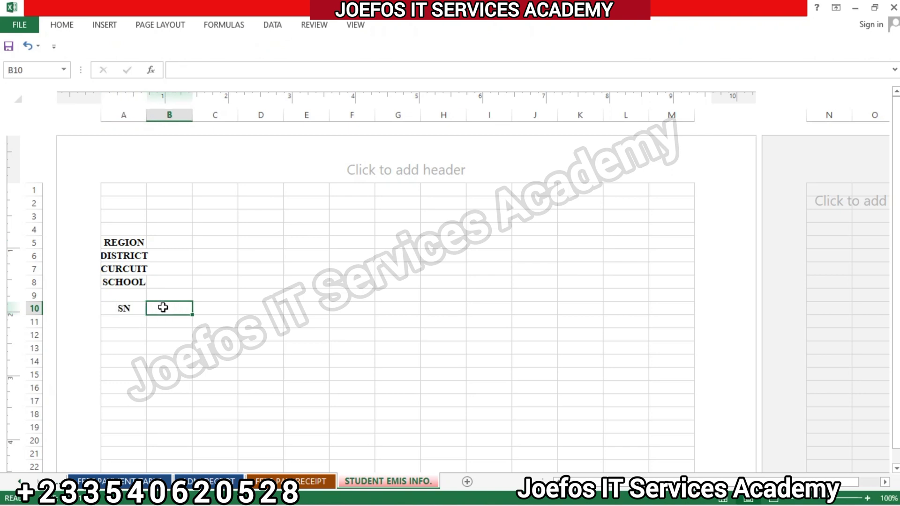
text(CLS)
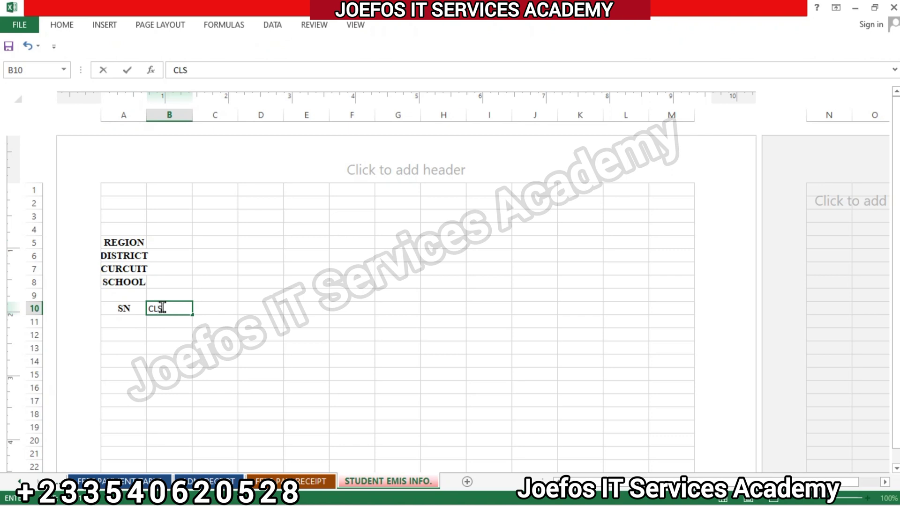
key(BackSpace)
text(ASS)
click(219, 311)
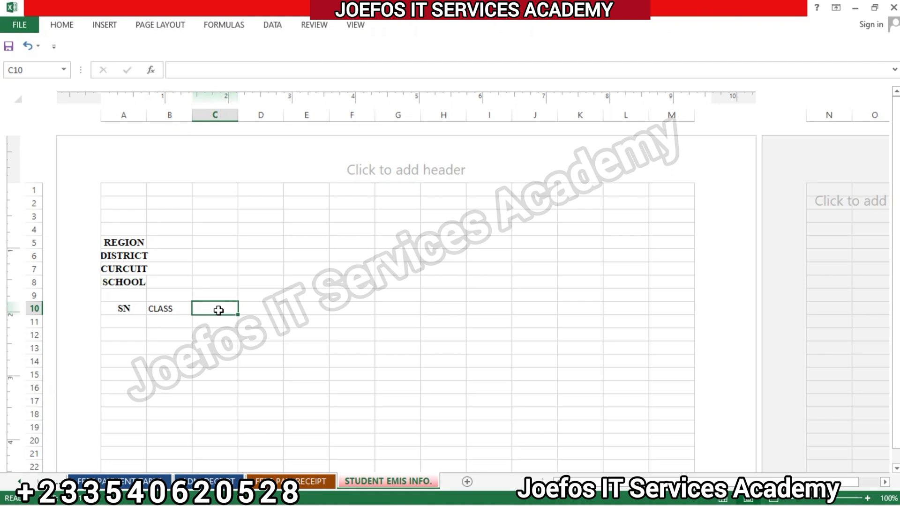
double_click(170, 308)
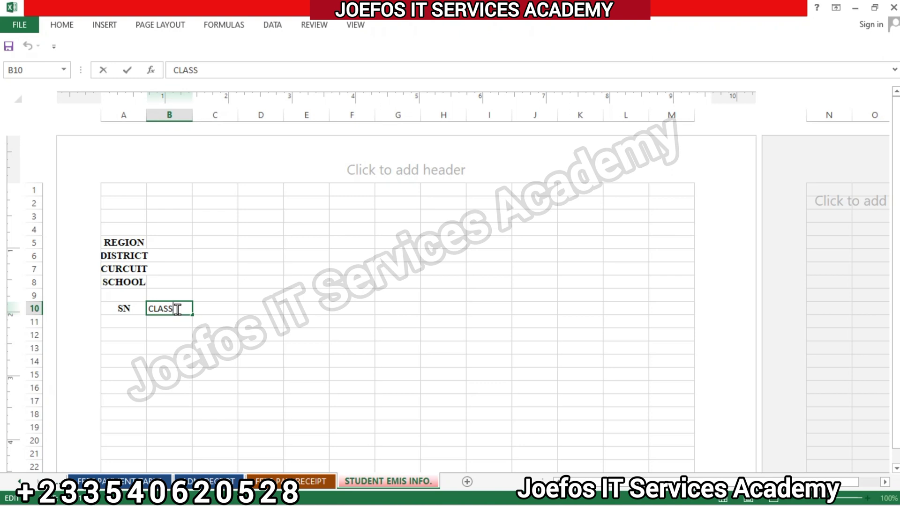
text(/FORM)
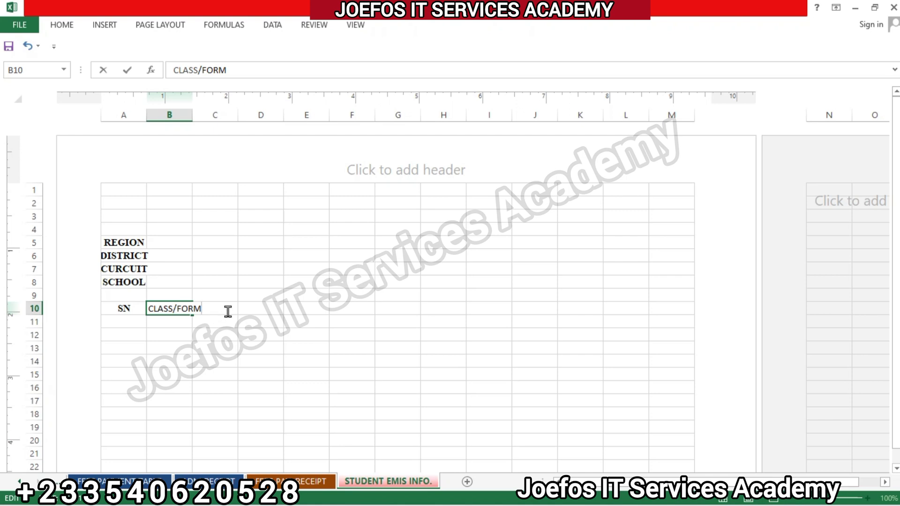
click(278, 269)
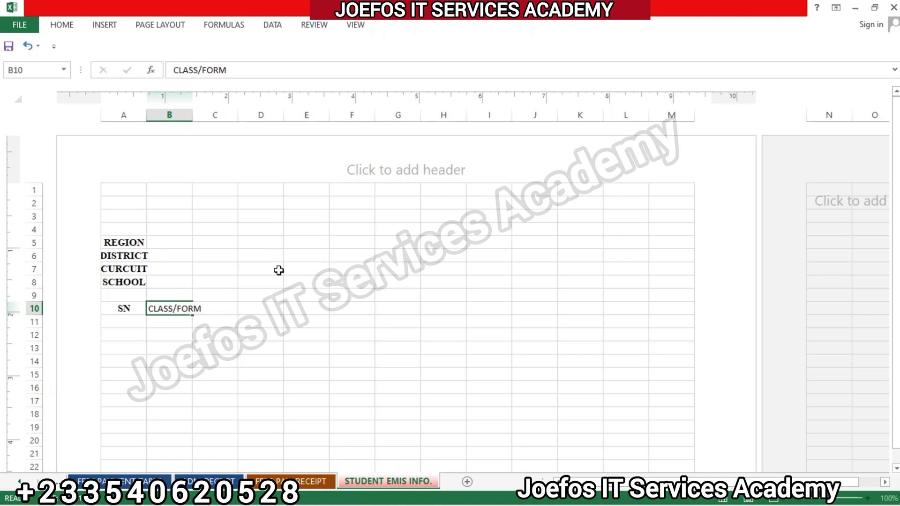
Enter the column headings BOYS in cell C10 and GIRLS in cell D10.
click(221, 308)
text(BO)
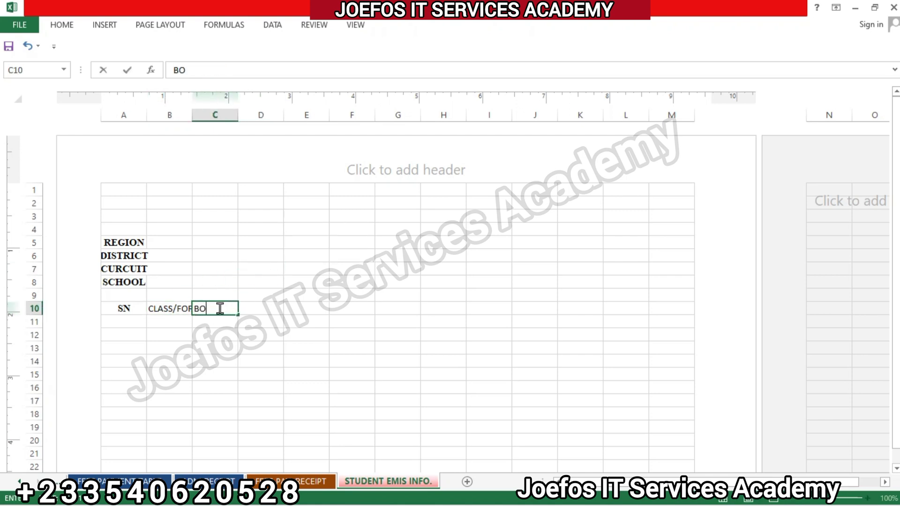
text(YS)
click(267, 309)
text(GIRL)
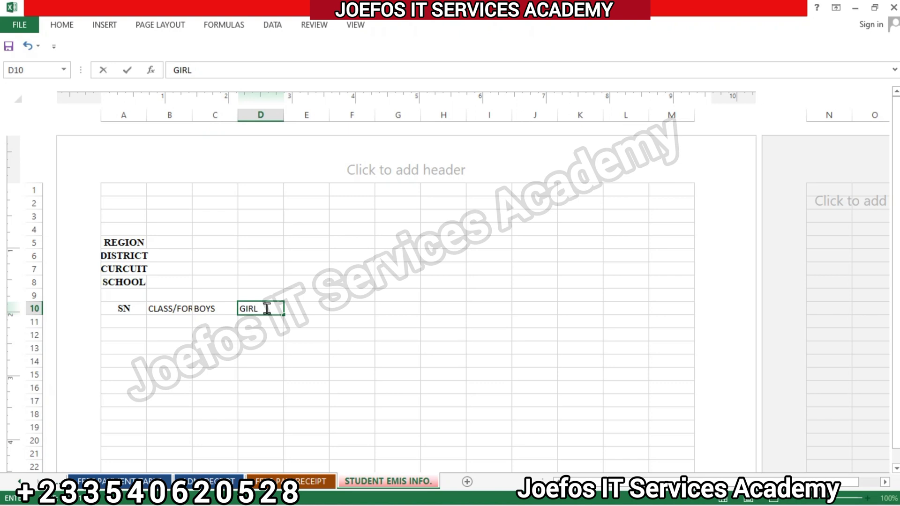
text(S)
Enter the column headings TOTAL in cell E10 and REMARK in cell F10.
click(310, 308)
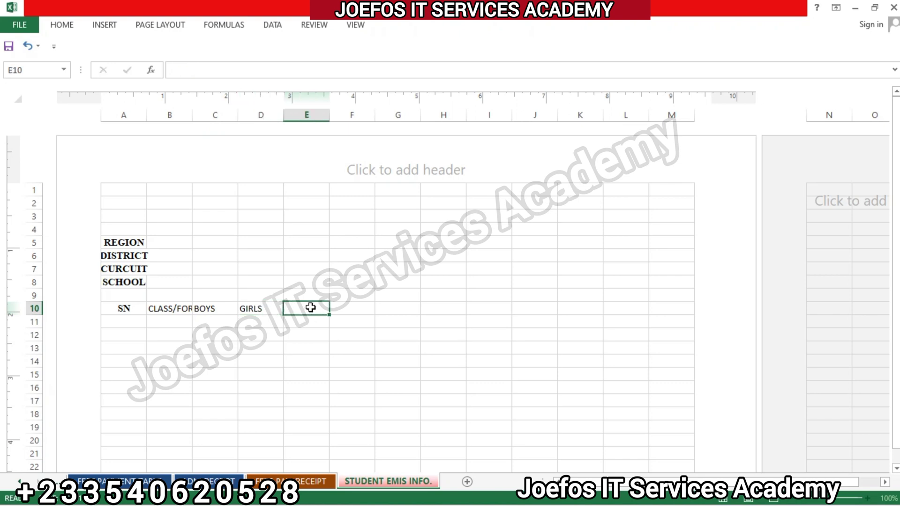
text(TOTAL)
click(350, 308)
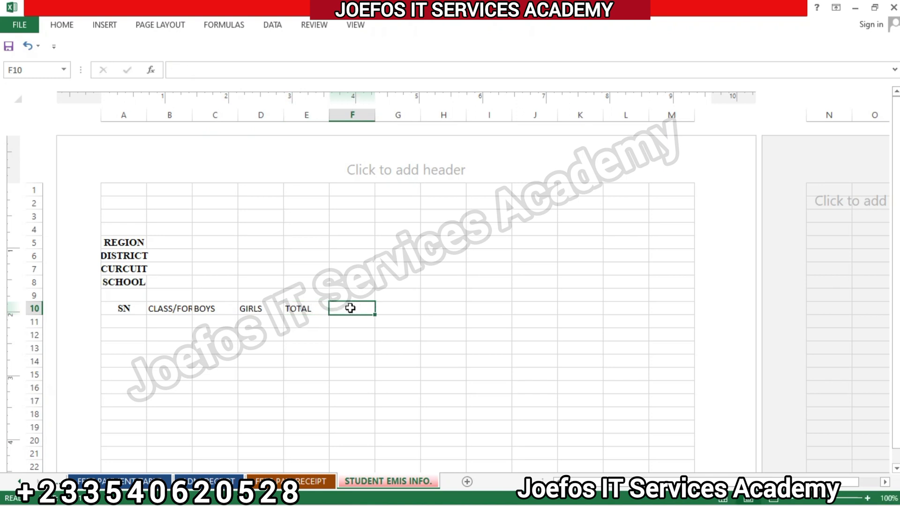
text(R)
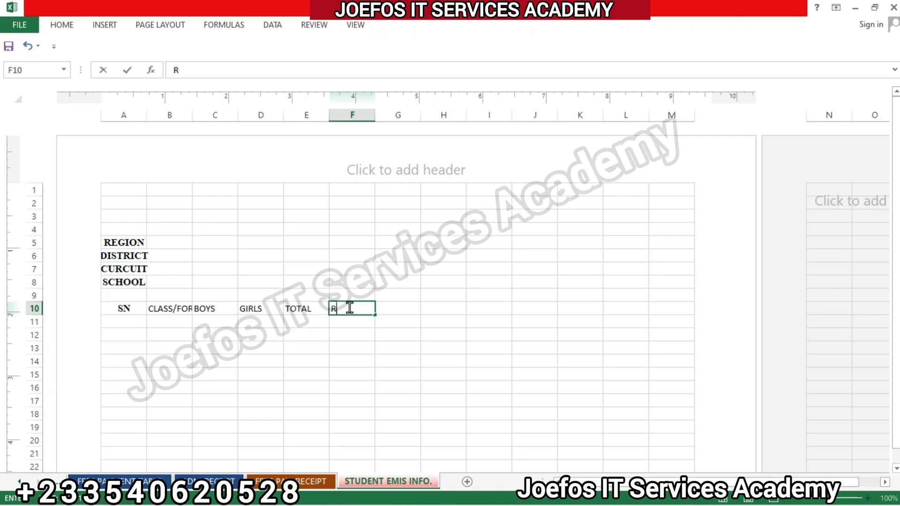
text(EMARK)
Format the headings in A10:F10 as bold 14-point text with middle vertical alignment, and collapse the ribbon.
click(121, 308)
drag(120, 308, 359, 312)
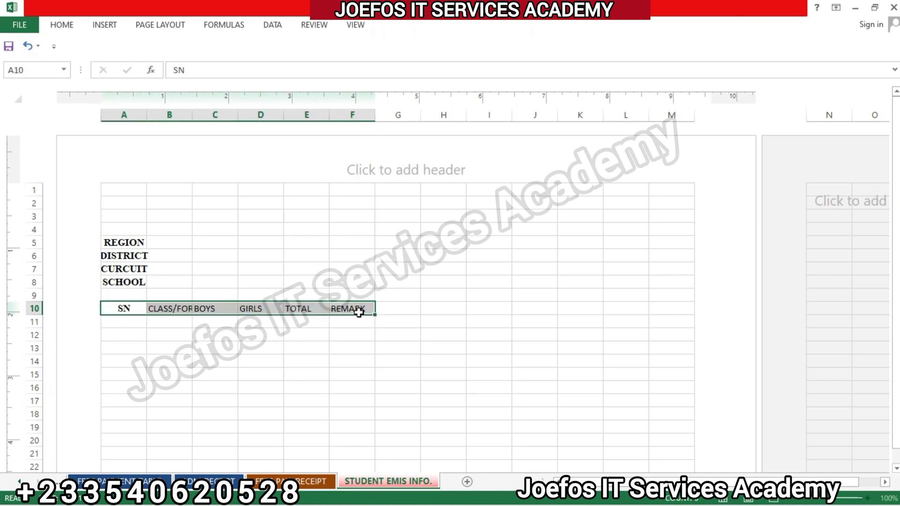
click(58, 27)
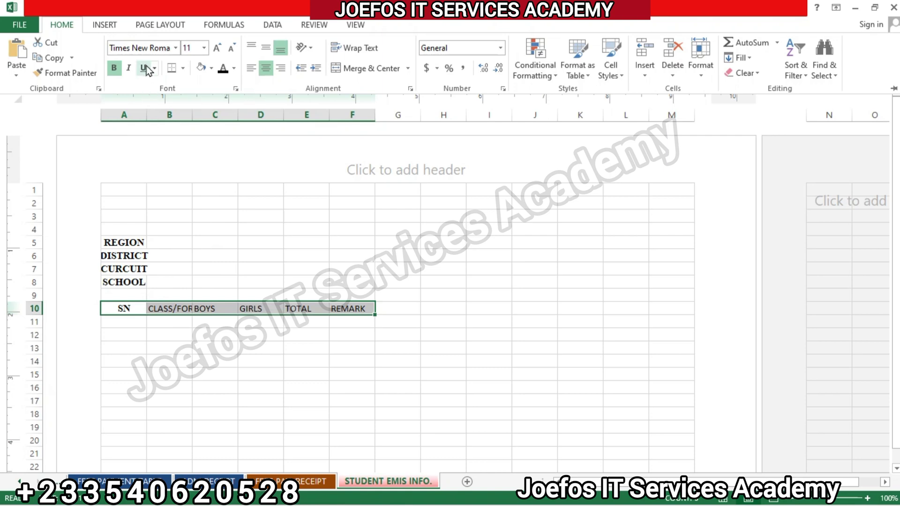
click(217, 50)
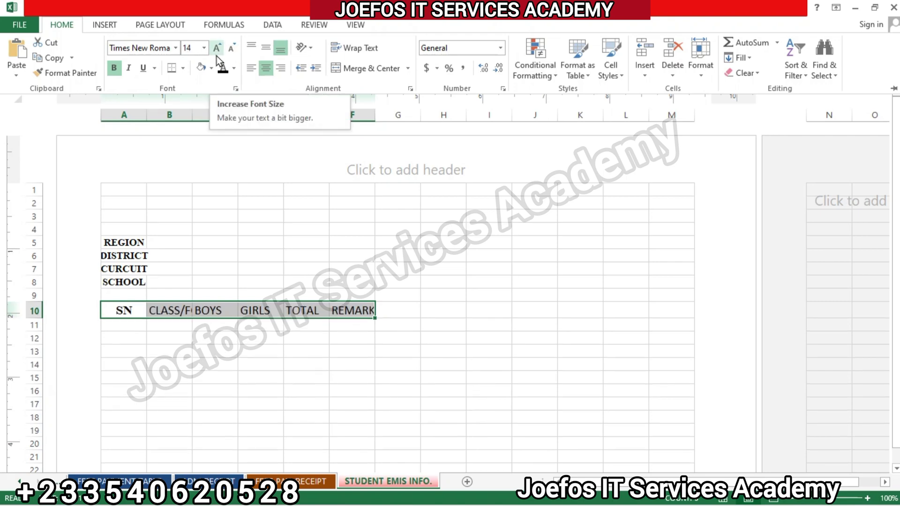
click(114, 67)
click(114, 68)
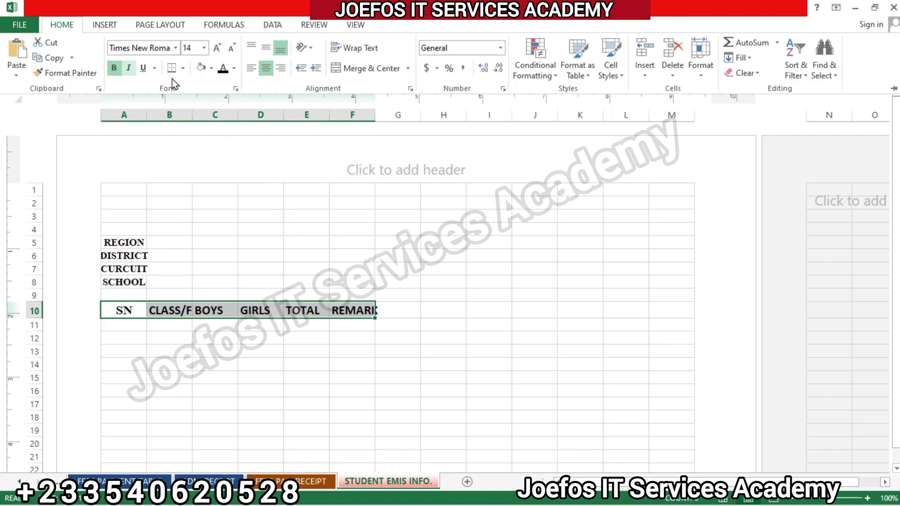
click(265, 48)
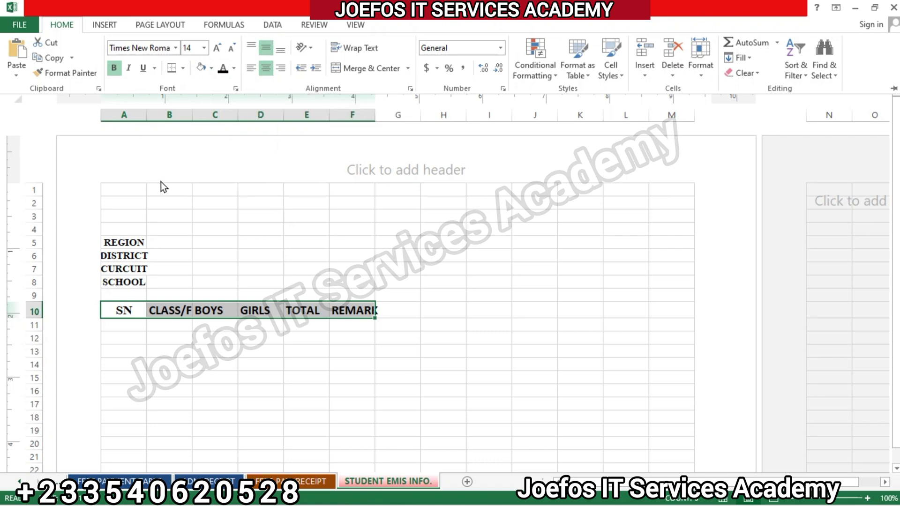
key(ctrl+F1)
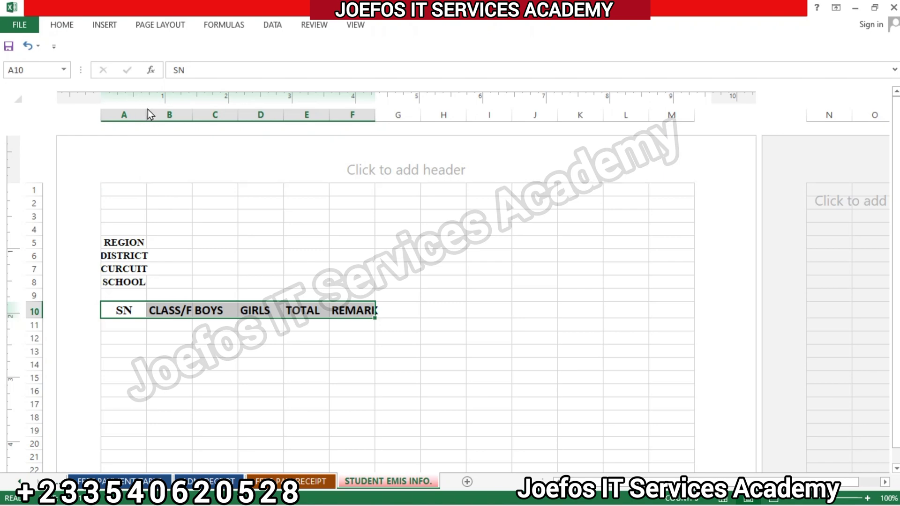
Widen columns A through F so every row 10 heading fits, making the REMARK column the widest.
drag(148, 109, 175, 109)
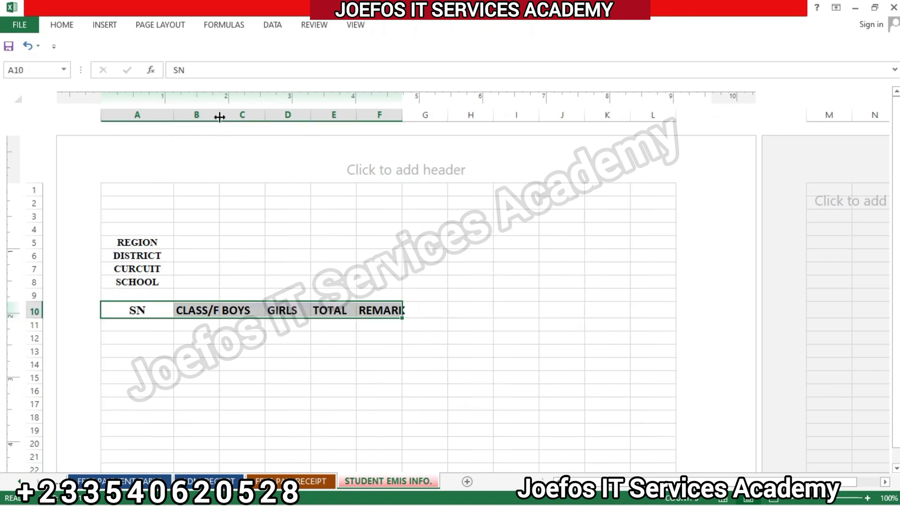
drag(219, 115, 262, 116)
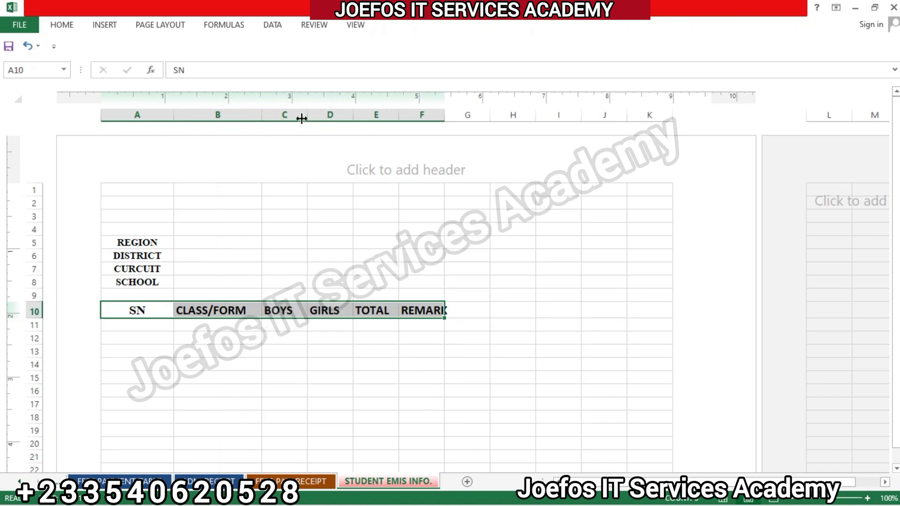
drag(304, 117, 335, 116)
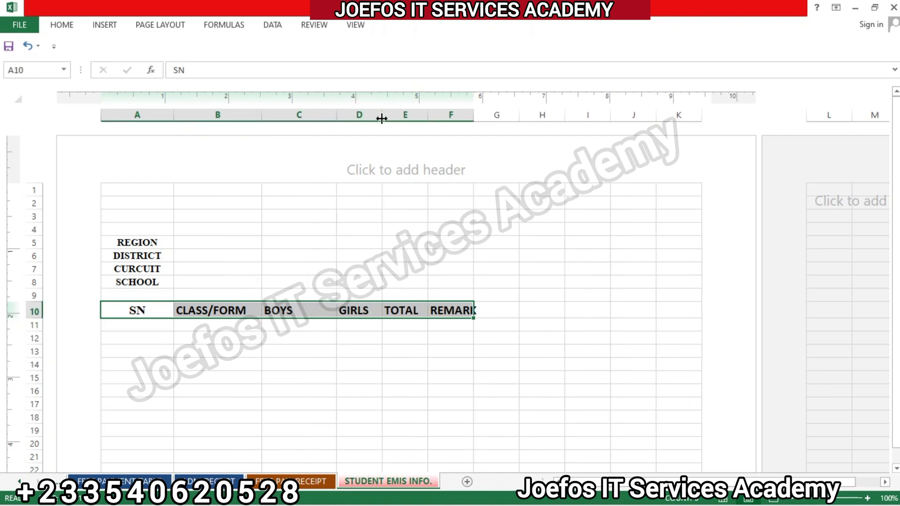
drag(381, 118, 406, 118)
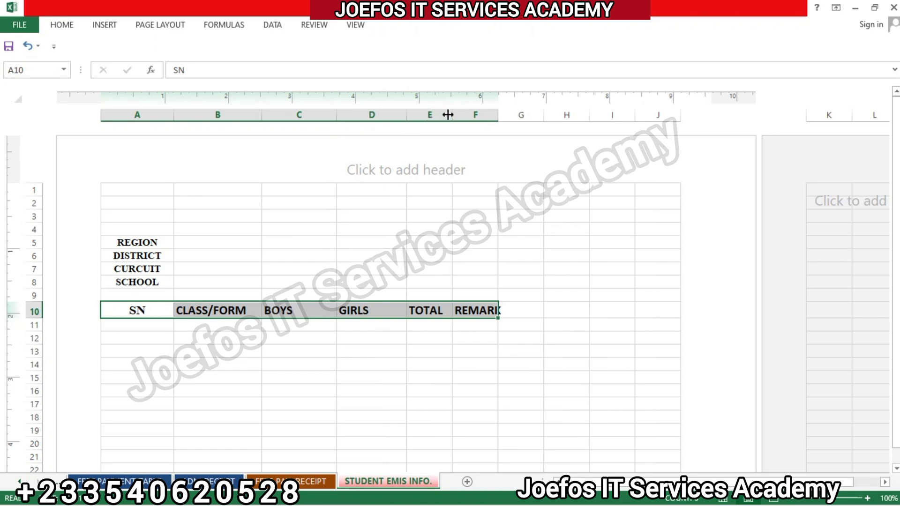
drag(455, 118, 486, 118)
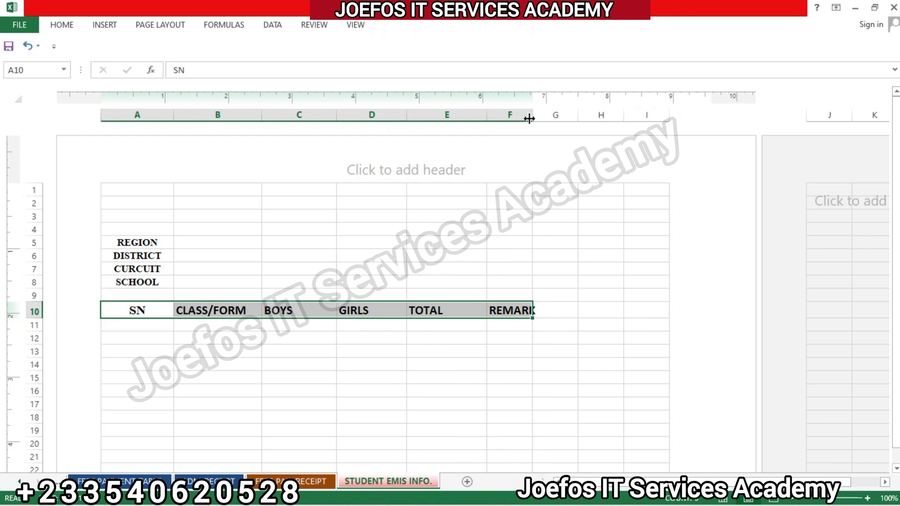
drag(529, 119, 605, 122)
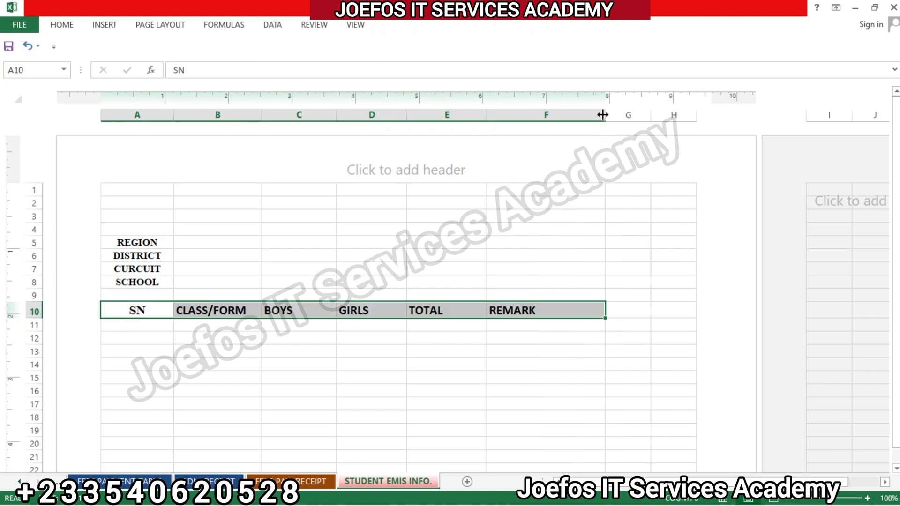
Widen column F, the REMARK column, a little further.
drag(605, 116, 631, 115)
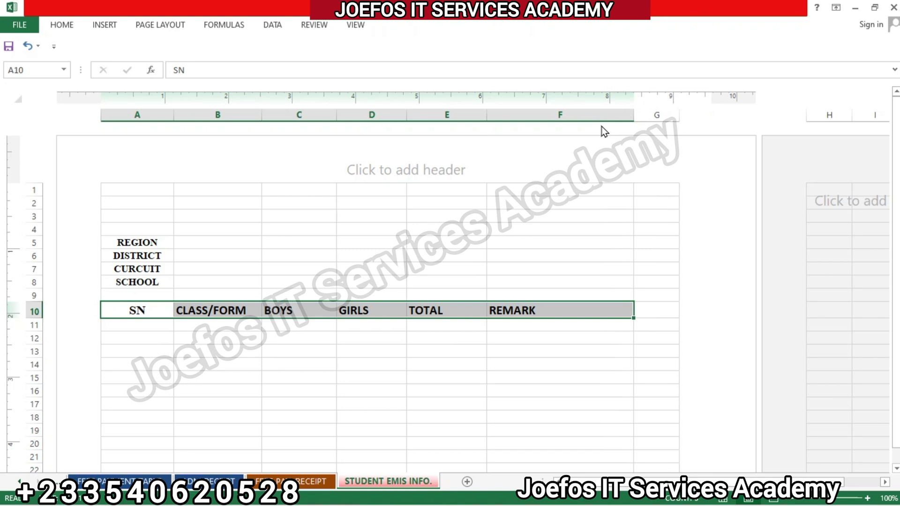
click(152, 326)
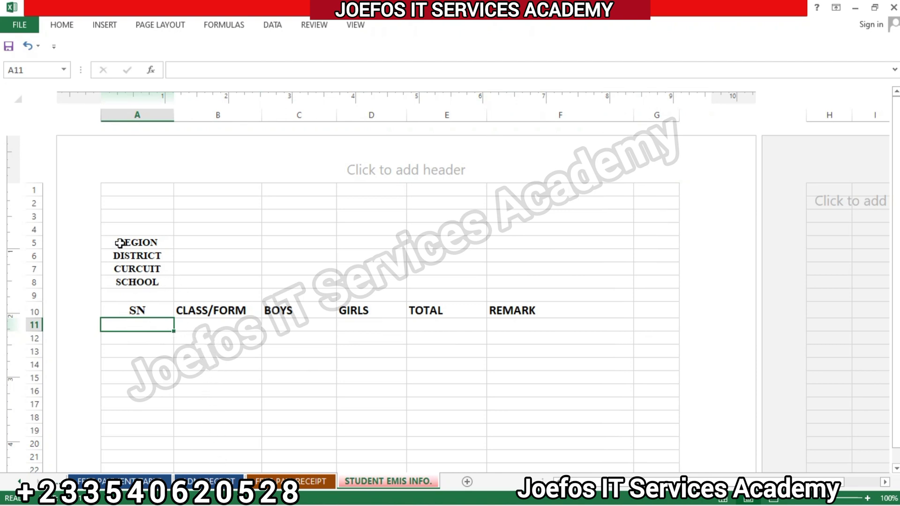
Left-align the REGION, DISTRICT, CURCUIT and SCHOOL labels in cells A5 to A8.
key(Up)
key(Up)
key(Up)
key(Up)
key(Up)
key(Up)
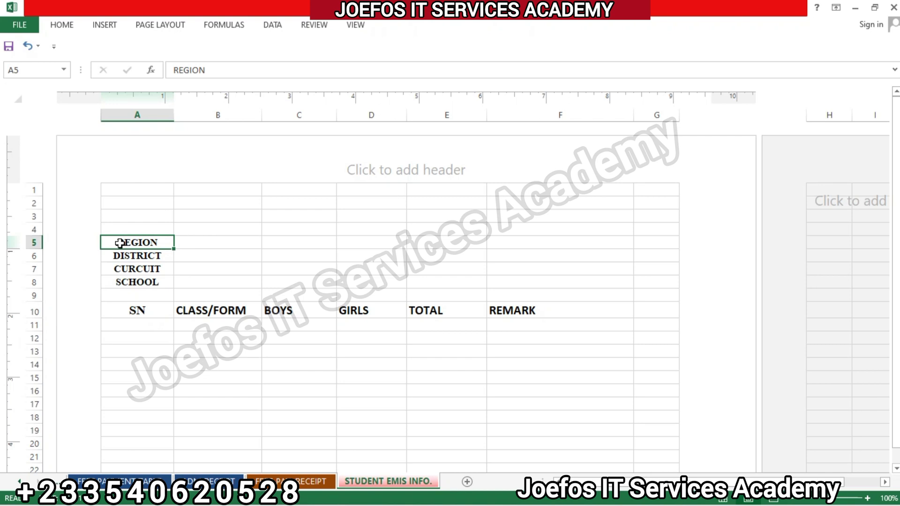
click(120, 243)
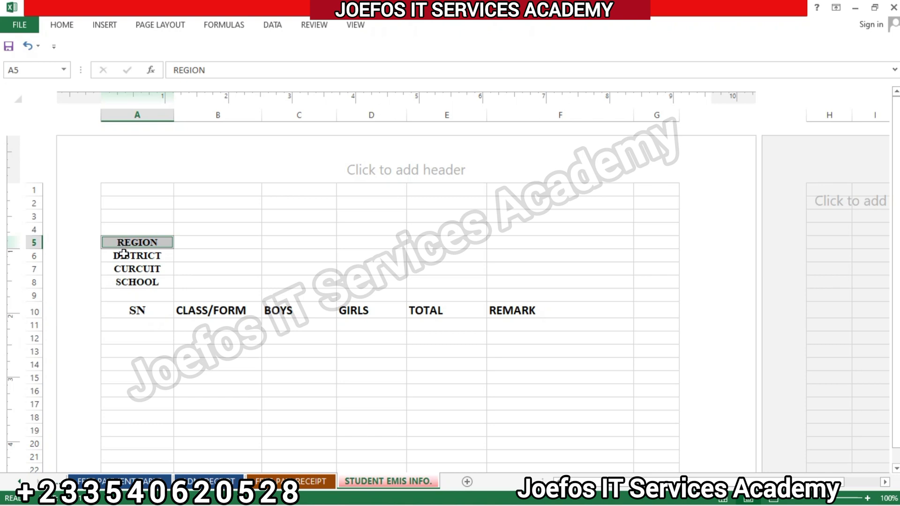
ctrl+click(122, 254)
ctrl+click(124, 268)
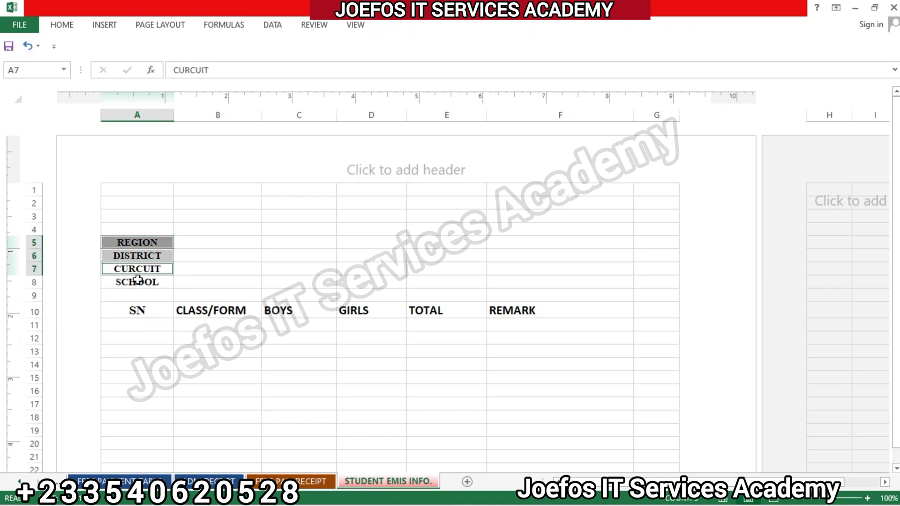
ctrl+click(137, 280)
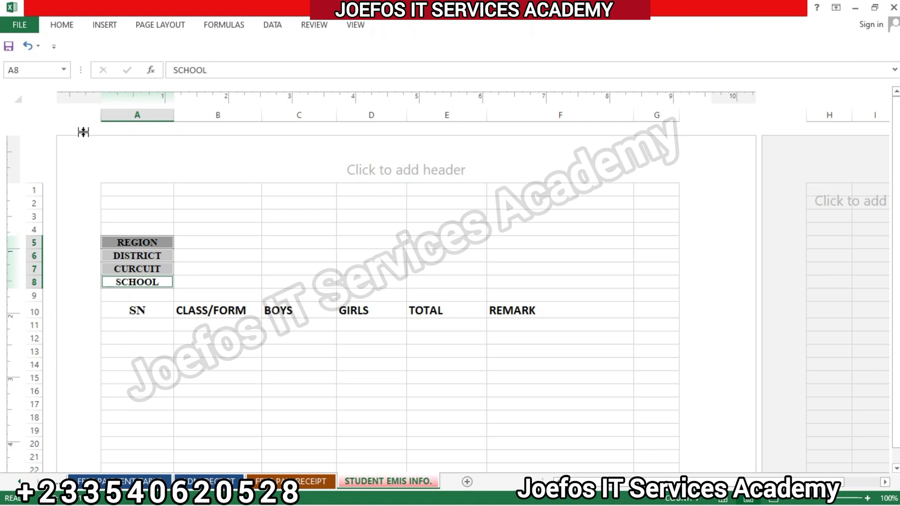
click(61, 24)
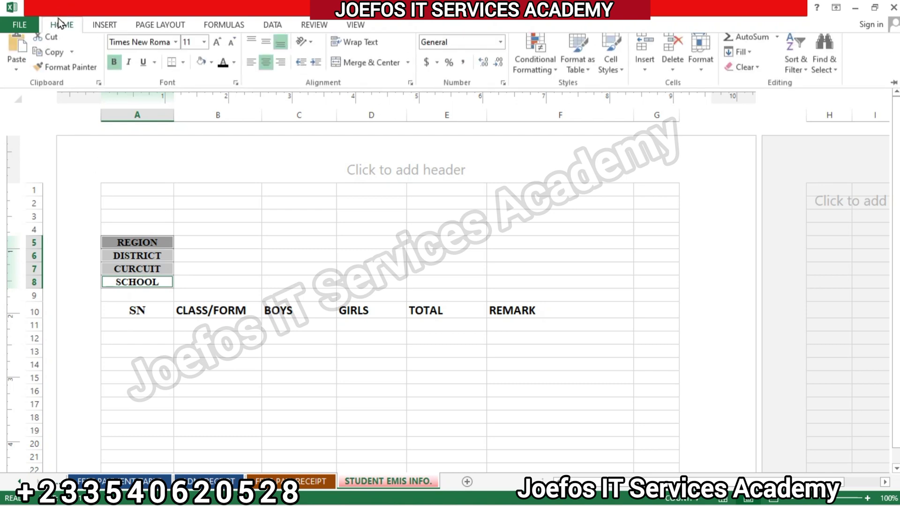
click(250, 69)
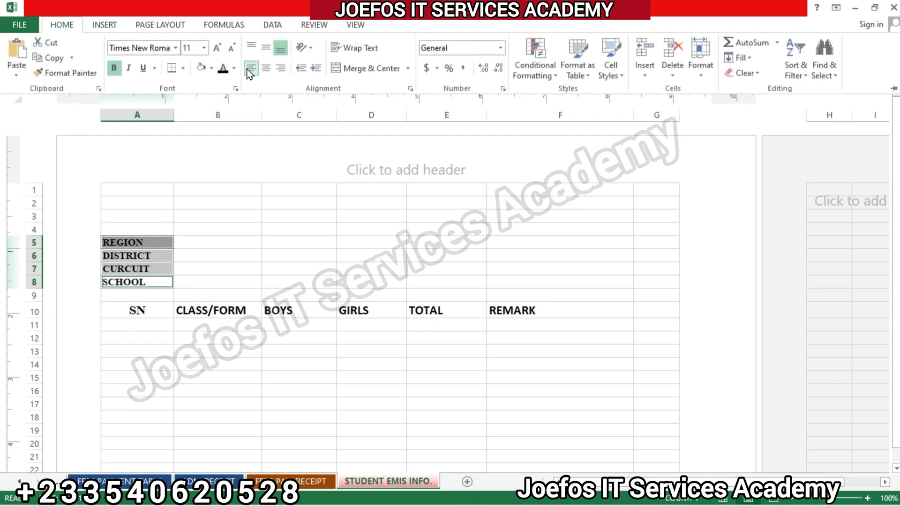
click(220, 271)
click(221, 271)
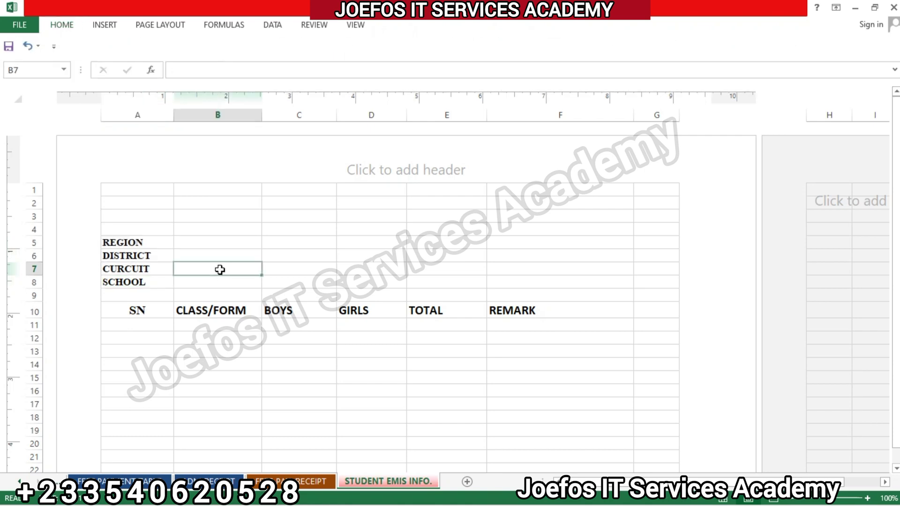
Enter the serial numbers 1 in cell A11 and 2 in cell A12 under SN.
click(157, 324)
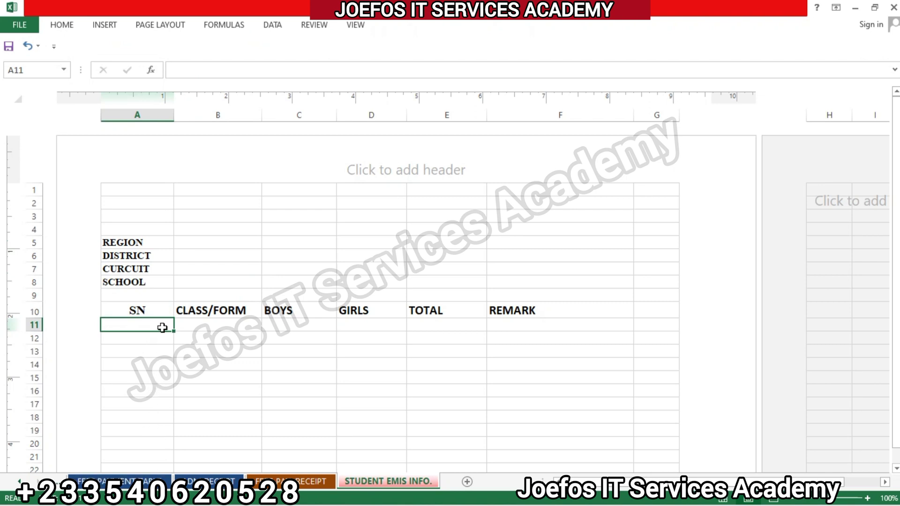
text(1)
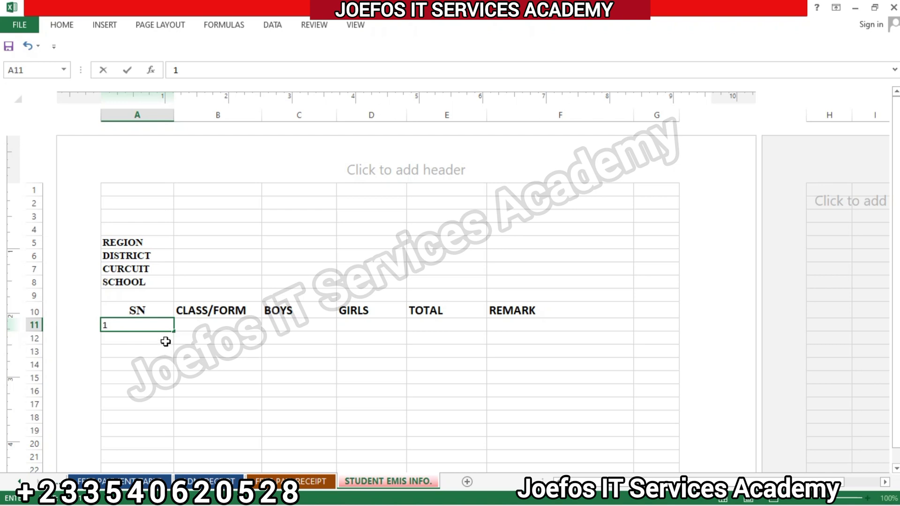
key(Return)
text(2)
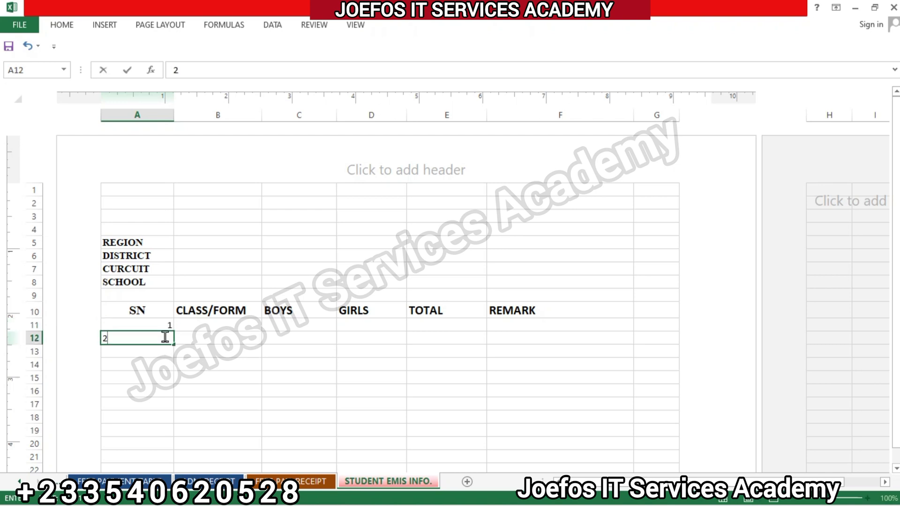
key(Return)
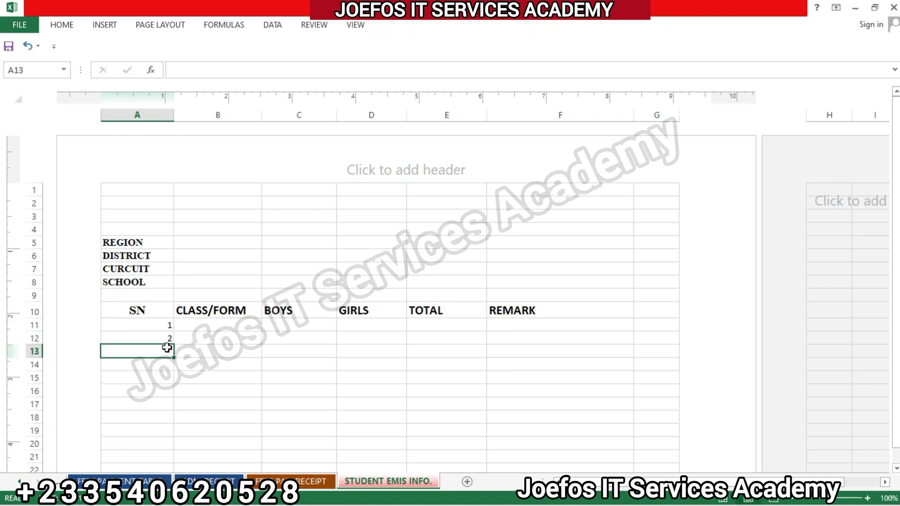
Continue the serial numbers from A12 down to A20 as a fill series, and enter 11 in cell A21.
click(167, 341)
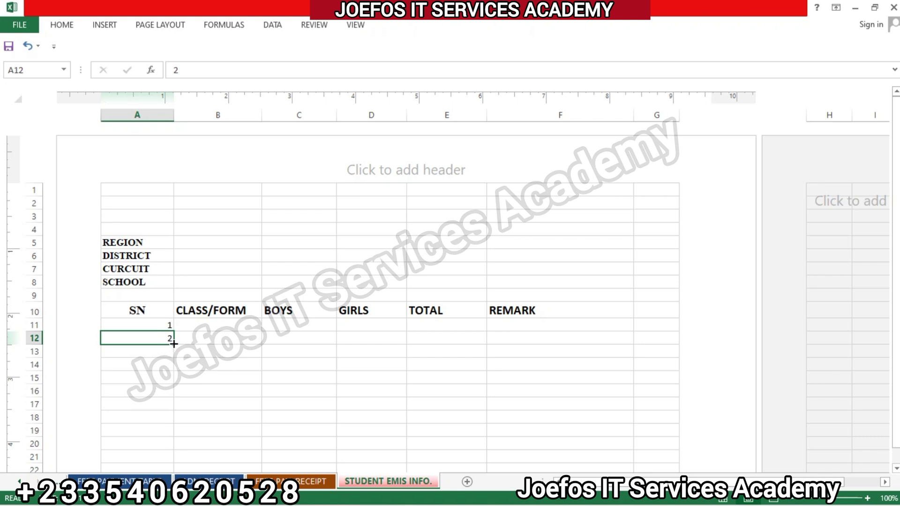
drag(173, 344, 173, 449)
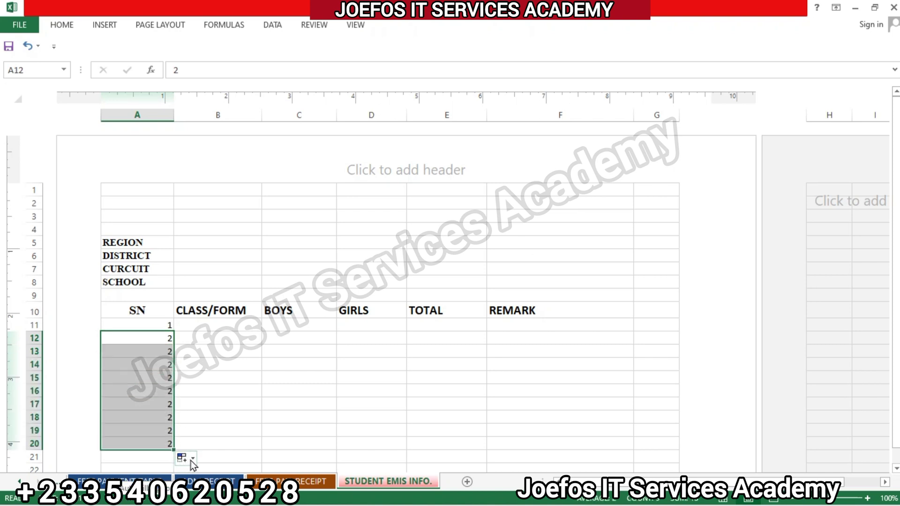
click(190, 460)
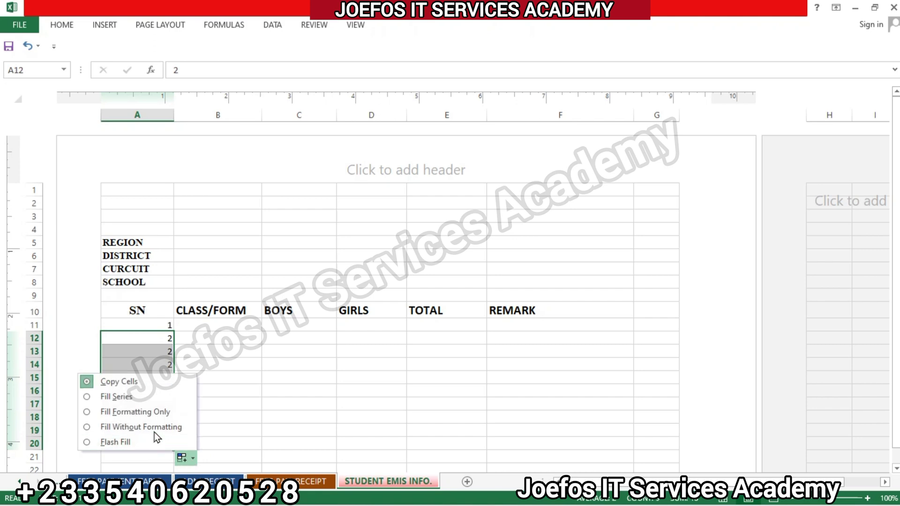
click(126, 397)
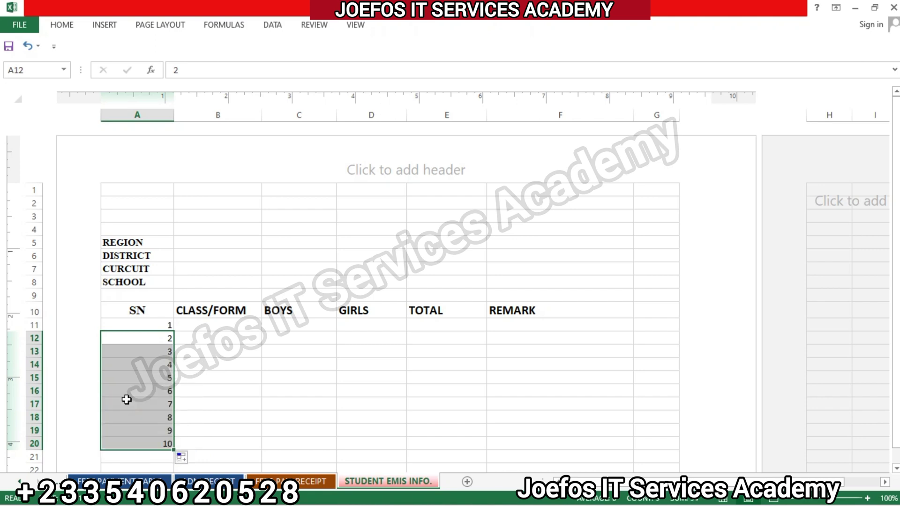
click(137, 454)
text(11)
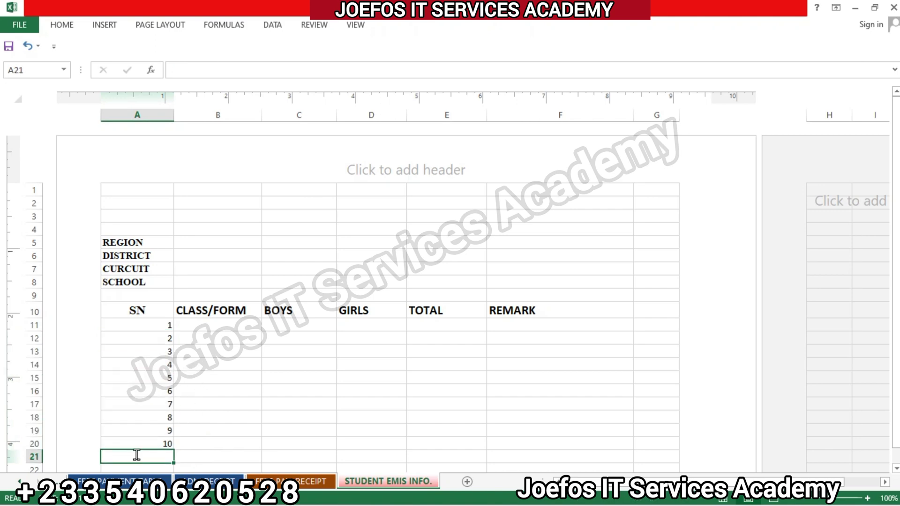
click(237, 442)
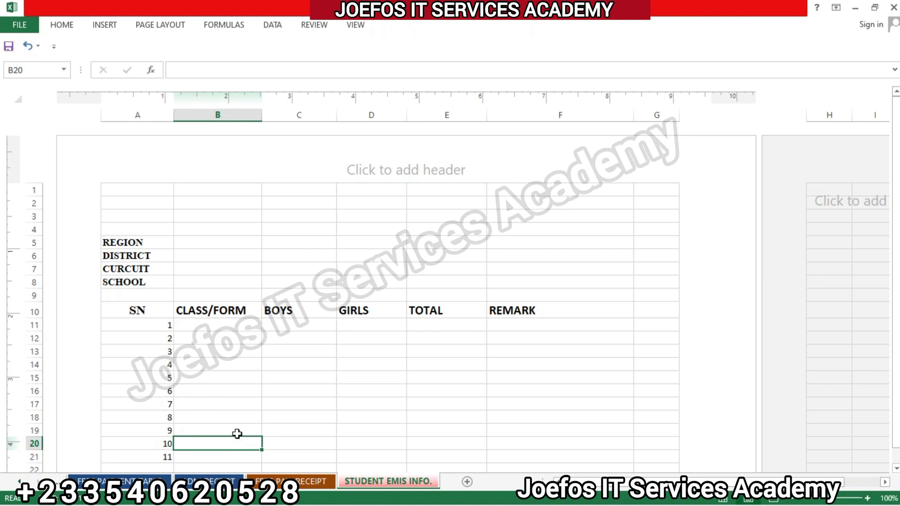
Enter the class names KG ONE in cell B11 and KG TWO in cell B12.
click(213, 326)
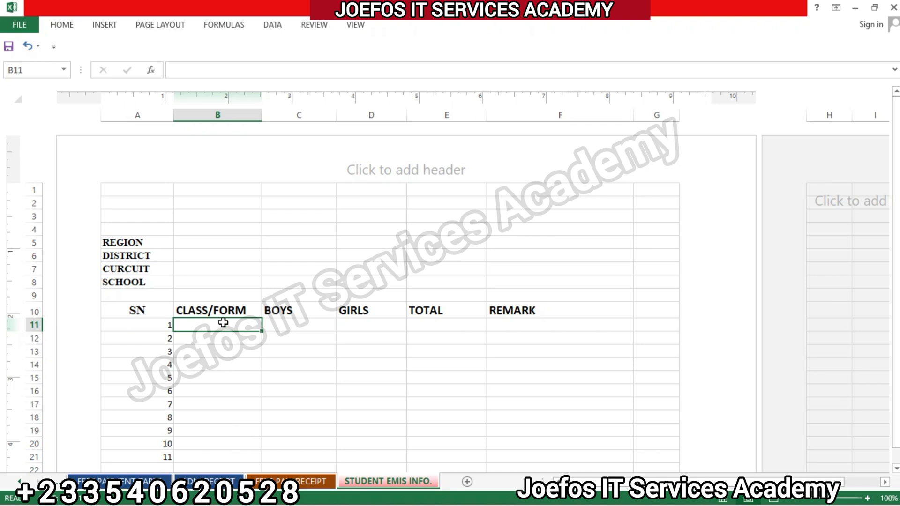
text(KG)
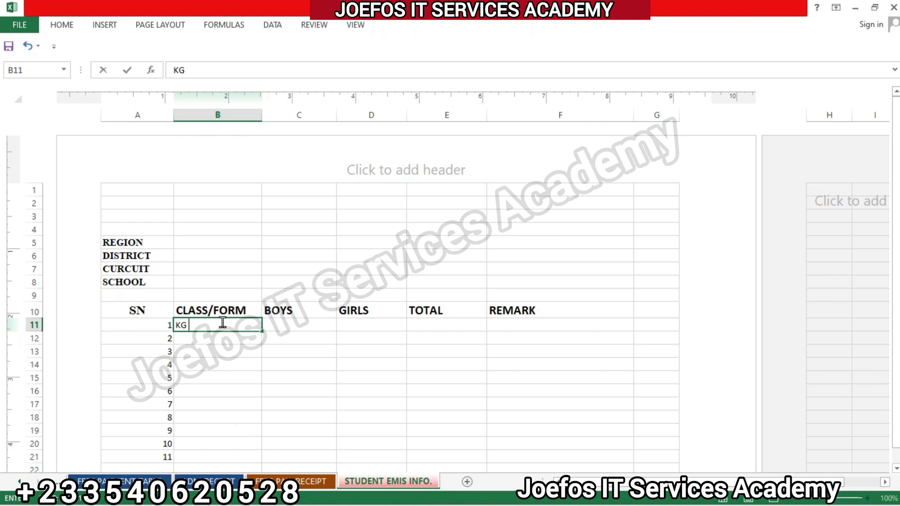
text( ONE)
click(214, 342)
text(K)
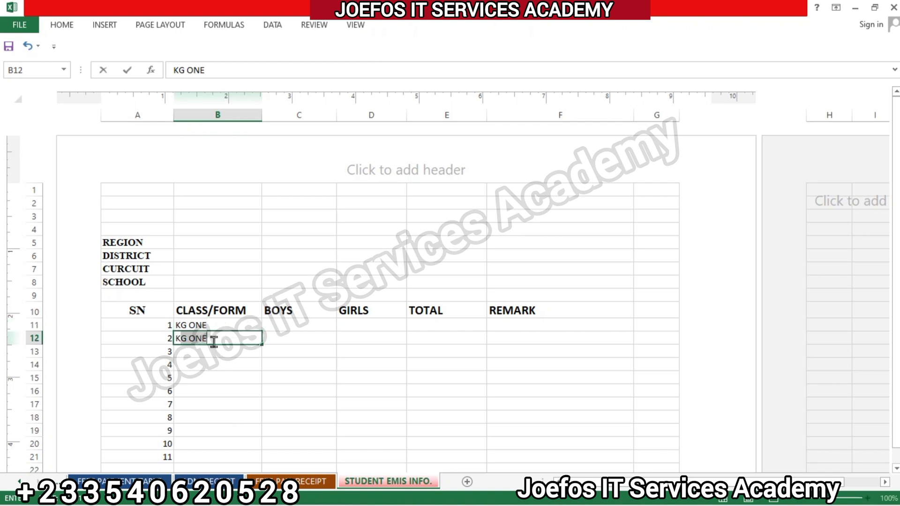
text( TWO)
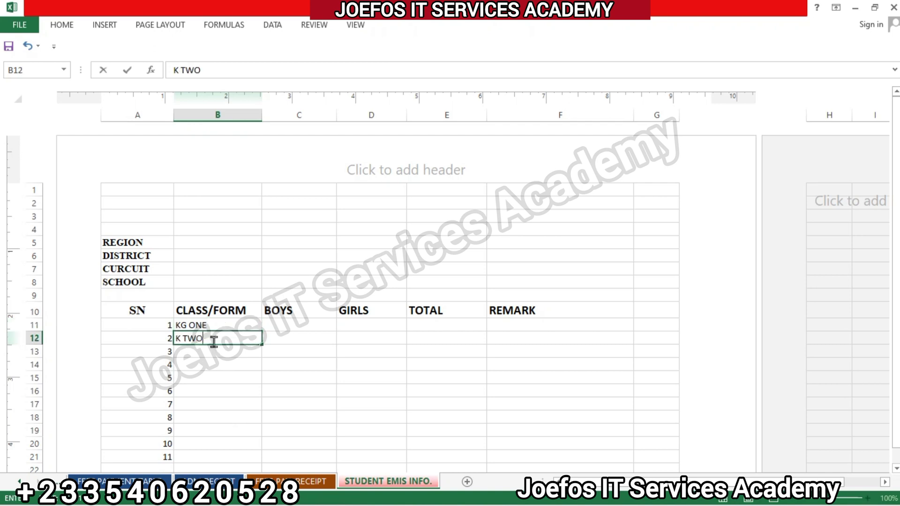
click(182, 338)
text(G)
key(BackSpace)
key(BackSpace)
text(G)
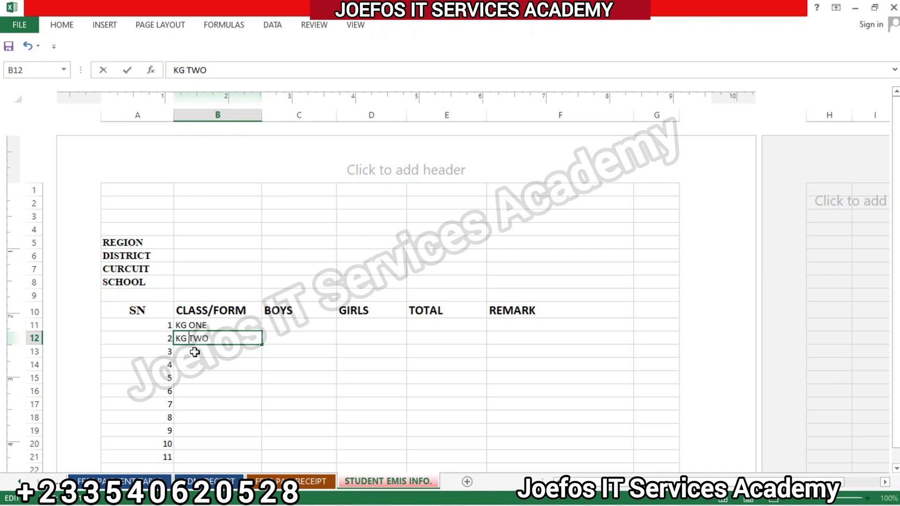
Enter the class names BASIC ONE in cell B13 and BASIC TWO in cell B14.
click(194, 352)
text(BASI)
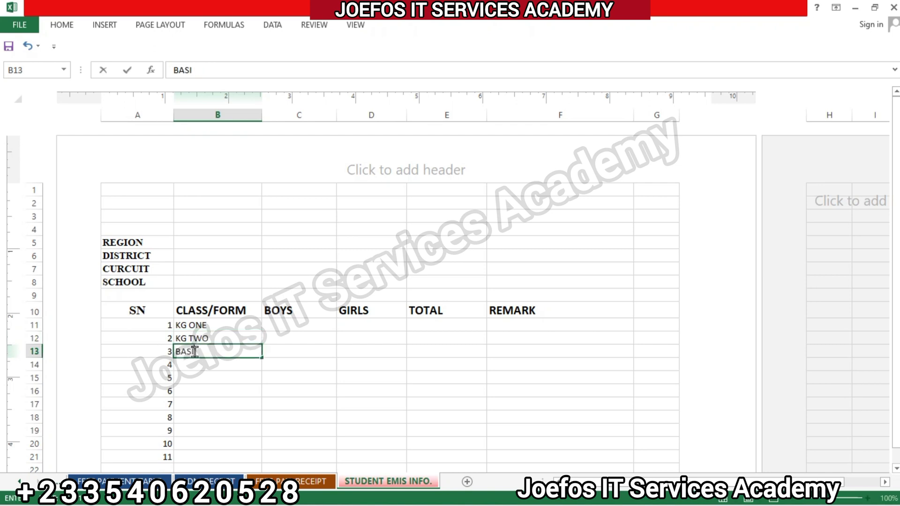
text(C ONE)
click(196, 363)
text(BASIC ONE)
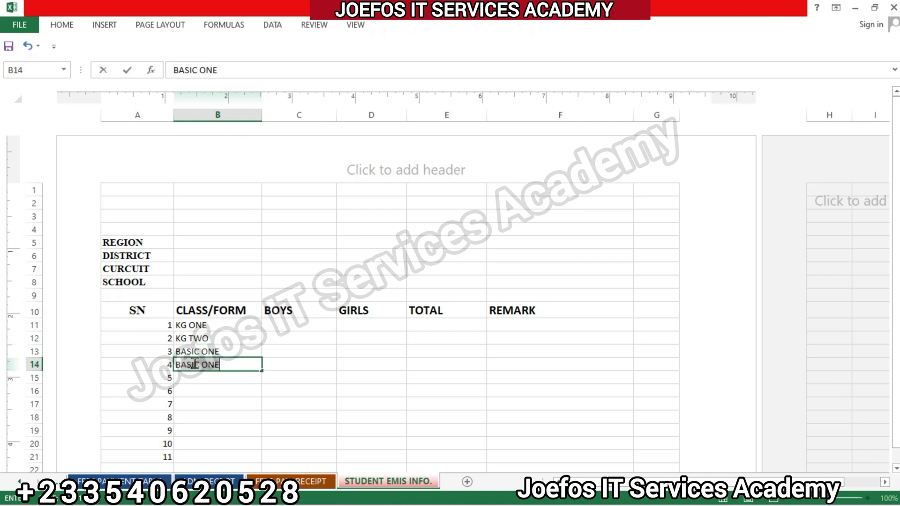
key(BackSpace)
key(BackSpace)
key(BackSpace)
text(TWO)
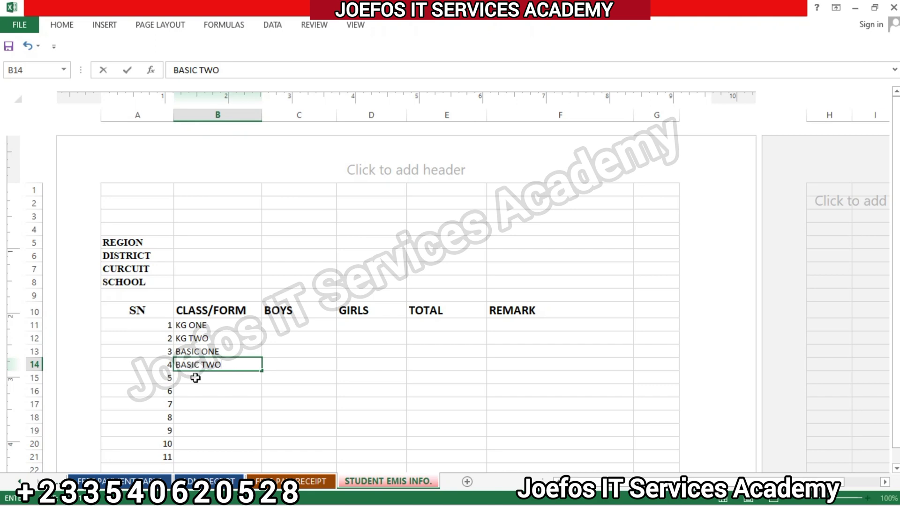
Enter the class names BASIC THREE in cell B15 and BASIC FOUR in cell B16.
click(196, 377)
text(BASIC)
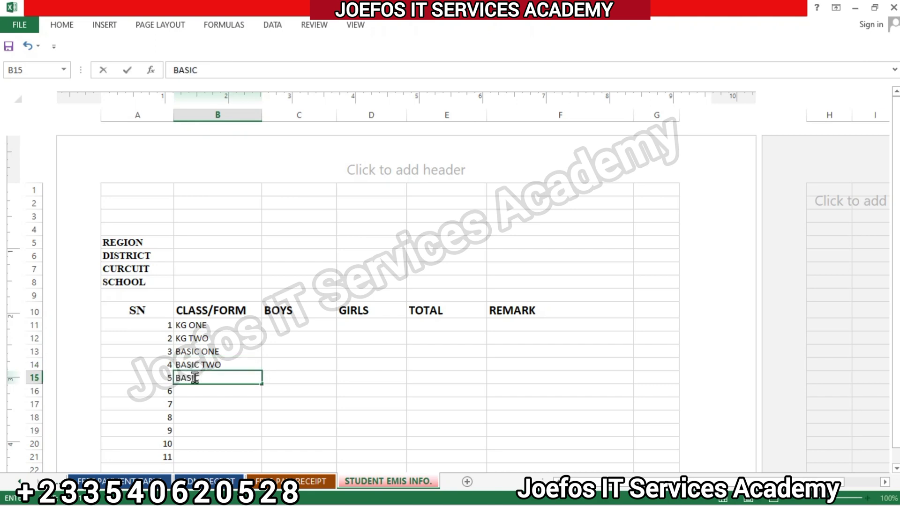
text( THREE)
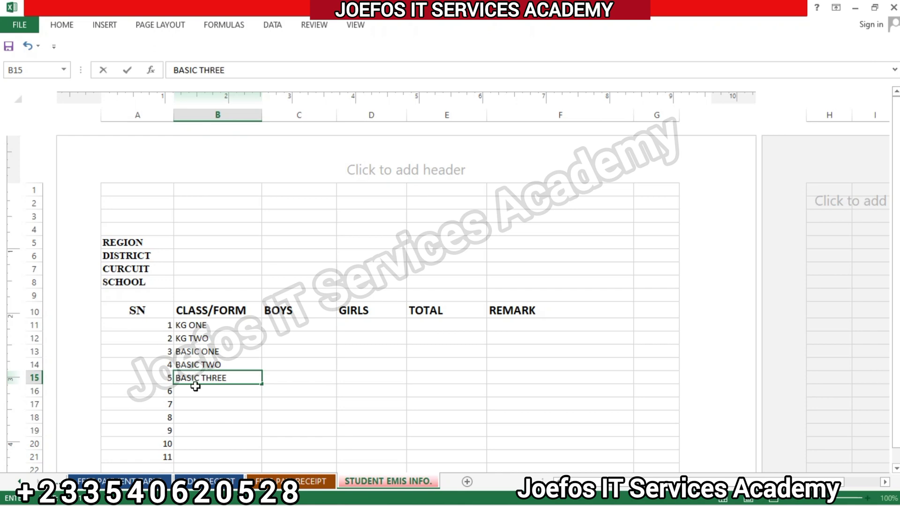
click(195, 389)
text(BA)
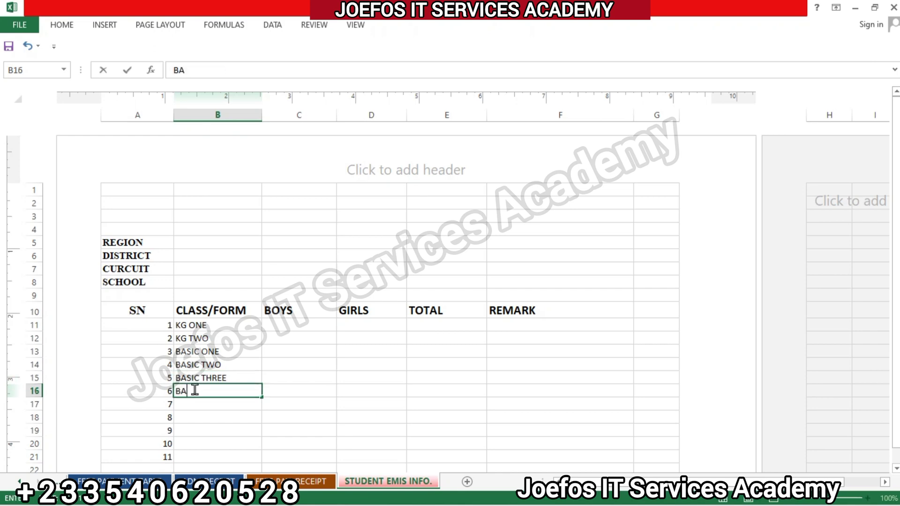
text(SIC FOUR)
Enter the class names BASIC FIVE in cell B17 and BASIC SIX in cell B18.
click(195, 405)
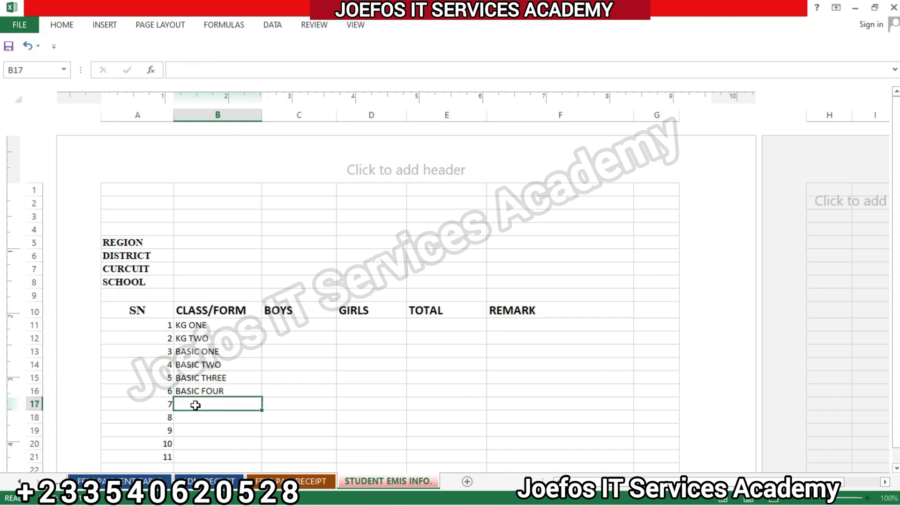
text(BASIC FIVE)
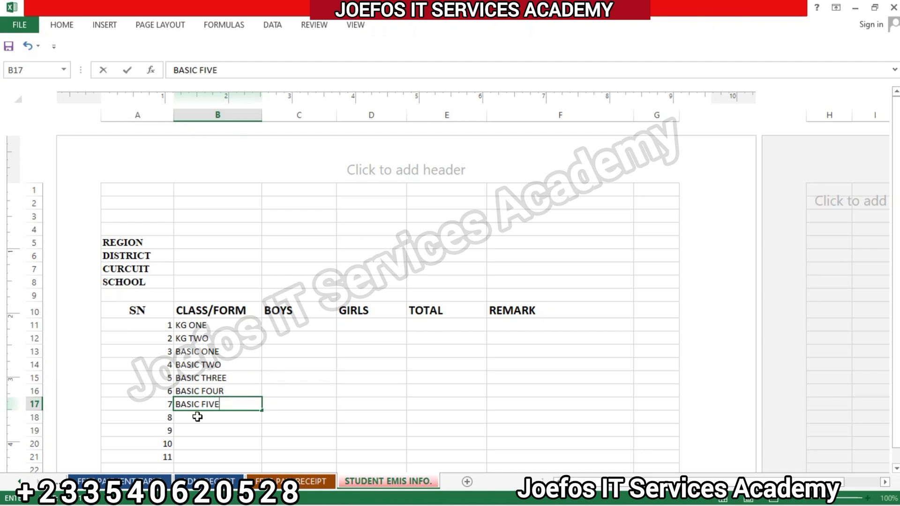
click(197, 417)
text(B)
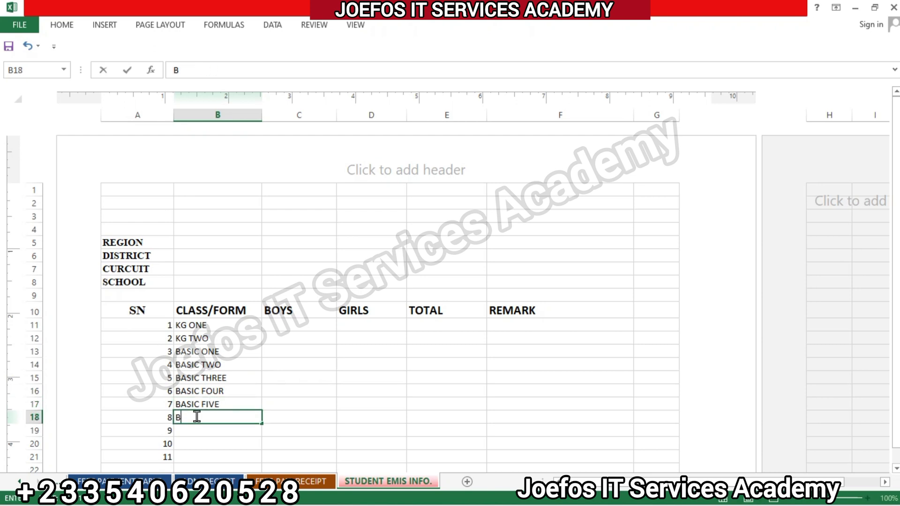
text(ASIC SIX)
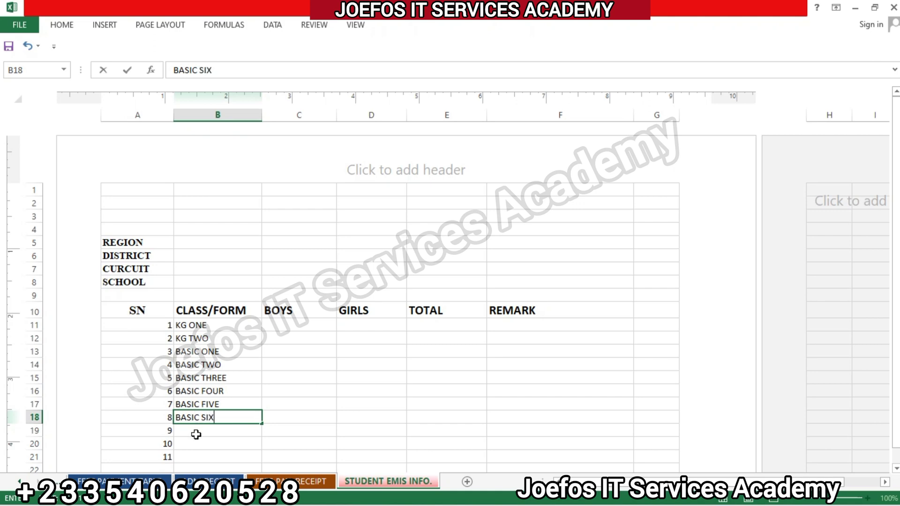
Enter the class names BASIC SEVEN, BASIC EIGHT and BASIC NINE in cells B19 to B21.
click(196, 431)
text(B)
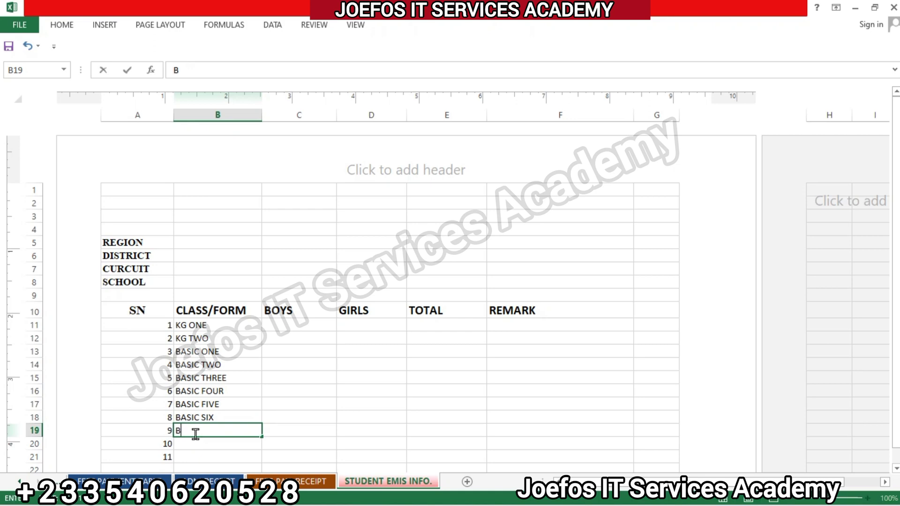
text(ASIC SEVEN)
click(197, 447)
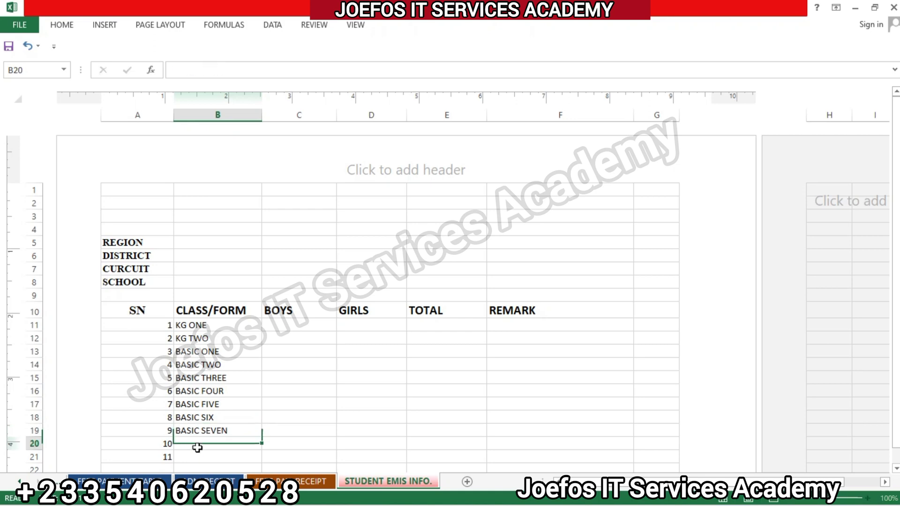
text(BASIC E)
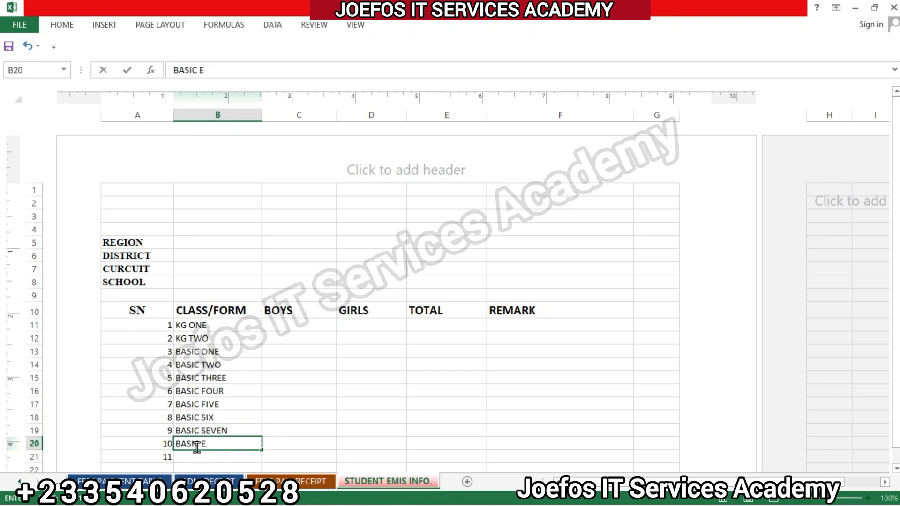
text(IGHT)
click(194, 456)
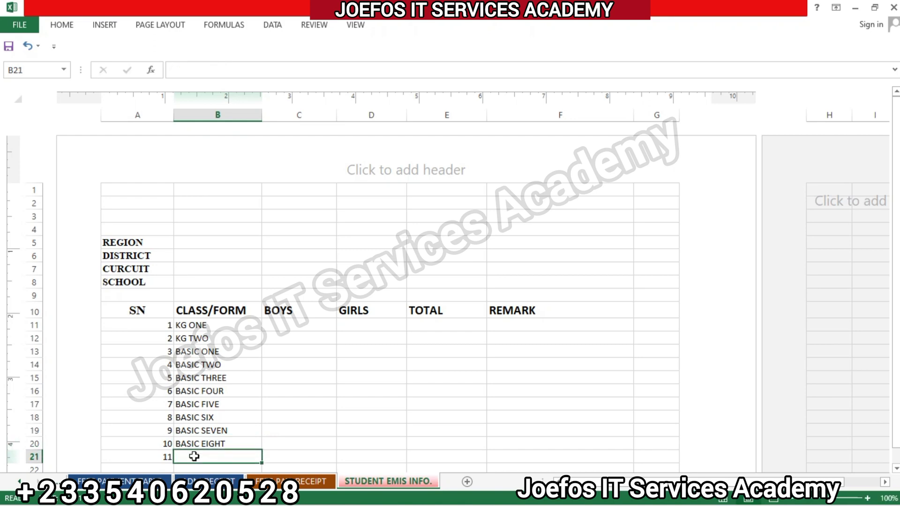
text(BASIC )
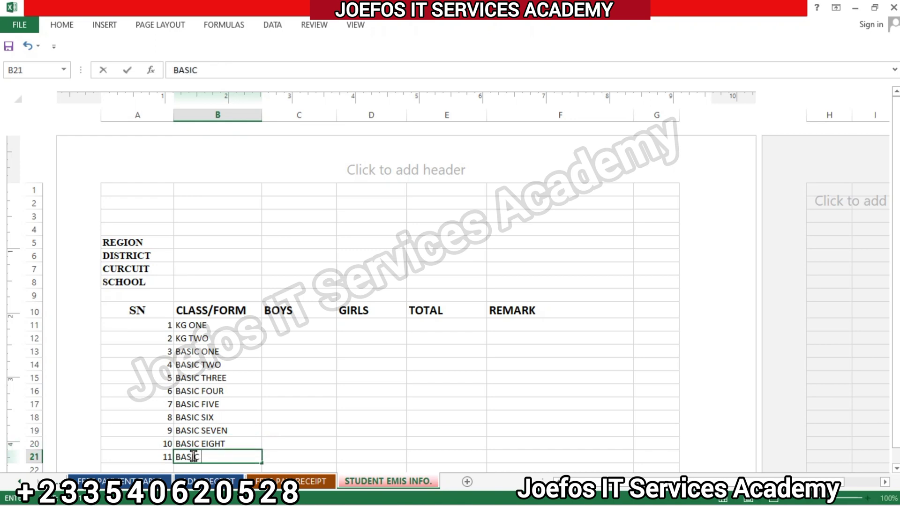
text(NINE)
Set the font of the serial numbers and class names in cells A11 to B21 to Times New Roman.
click(146, 324)
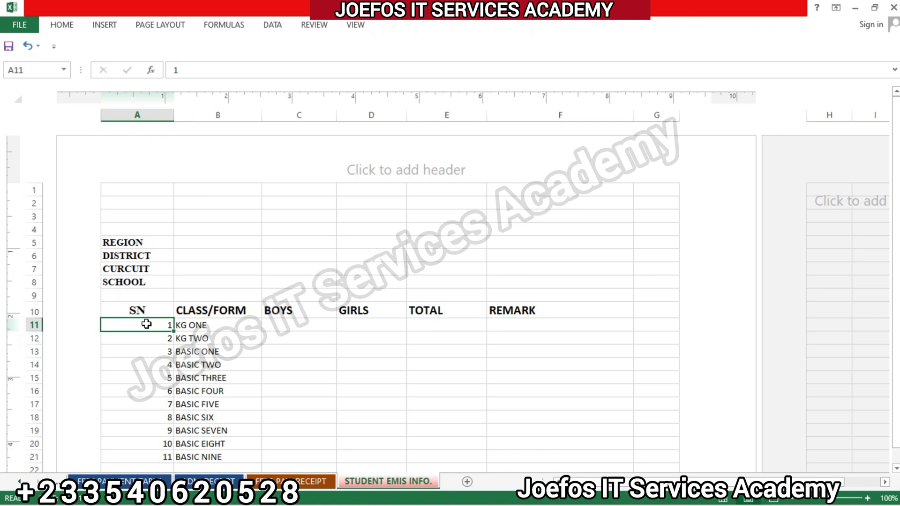
ctrl+click(146, 324)
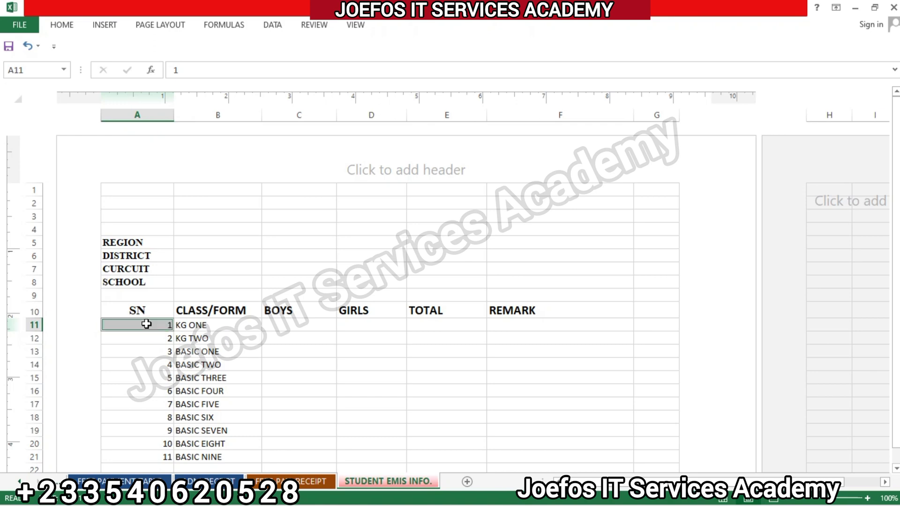
ctrl+click(145, 339)
ctrl+click(150, 356)
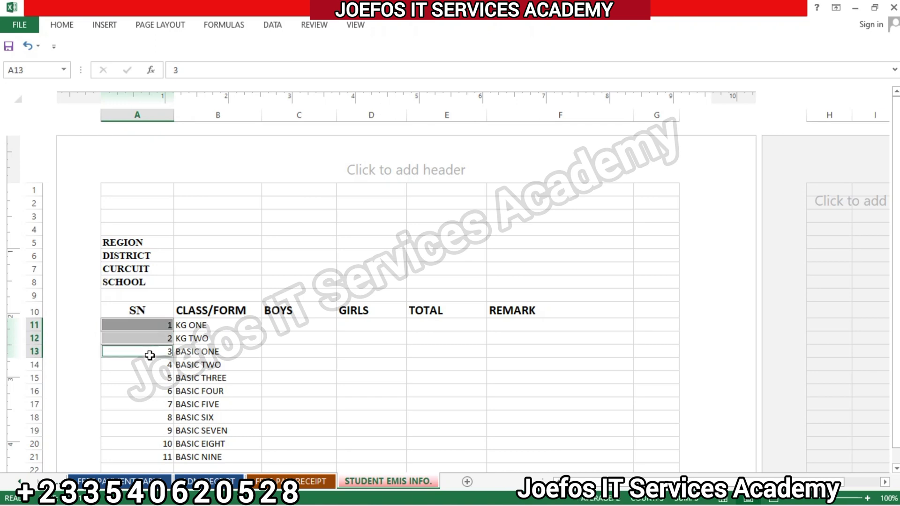
ctrl+click(149, 364)
ctrl+click(150, 377)
ctrl+click(149, 390)
ctrl+click(147, 403)
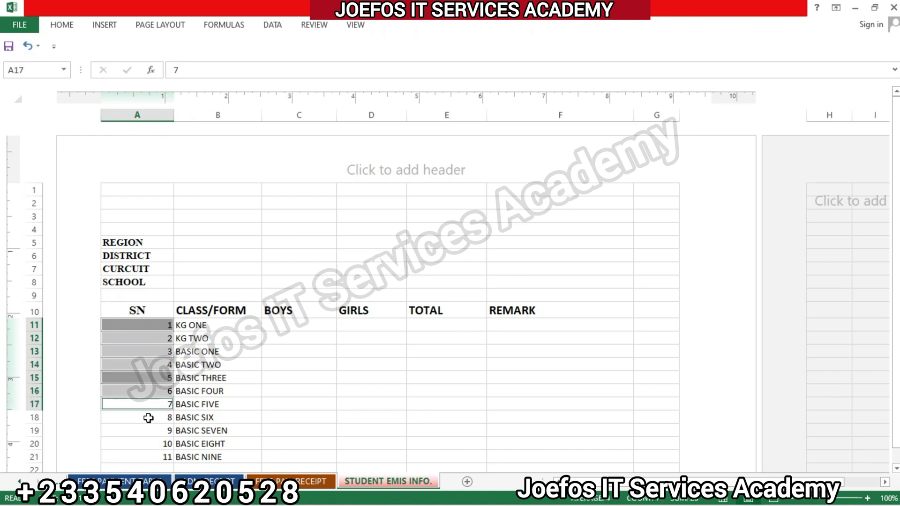
ctrl+click(147, 417)
ctrl+click(147, 429)
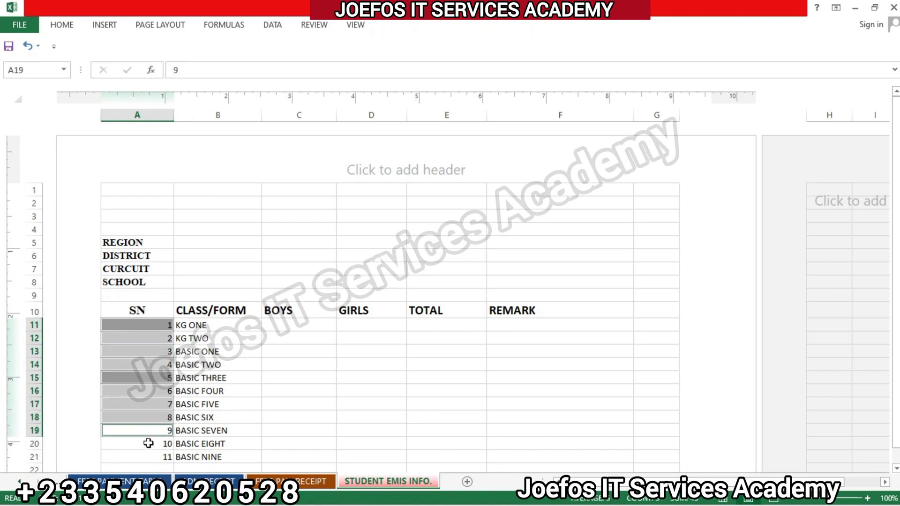
ctrl+click(148, 442)
ctrl+click(148, 455)
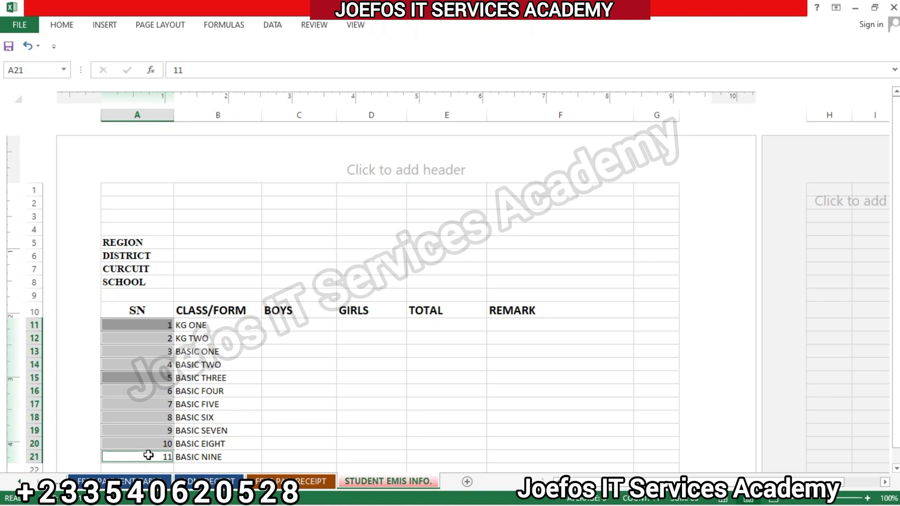
ctrl+click(208, 327)
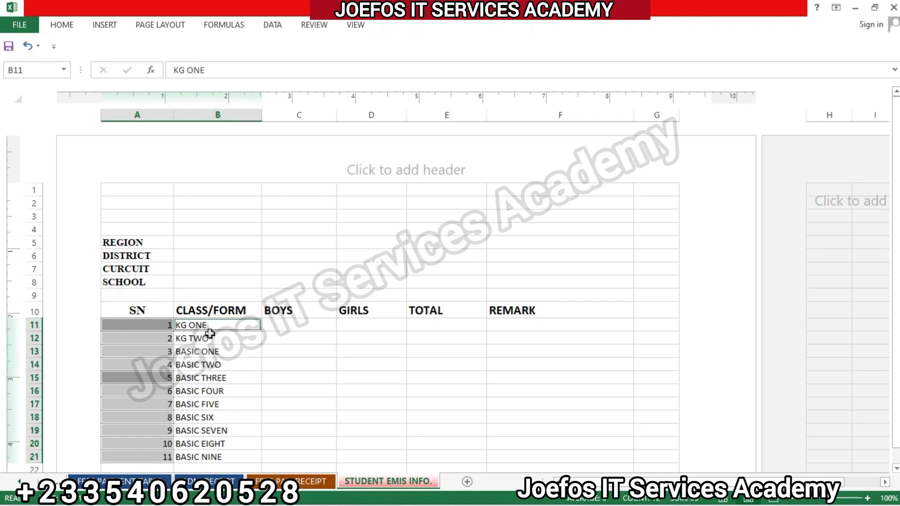
ctrl+click(209, 336)
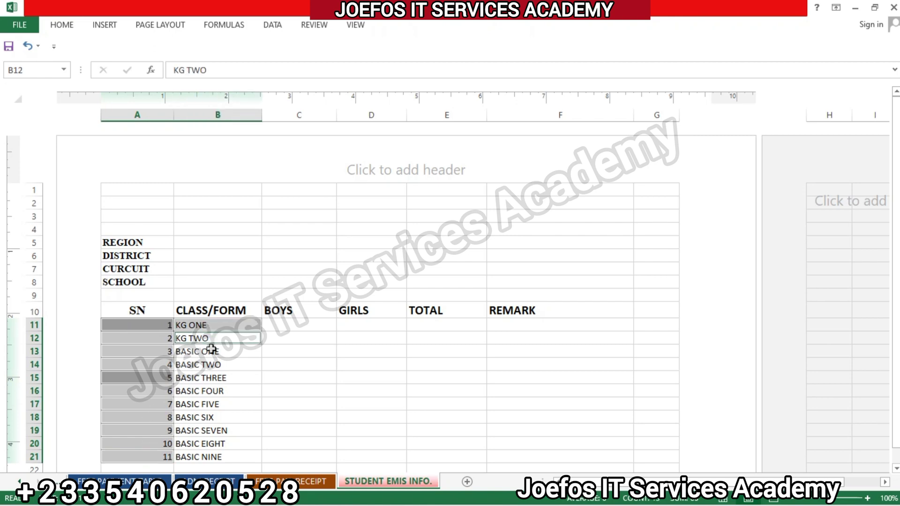
ctrl+click(211, 350)
ctrl+click(212, 363)
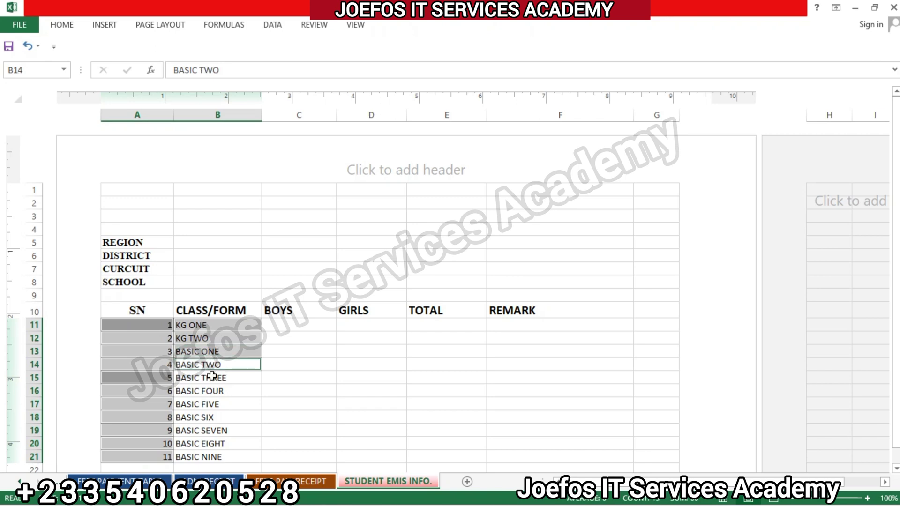
ctrl+click(213, 391)
ctrl+click(213, 378)
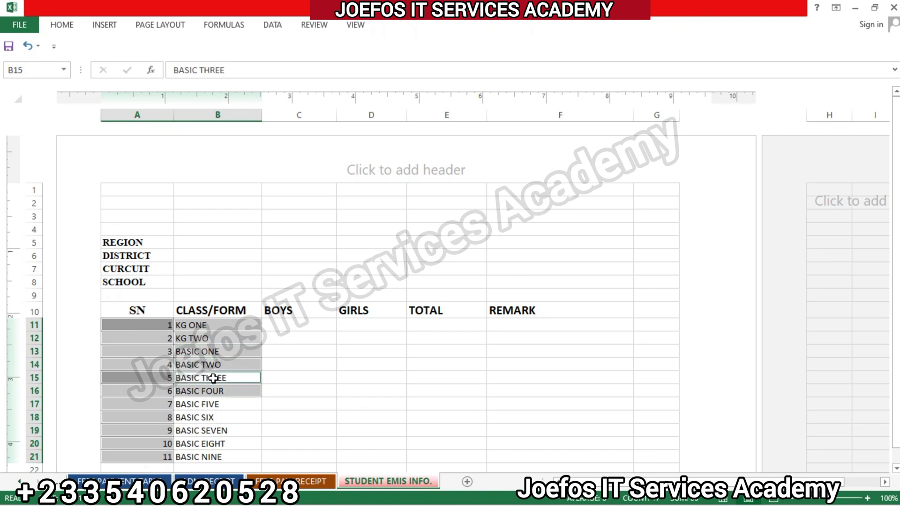
ctrl+click(213, 404)
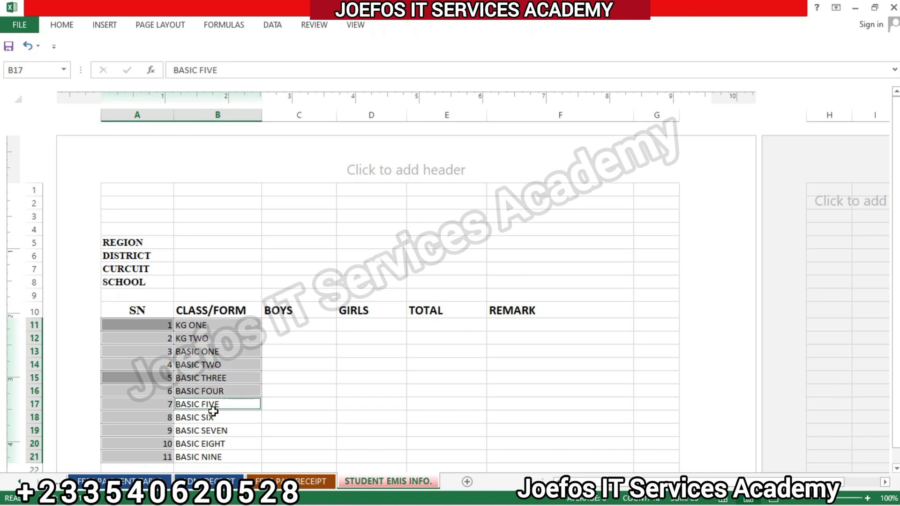
ctrl+click(214, 418)
ctrl+click(217, 432)
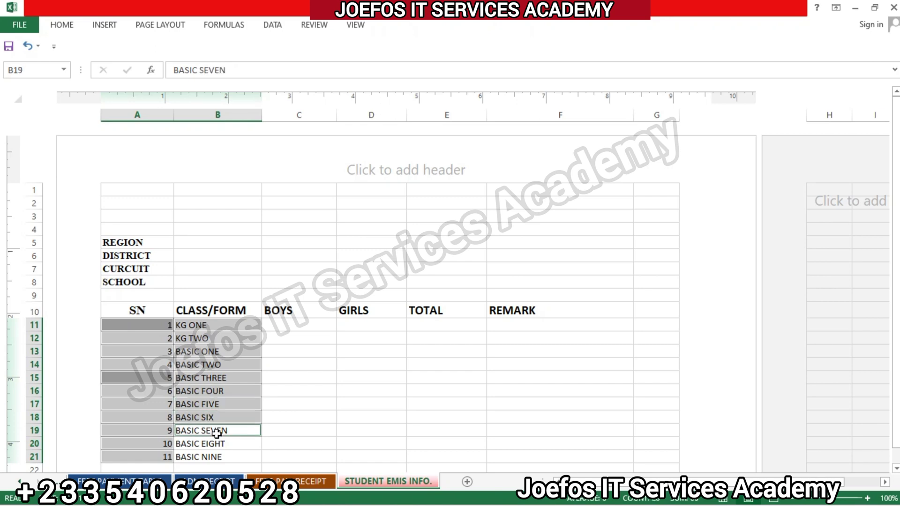
ctrl+click(217, 444)
ctrl+click(217, 457)
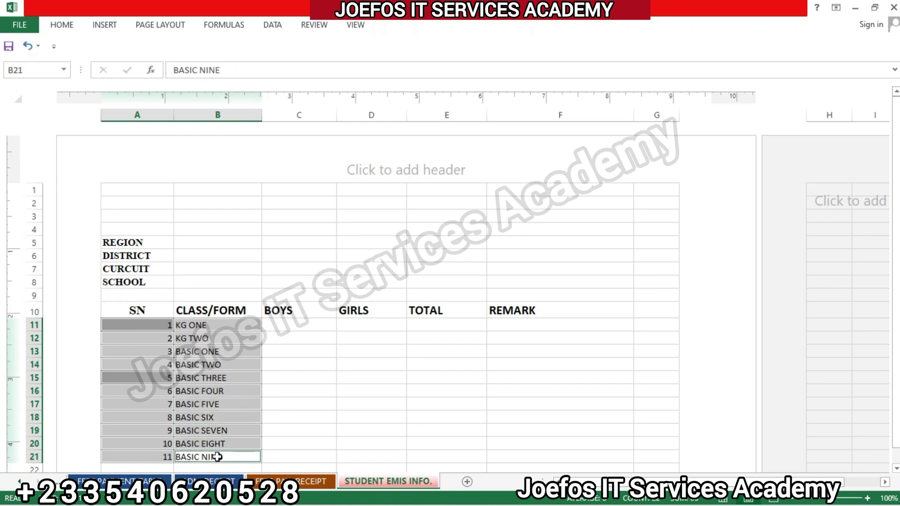
click(61, 25)
click(124, 48)
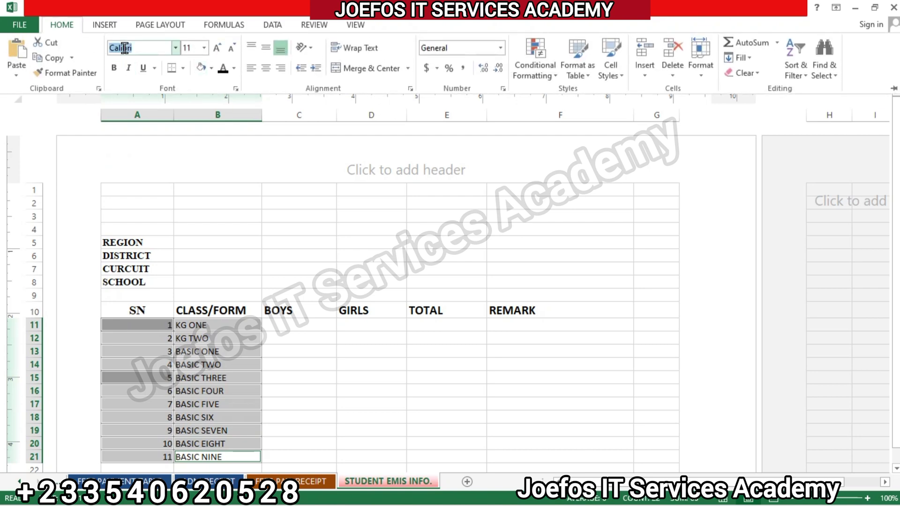
text(Times New Roma)
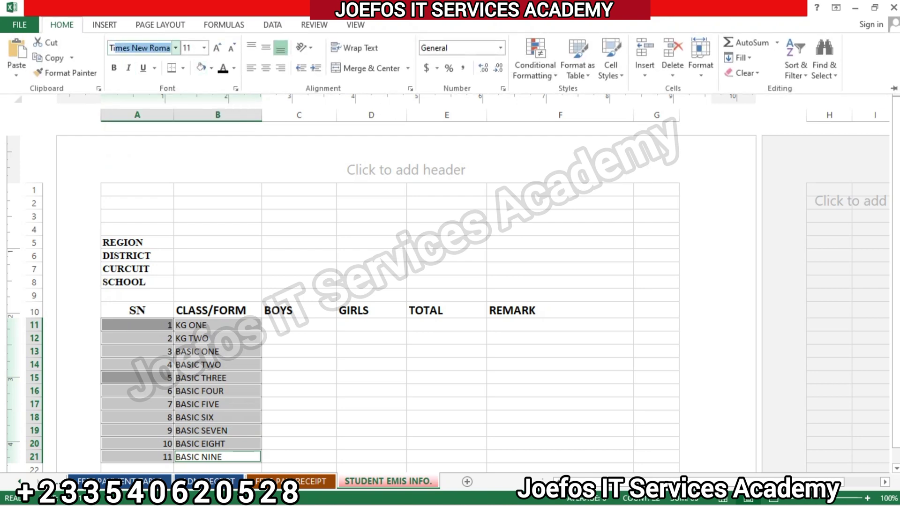
key(Return)
Make the serial numbers and class names in A11:B21 bold and set their font size to 12.
click(66, 26)
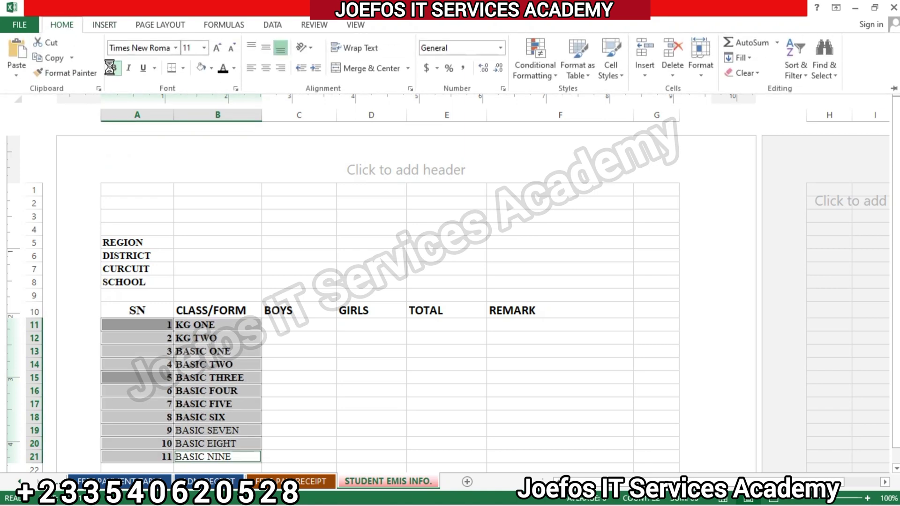
click(114, 68)
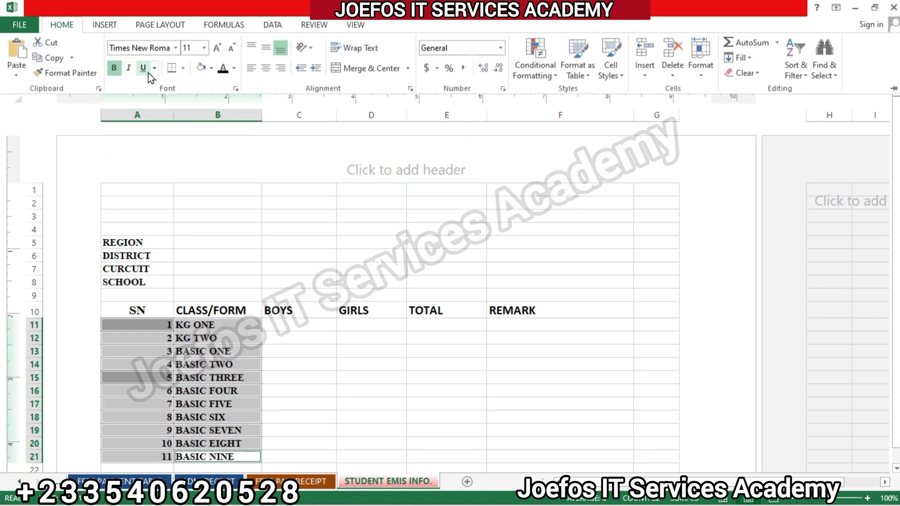
click(214, 50)
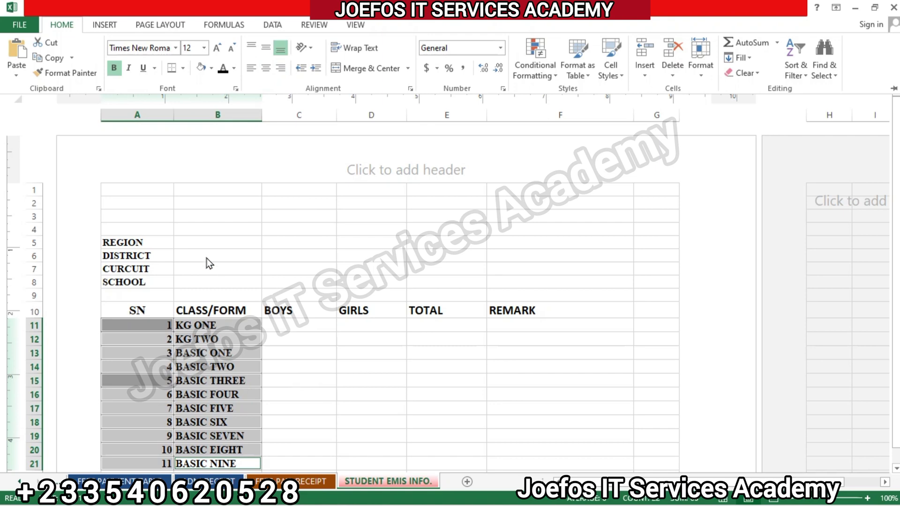
key(ctrl+F1)
click(295, 406)
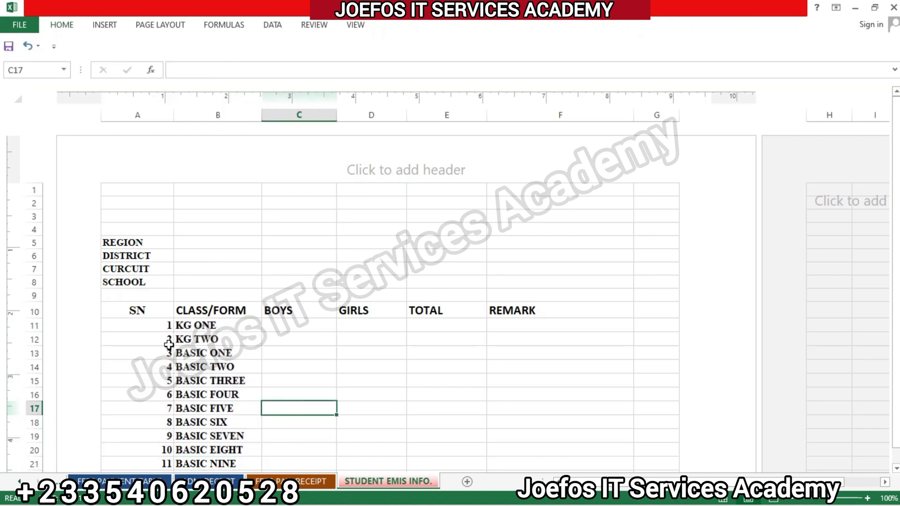
Center the serial numbers in cells A11 to A21 horizontally.
drag(151, 326, 160, 433)
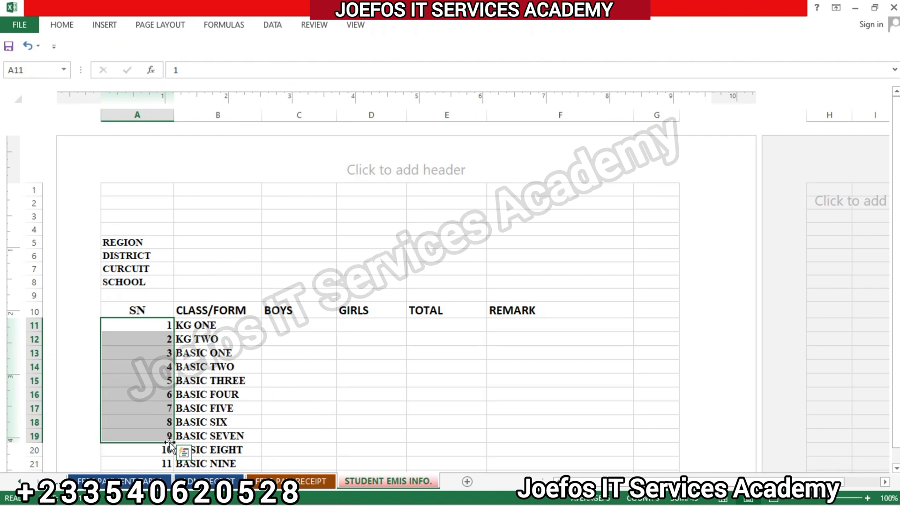
click(268, 434)
drag(141, 326, 166, 462)
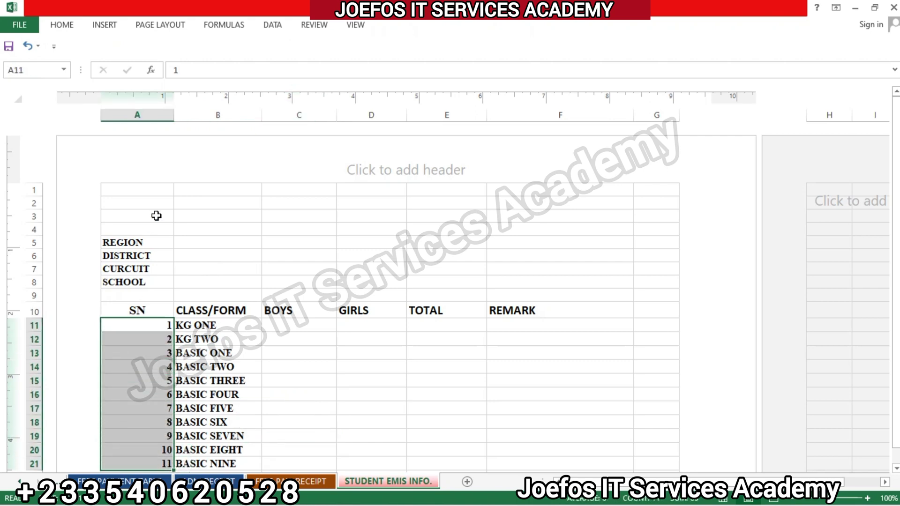
click(63, 26)
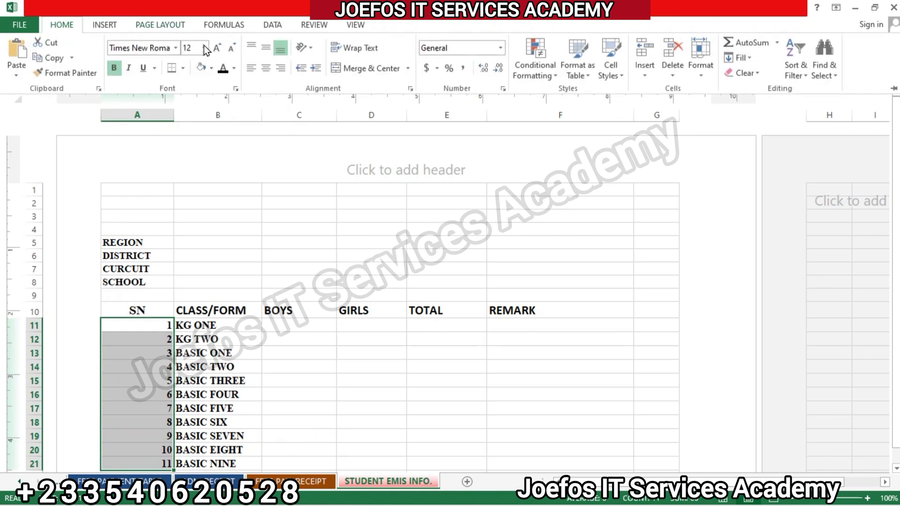
click(267, 74)
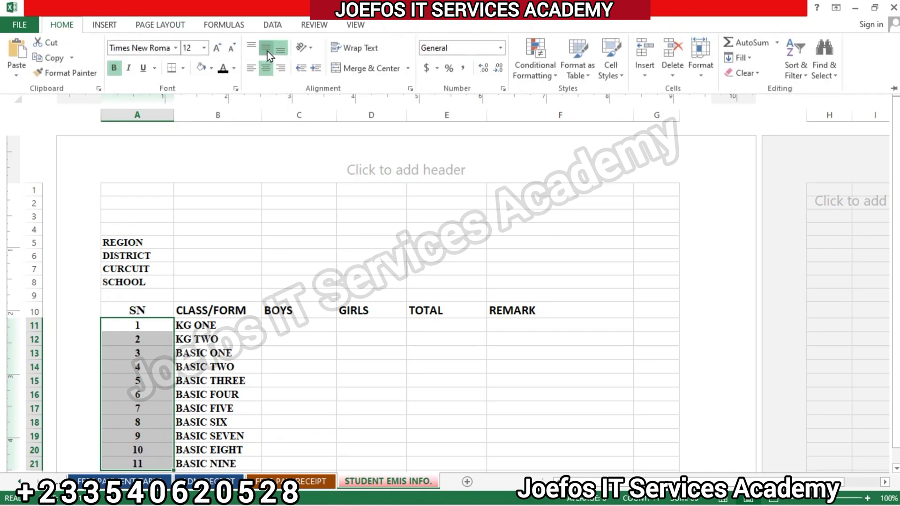
click(277, 366)
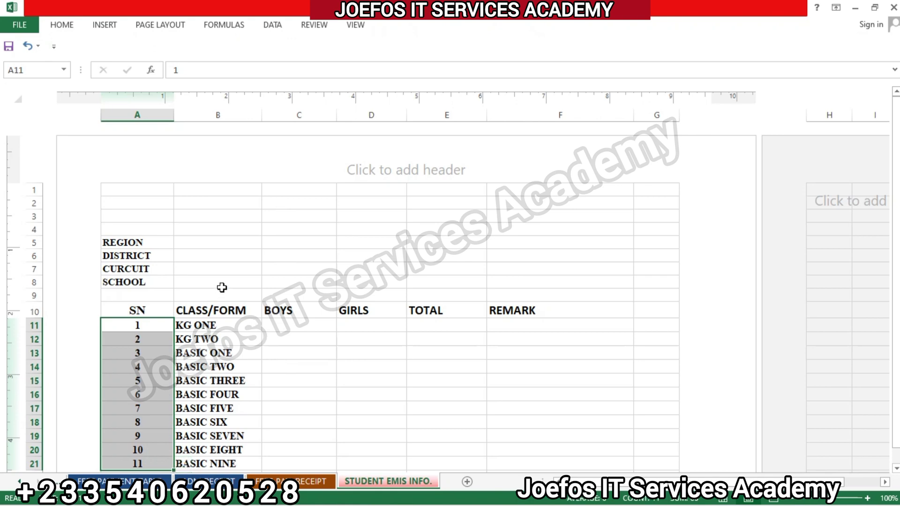
Enter the heading ENROLMENT in cell C9 above the BOYS column.
click(242, 294)
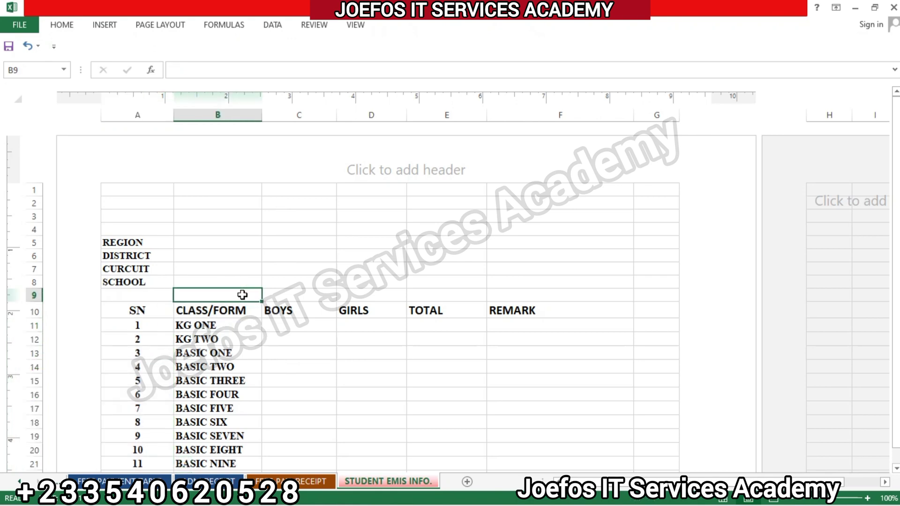
click(284, 295)
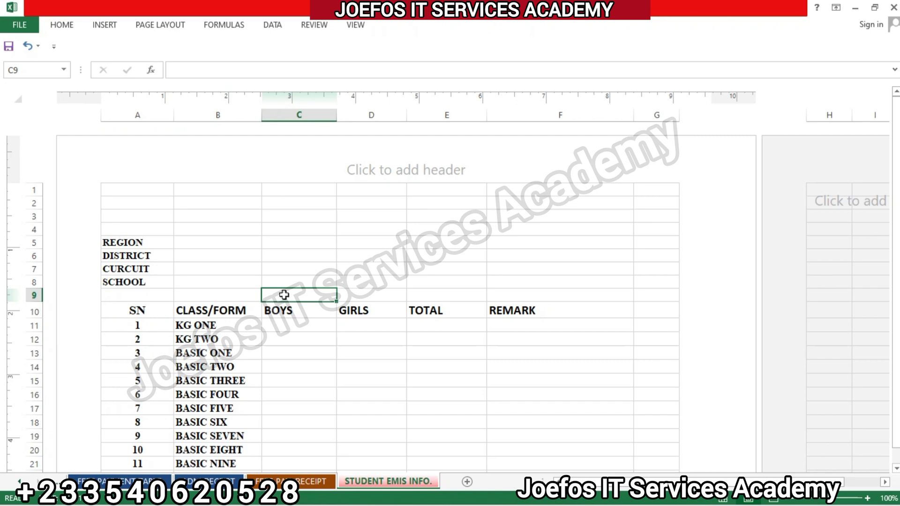
text(EM)
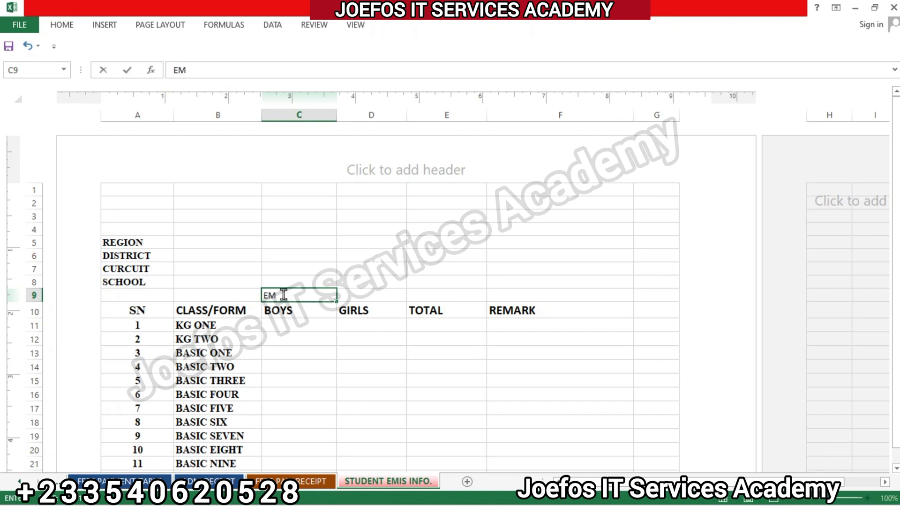
key(BackSpace)
text(NROLMENT)
click(505, 291)
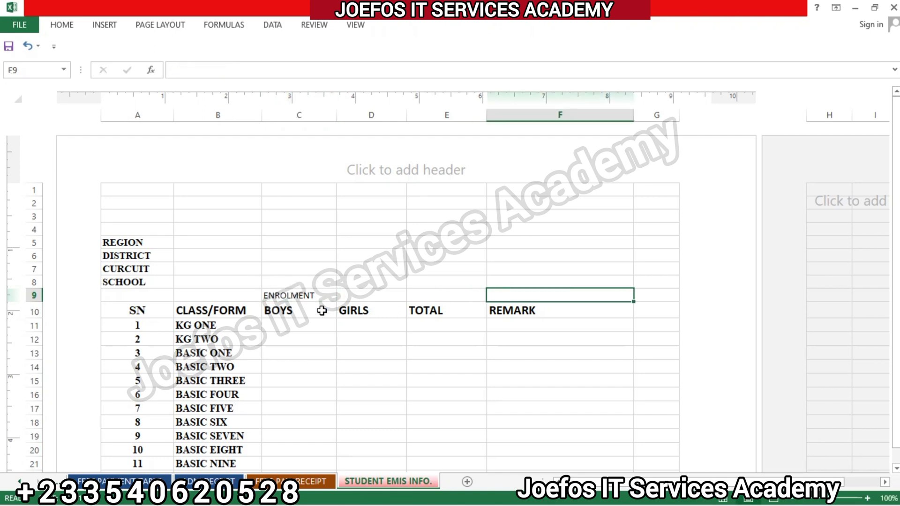
Merge and center the ENROLMENT heading across cells C9 to E9 and set its font to Times New Roman.
drag(281, 296, 459, 297)
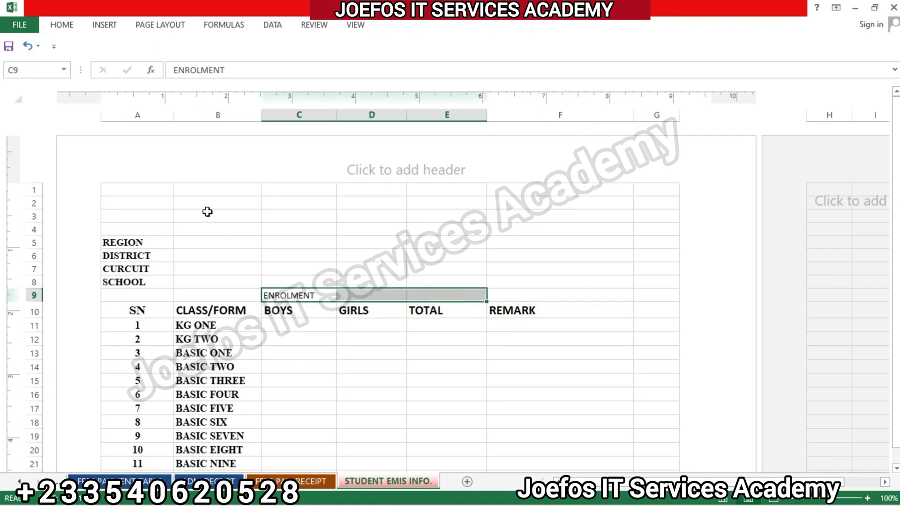
click(62, 25)
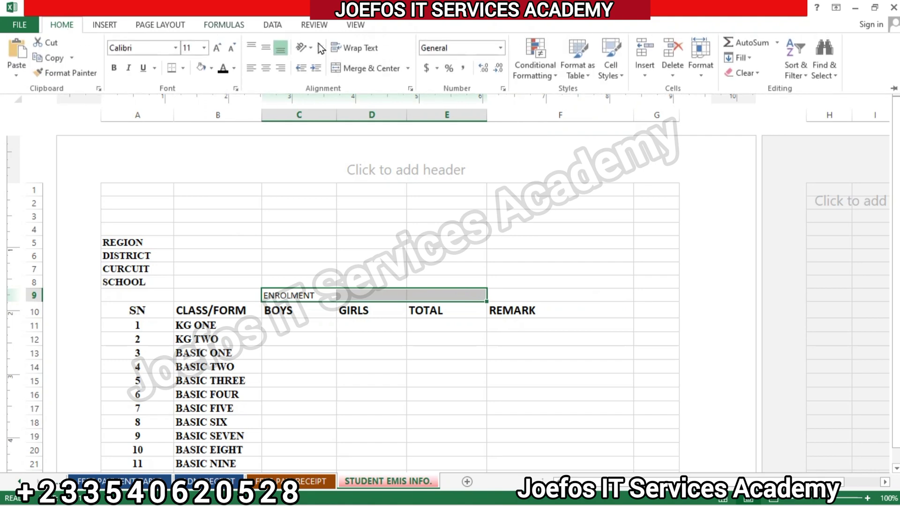
click(372, 69)
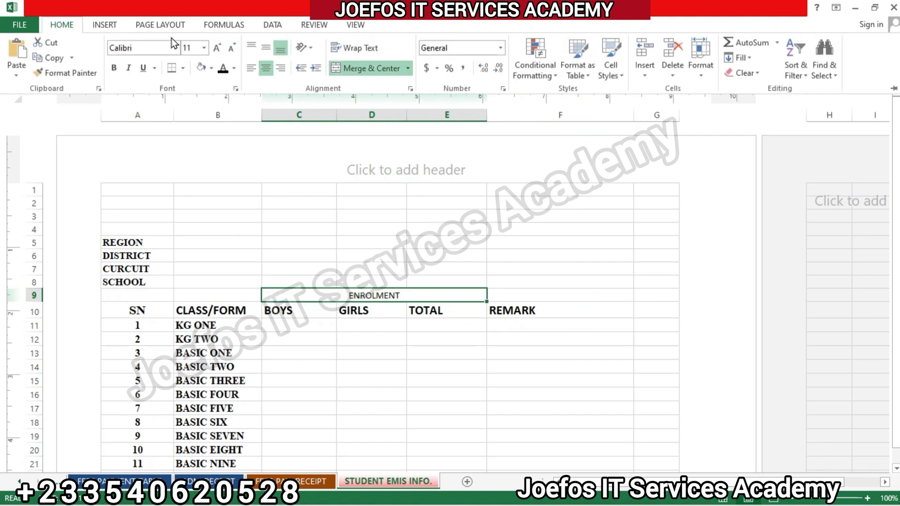
click(141, 46)
text(times)
key(Return)
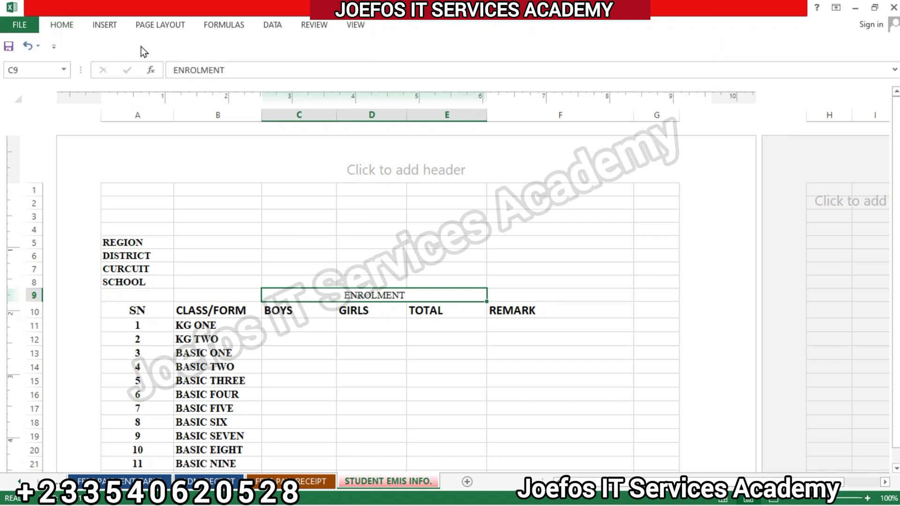
Make the ENROLMENT heading bold and set its font size to 20.
click(66, 27)
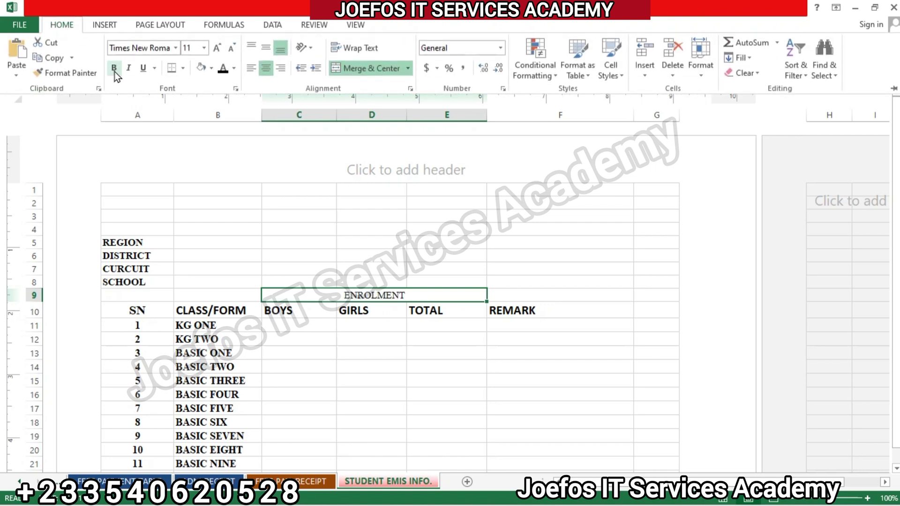
click(114, 71)
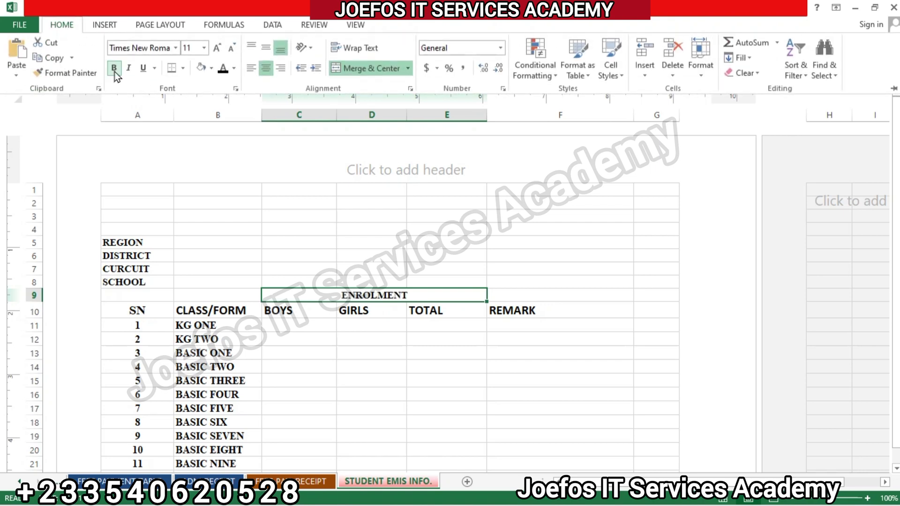
click(217, 47)
click(218, 48)
click(218, 47)
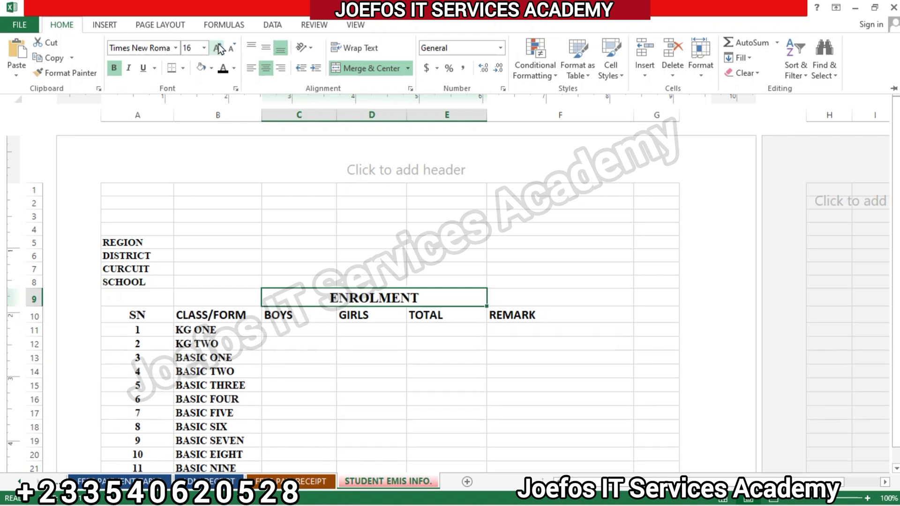
click(217, 48)
click(217, 48)
click(218, 48)
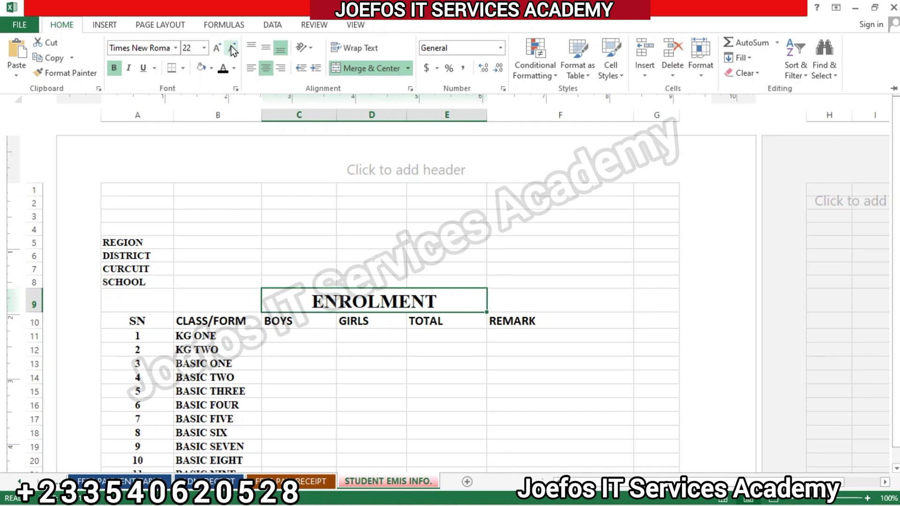
click(233, 49)
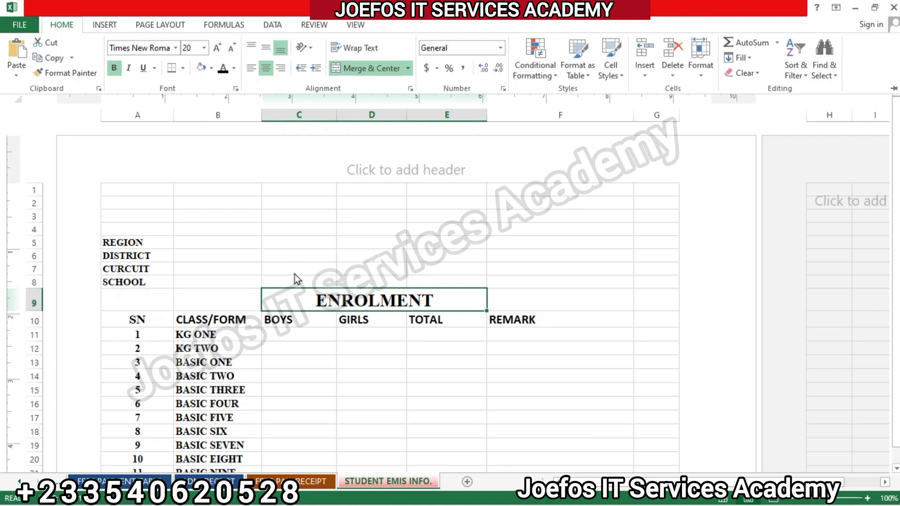
Fill the merged ENROLMENT heading cell with the standard blue color.
click(211, 68)
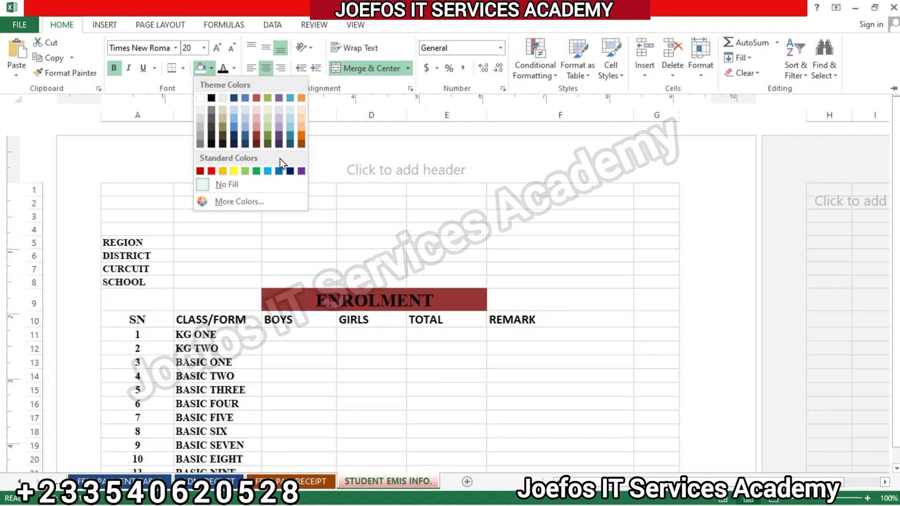
click(279, 171)
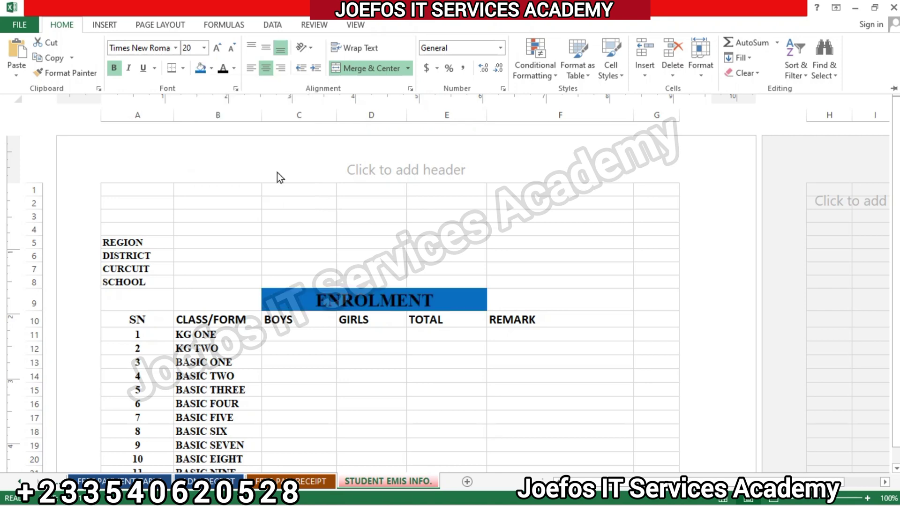
key(ctrl+F1)
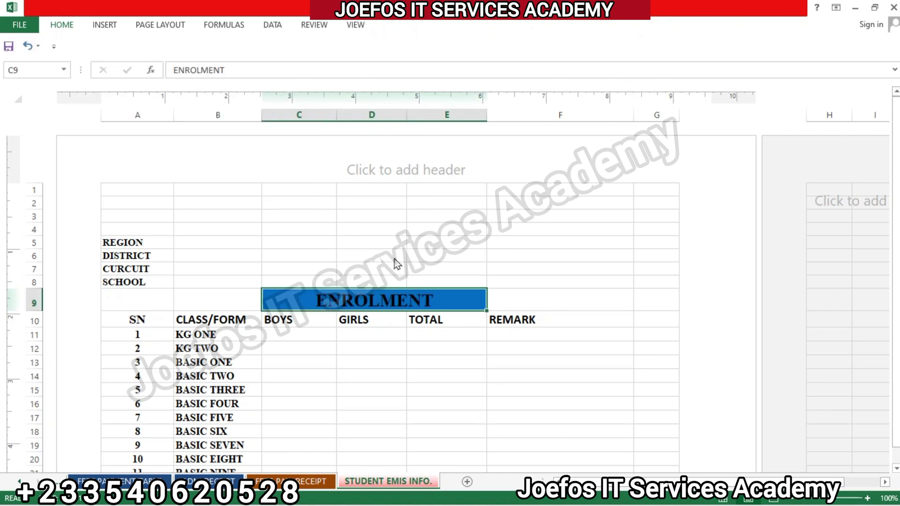
click(534, 315)
click(520, 290)
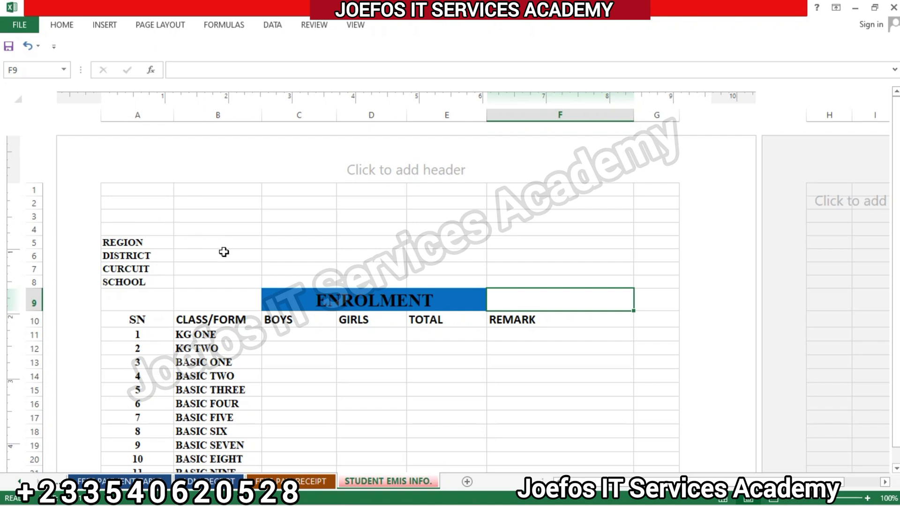
Merge and center cells B5 to E5 beside the REGION label.
click(194, 241)
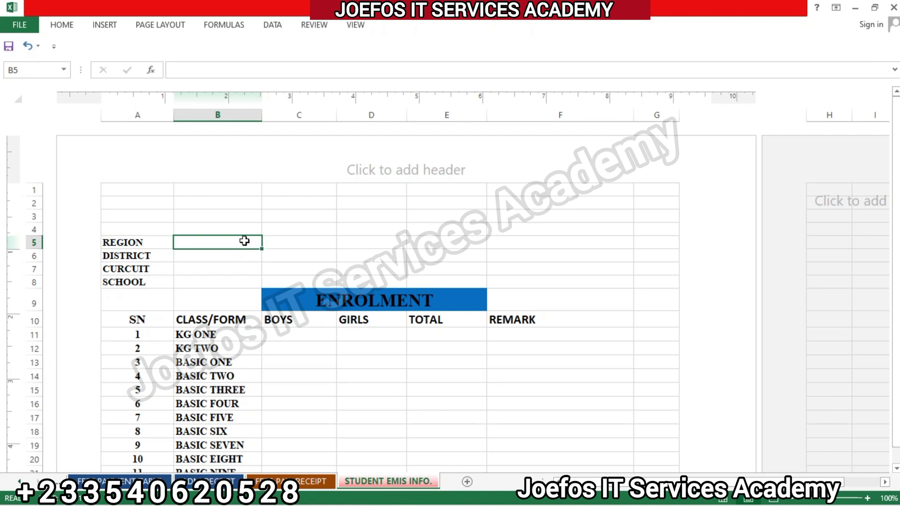
drag(249, 241, 435, 247)
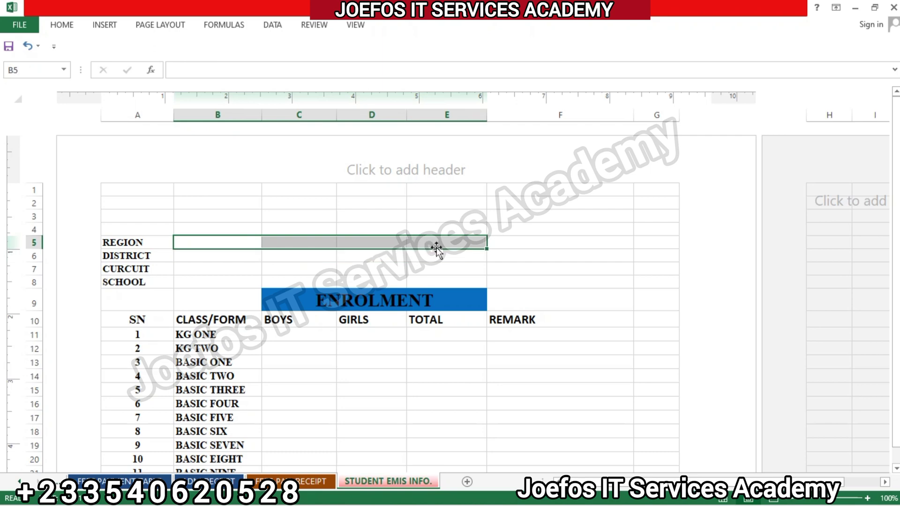
click(72, 24)
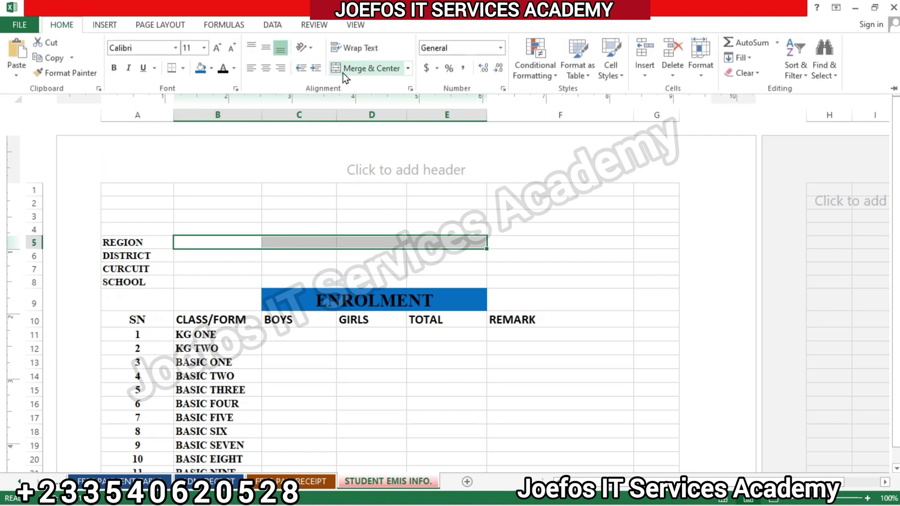
click(342, 70)
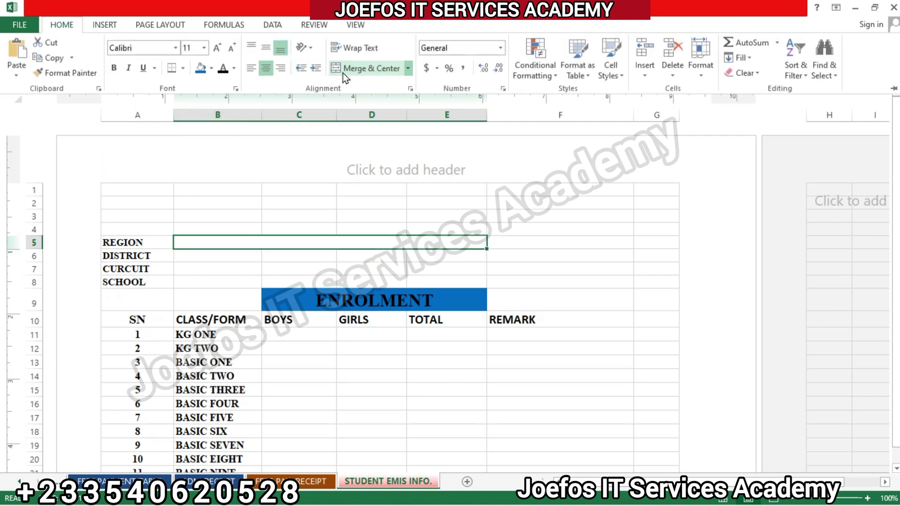
Merge and center cells B6 to E6 beside the DISTRICT label.
click(195, 254)
click(195, 254)
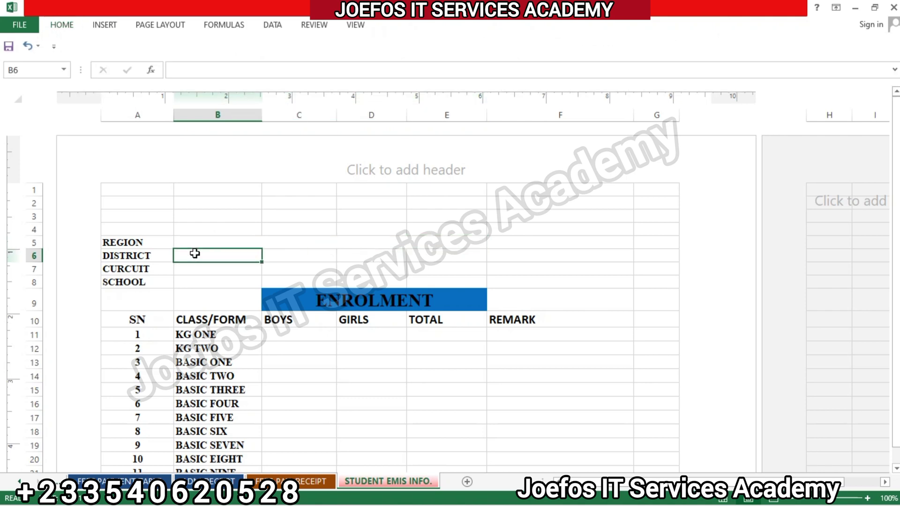
drag(194, 254, 445, 260)
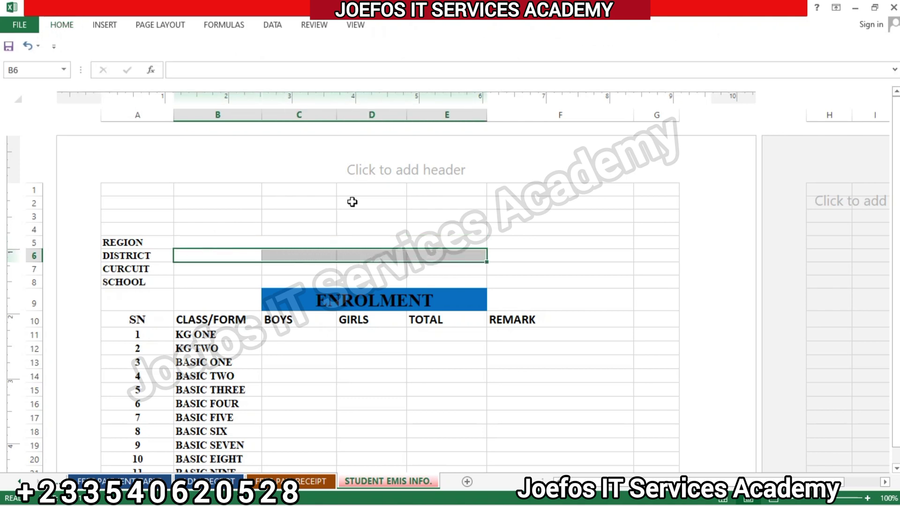
click(62, 24)
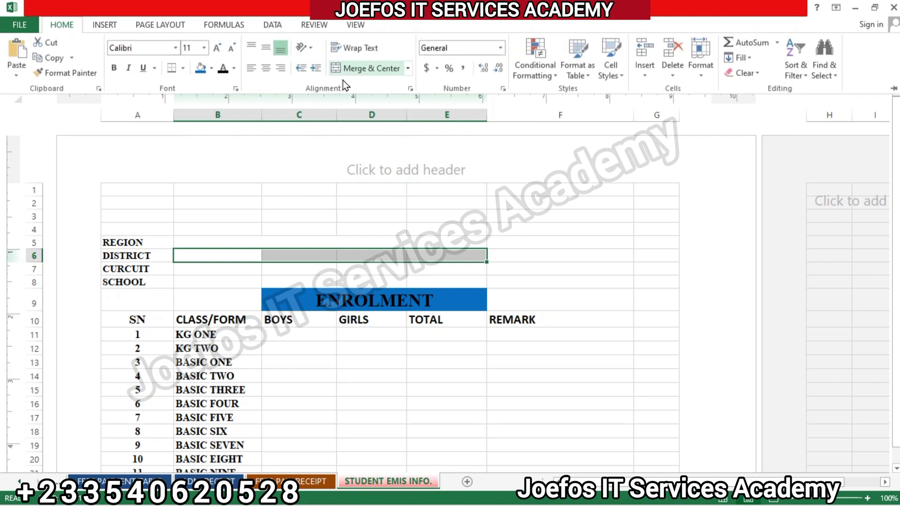
click(356, 69)
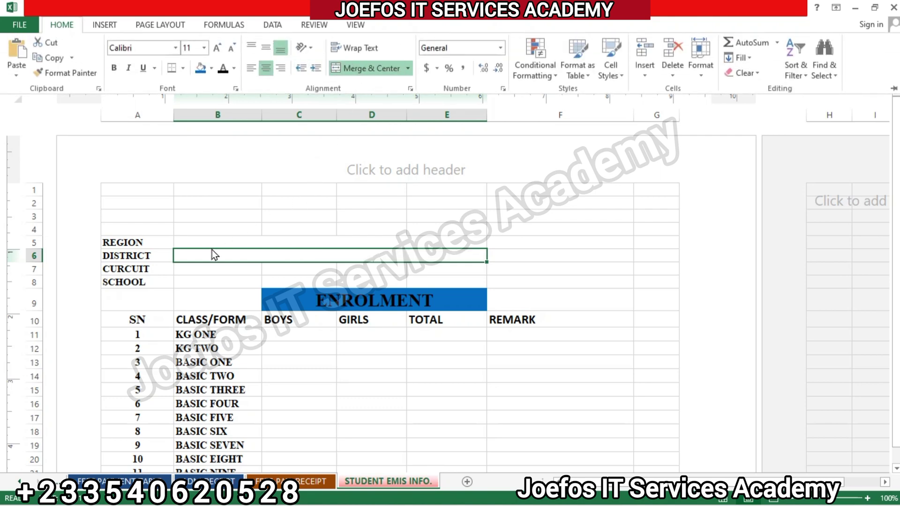
Merge and center cells B7 to E7 beside the CURCUIT label.
click(195, 271)
click(192, 265)
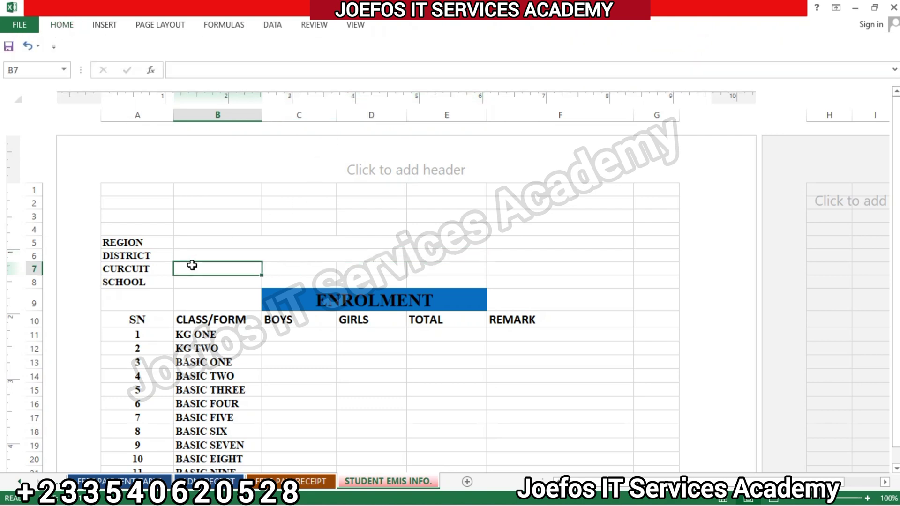
drag(192, 265, 432, 267)
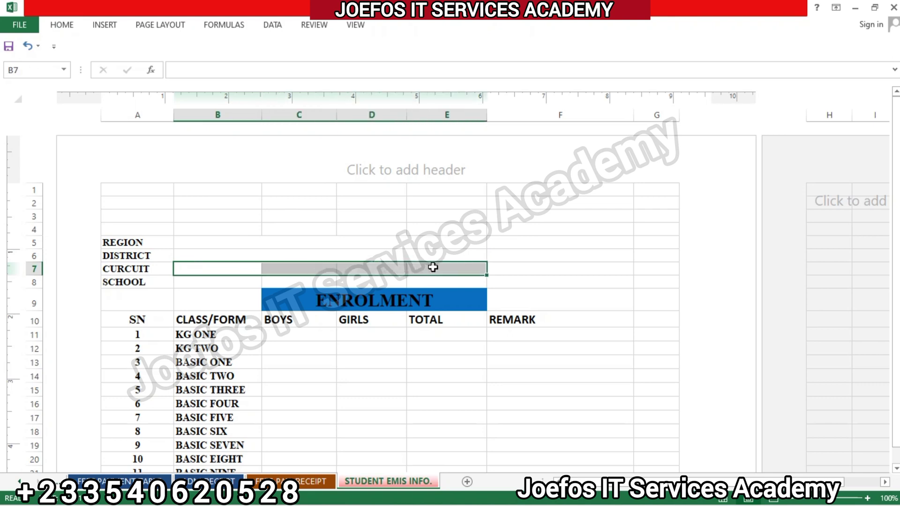
click(69, 25)
click(359, 70)
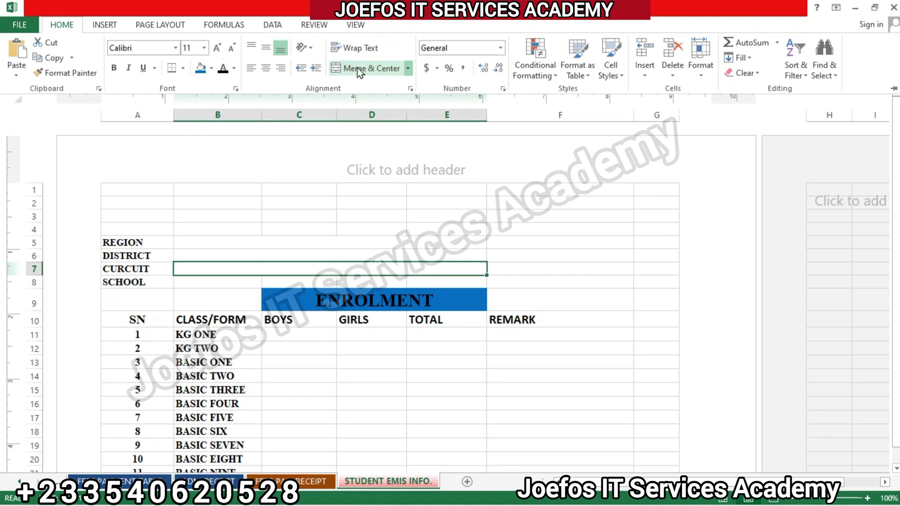
Merge and center cells B8 to E8 beside the SCHOOL label.
click(211, 279)
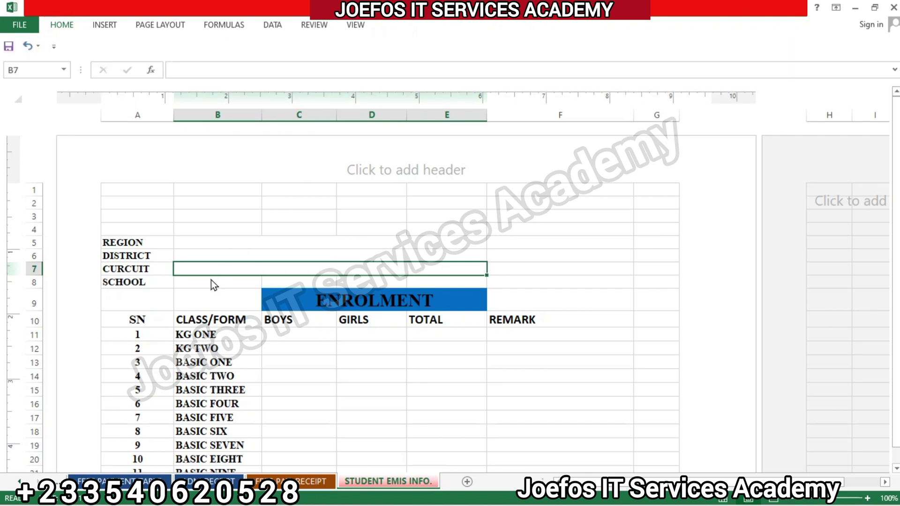
click(211, 279)
drag(211, 279, 482, 280)
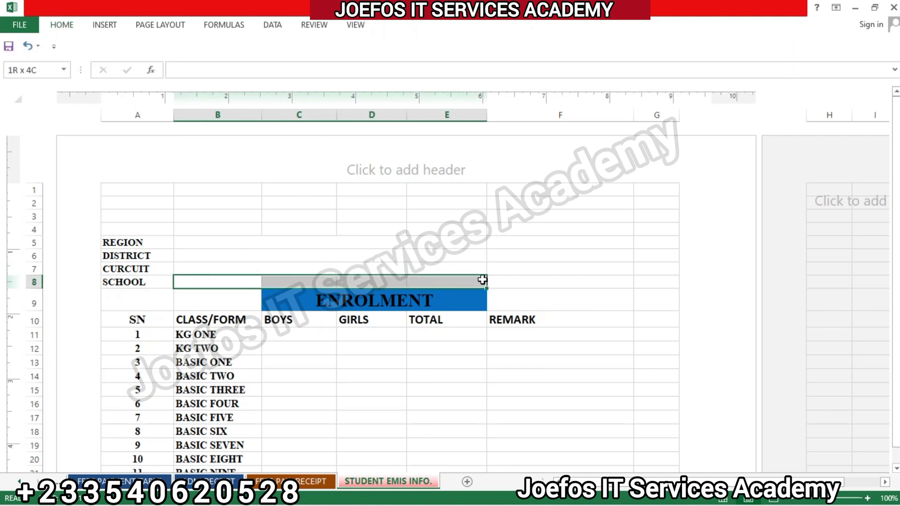
click(61, 24)
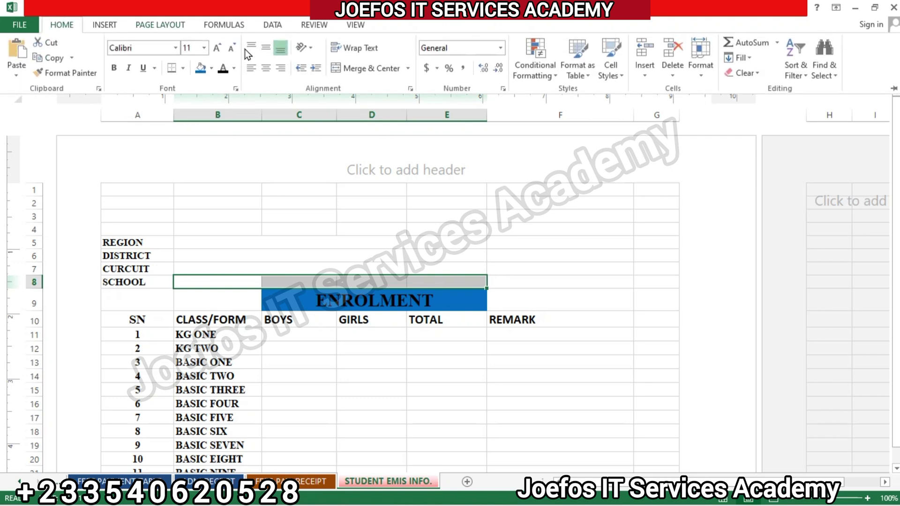
click(351, 69)
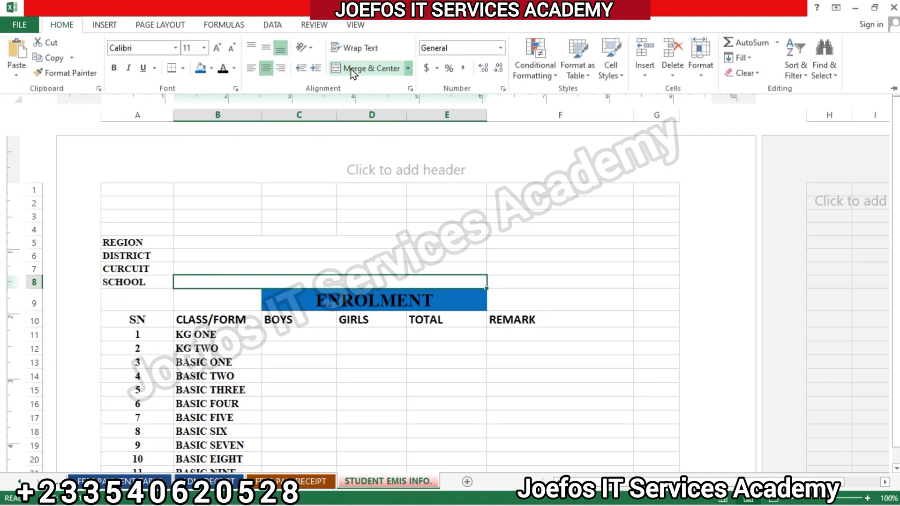
Set the font of the four merged entry cells beside REGION, DISTRICT, CURCUIT and SCHOOL to Times New Roman.
click(205, 237)
click(205, 237)
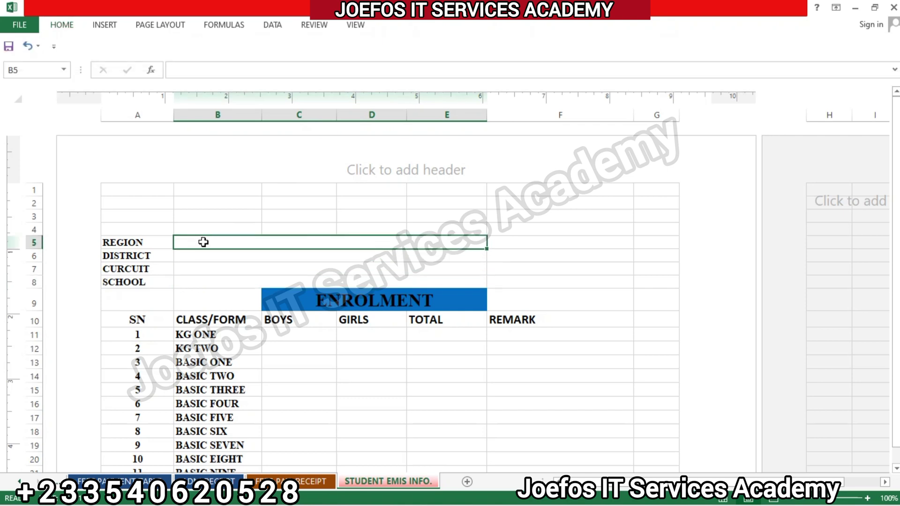
ctrl+click(202, 243)
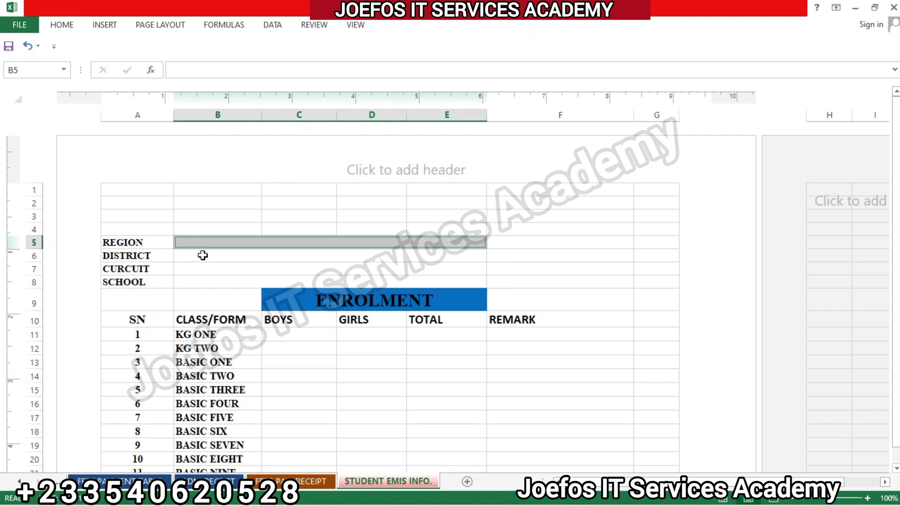
ctrl+click(203, 255)
ctrl+click(202, 268)
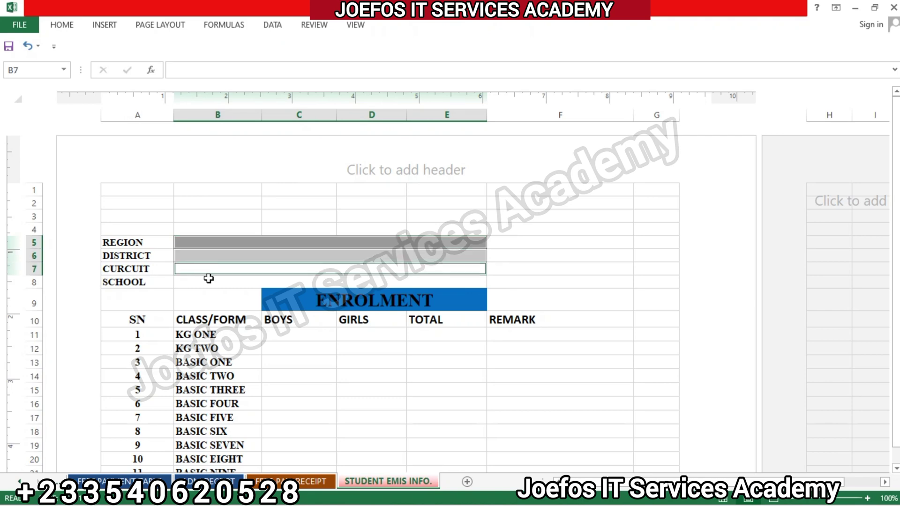
ctrl+click(208, 281)
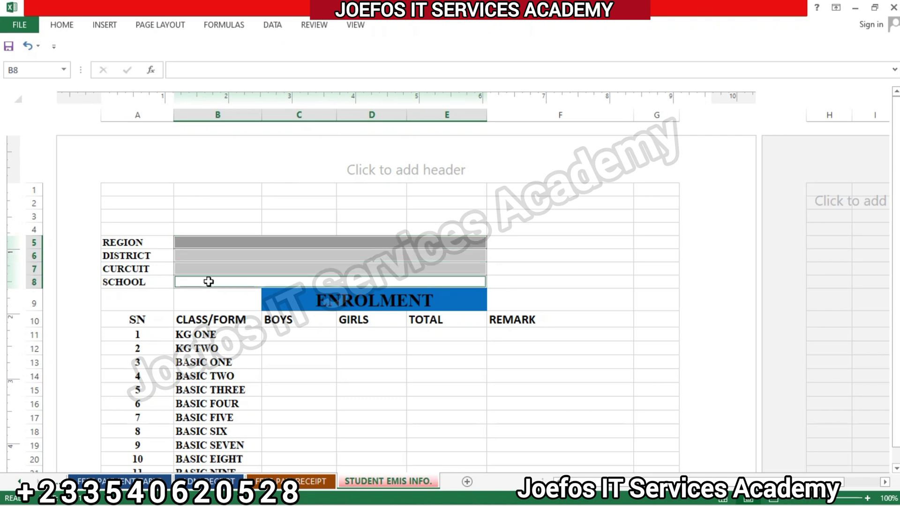
click(68, 27)
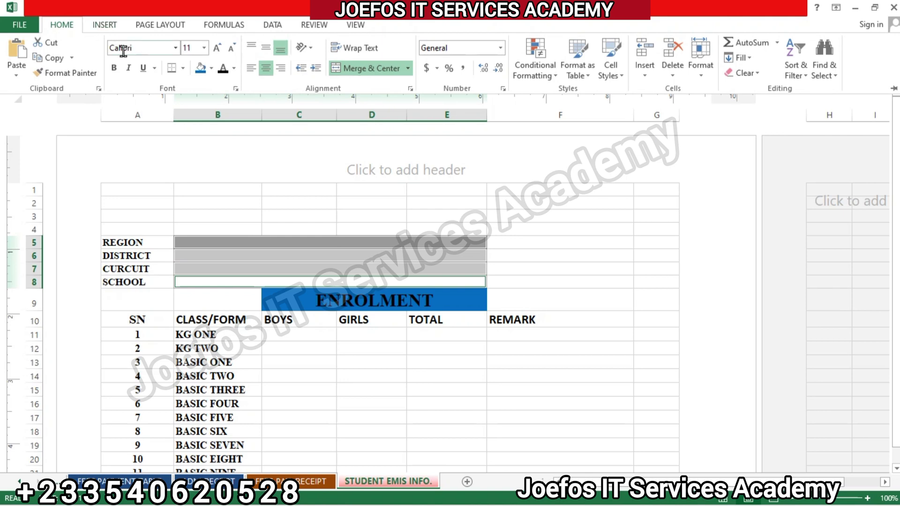
click(123, 50)
text(Times New Roma)
key(Return)
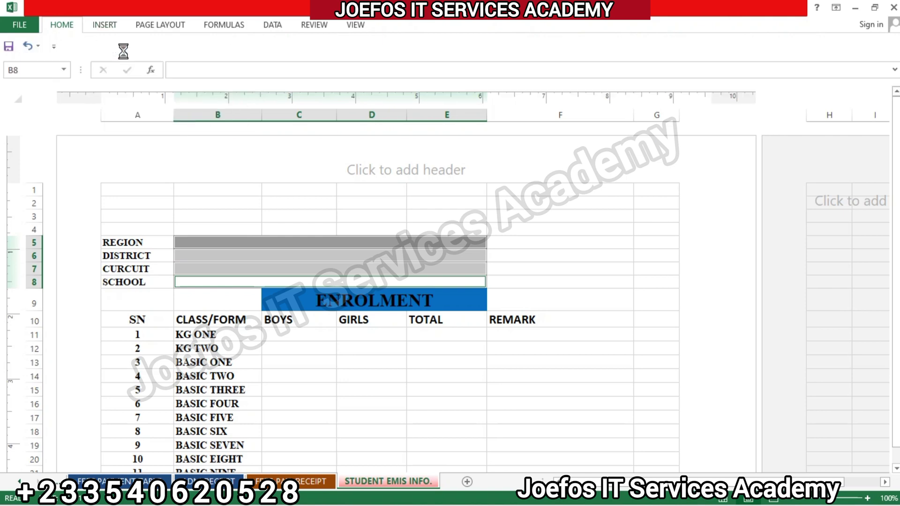
click(69, 24)
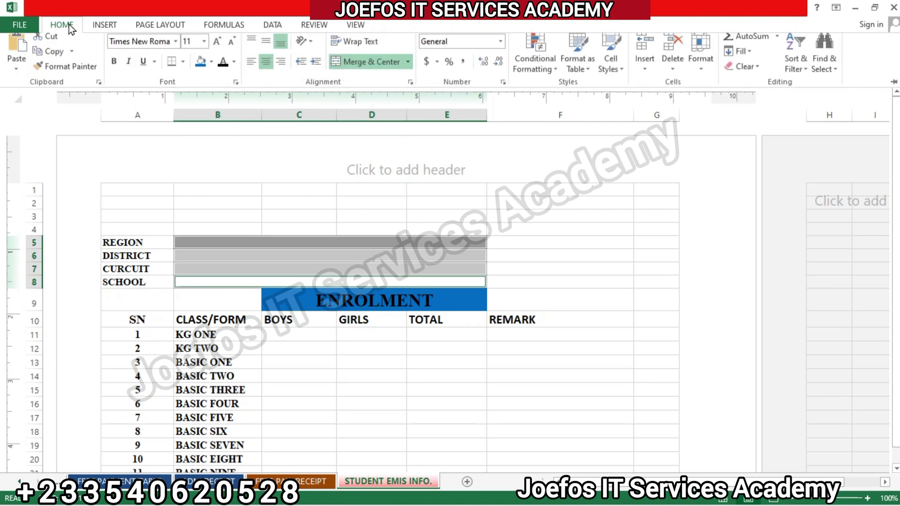
Make the four merged entry cells beside REGION, DISTRICT, CURCUIT and SCHOOL bold, middle-aligned and 12 pt.
click(117, 69)
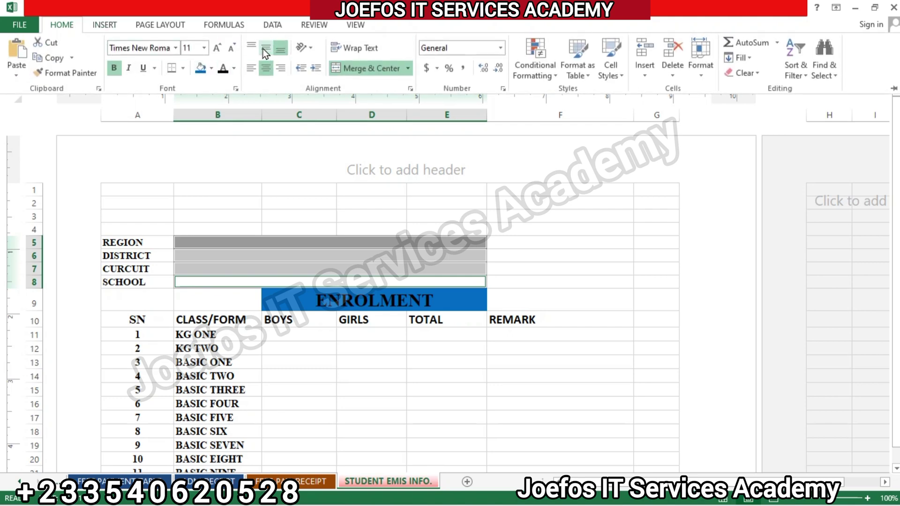
click(264, 48)
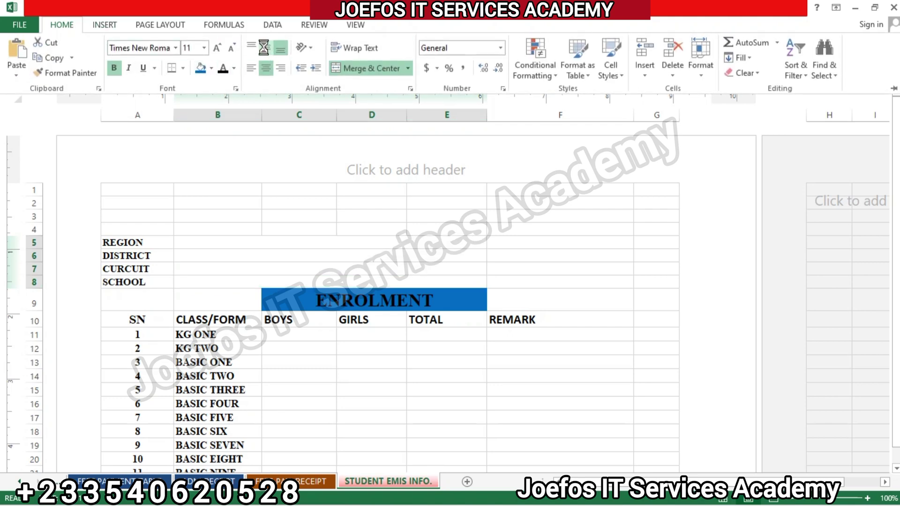
click(218, 48)
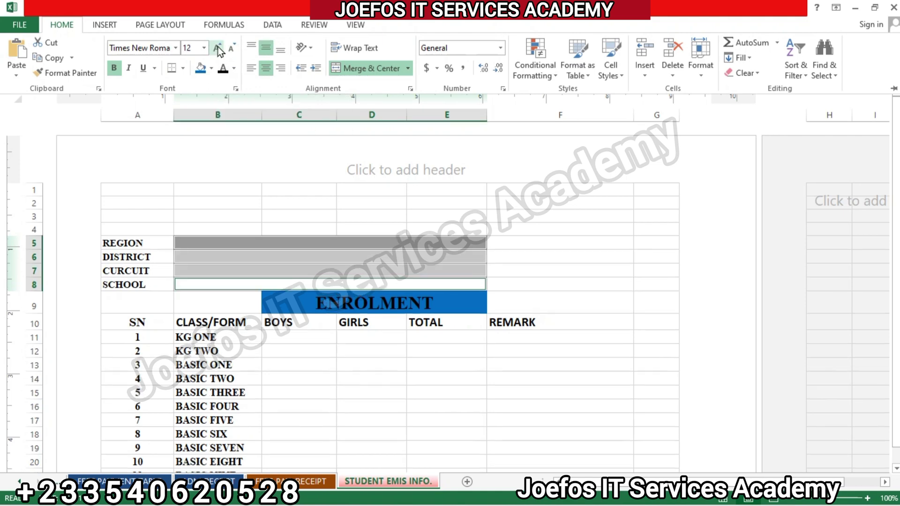
key(ctrl+F1)
click(515, 256)
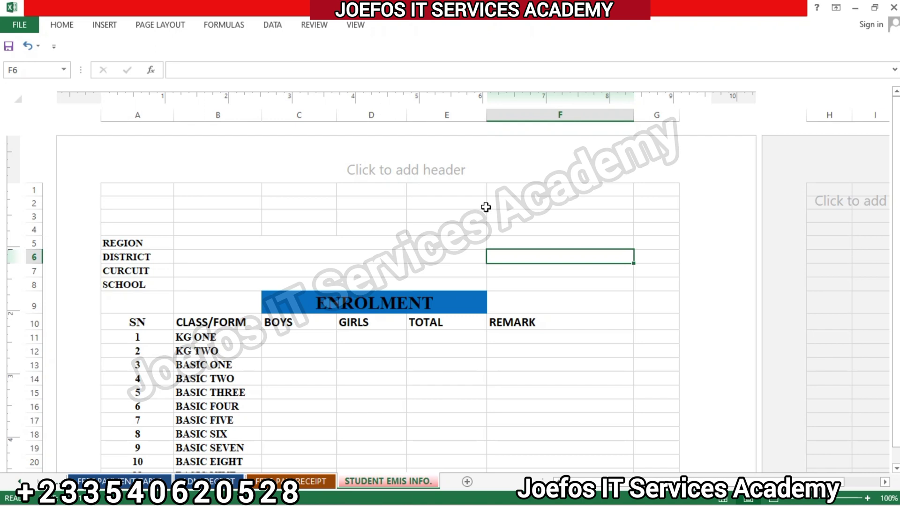
Enter the title STUDENT ENROLMENT DATA FOR EMIS INFORMATION in cell C1.
click(309, 192)
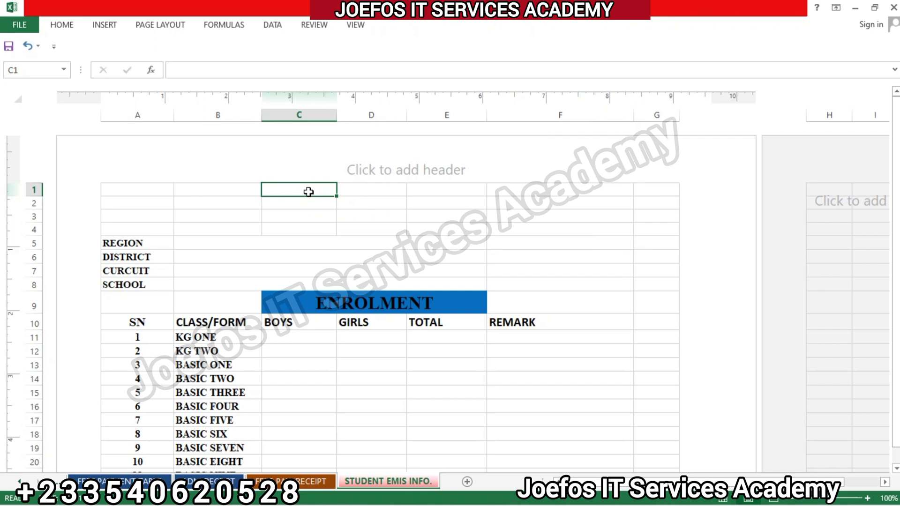
text(STU)
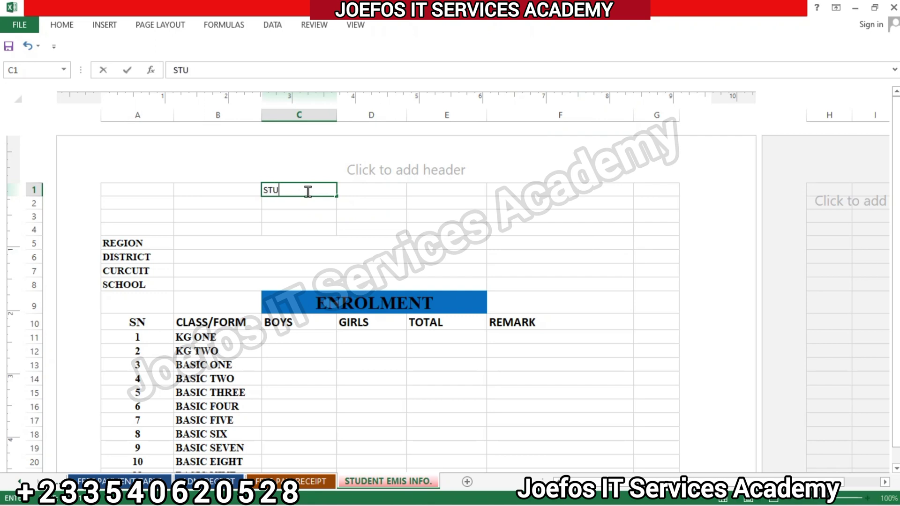
text(DENT)
text(ENROLMENT)
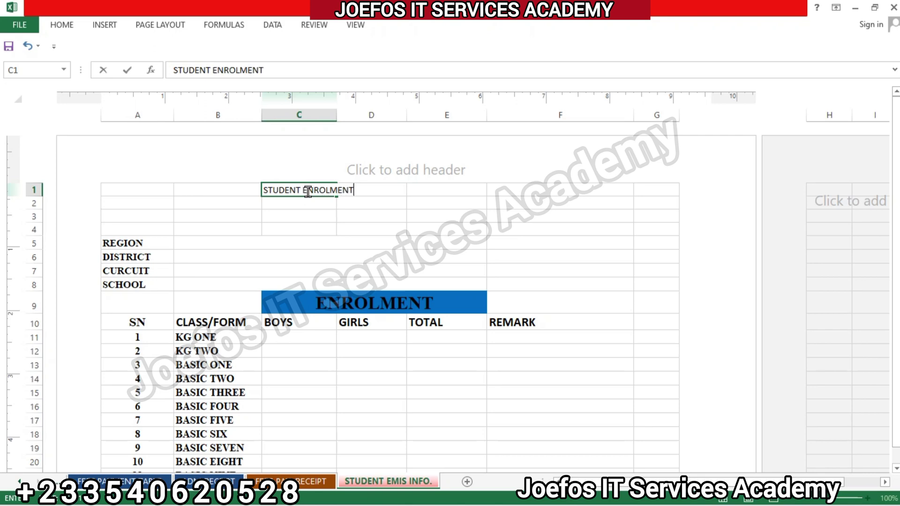
text( DATA FOR )
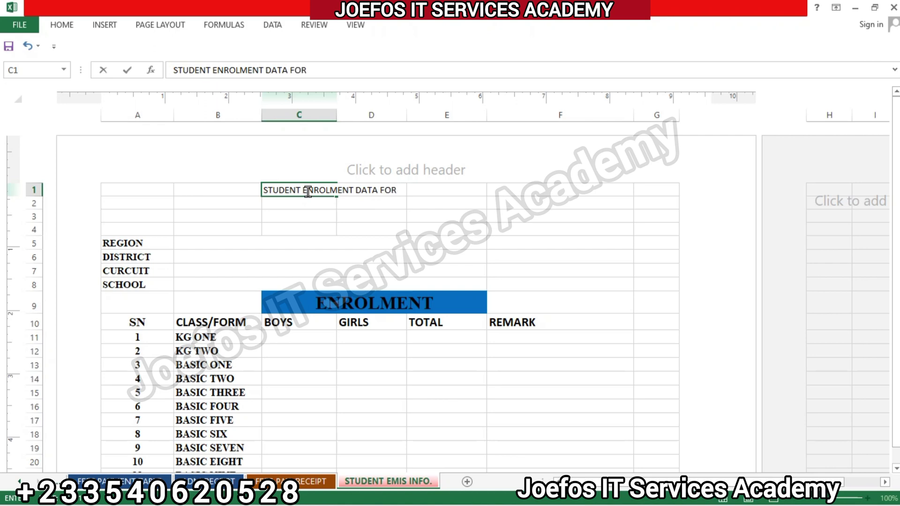
text(EMIS INFORM)
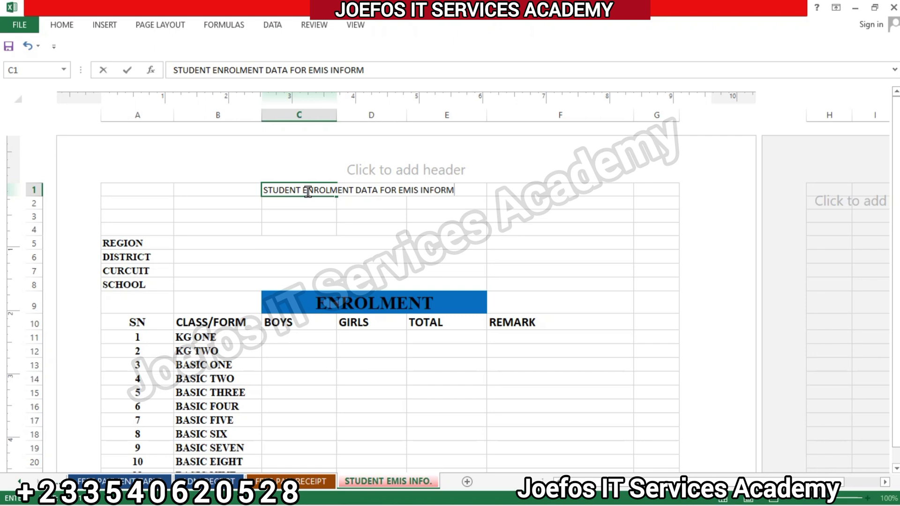
text(ATION)
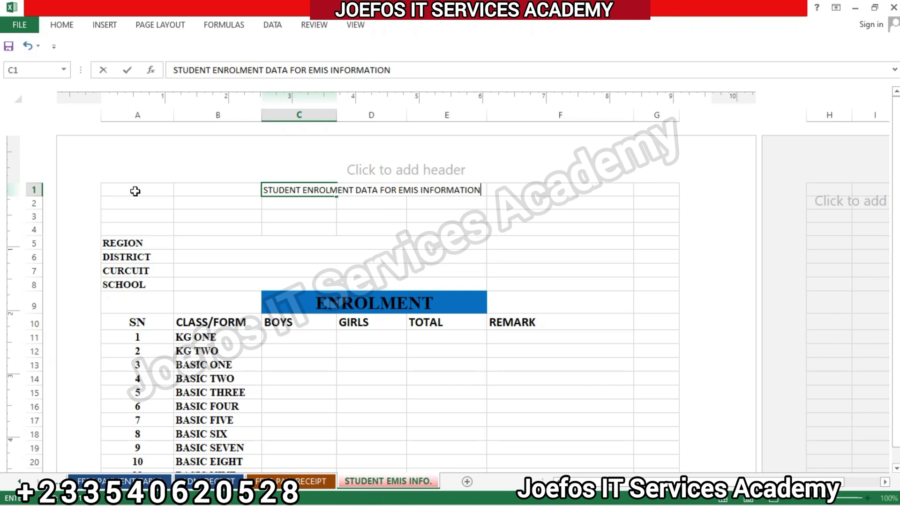
Merge and center the title across cells A1 to F1.
drag(118, 191, 538, 193)
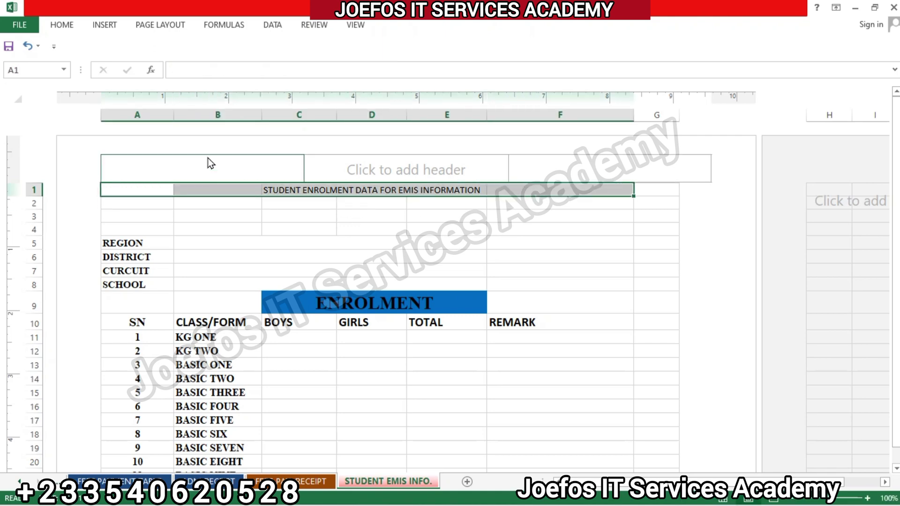
click(67, 23)
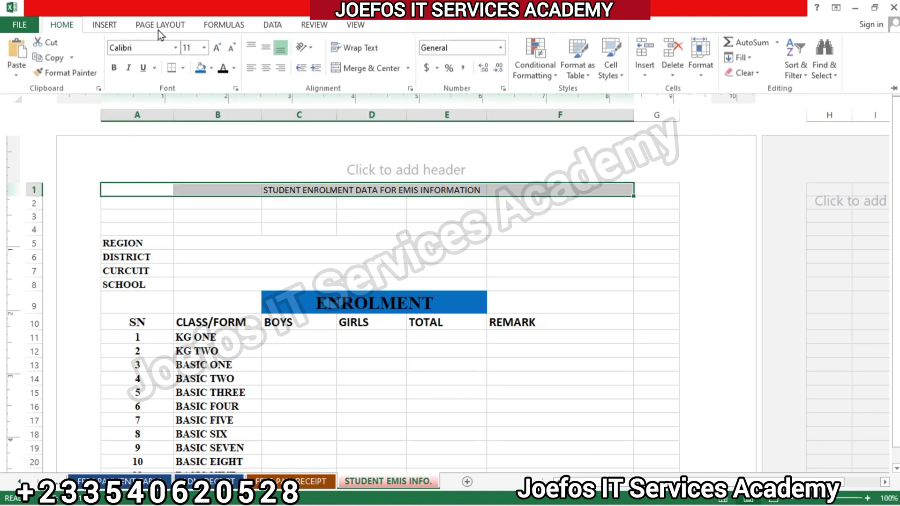
click(347, 69)
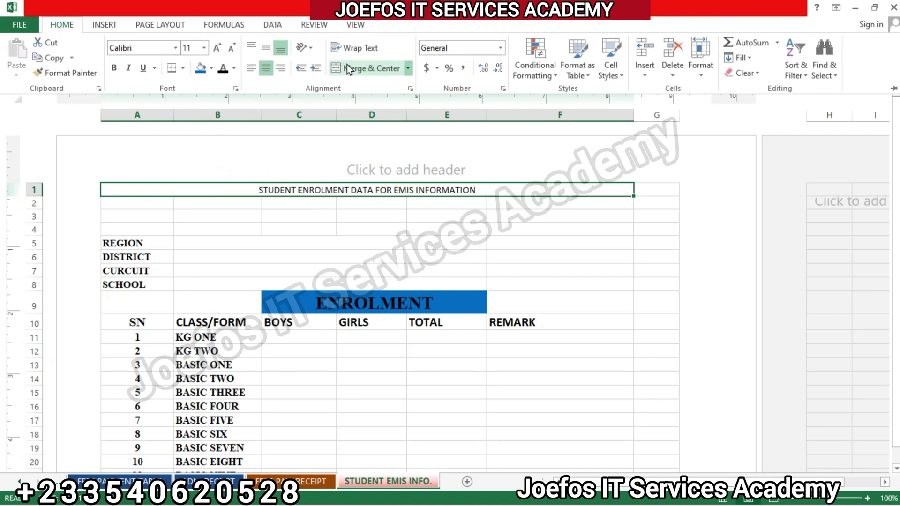
Format the merged title in row 1 as bold, middle-aligned Times New Roman at 18 pt.
click(138, 44)
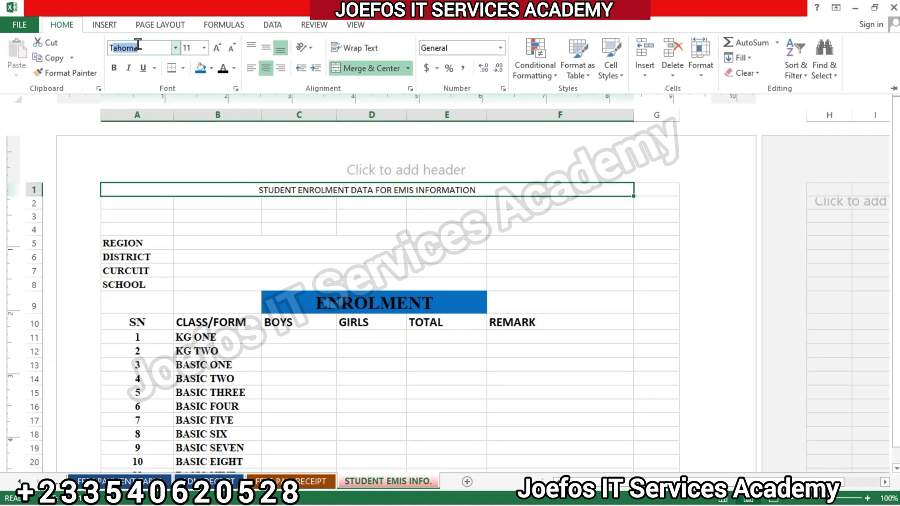
text(Times New Roma)
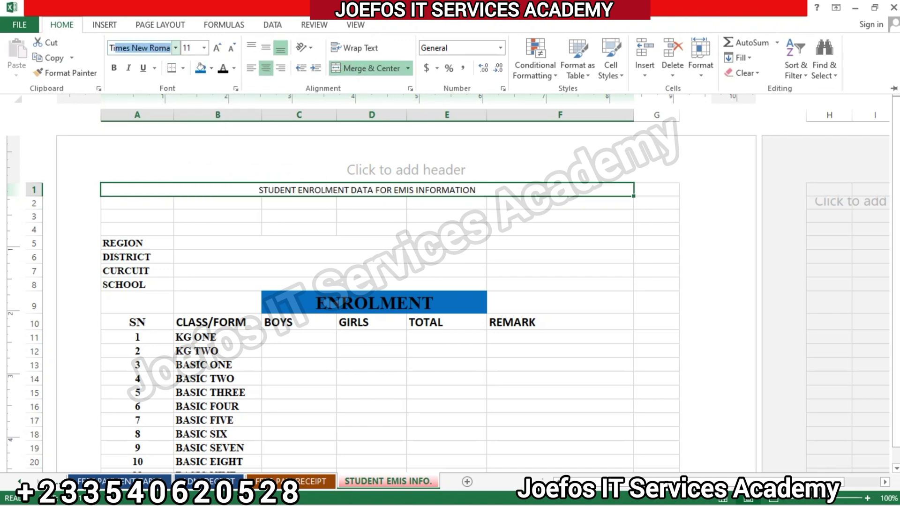
click(114, 69)
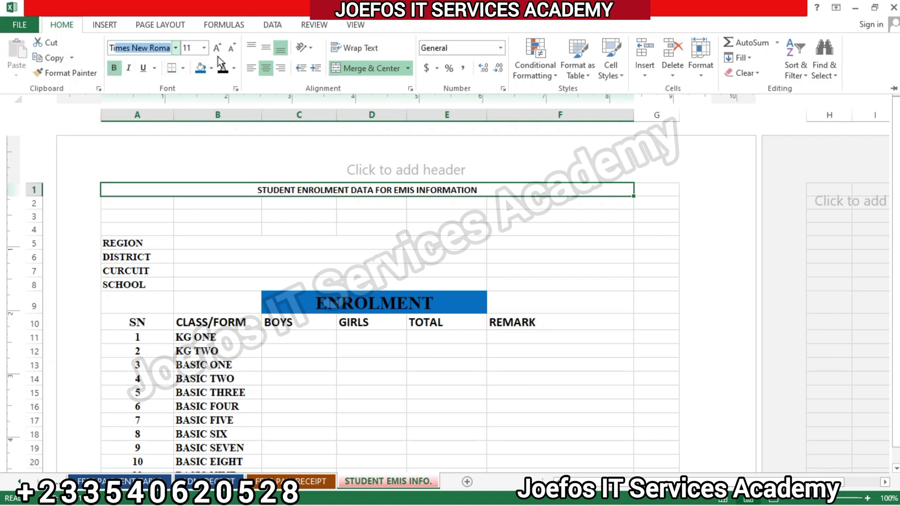
click(261, 48)
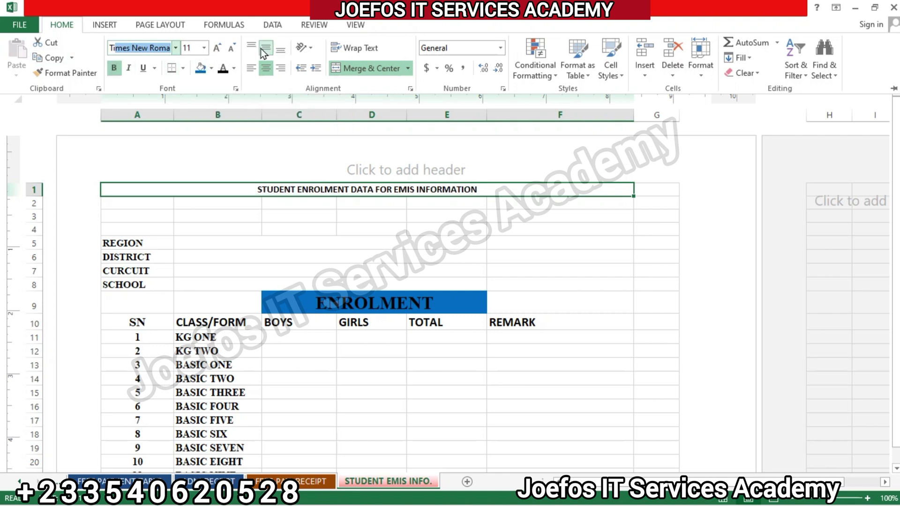
click(216, 48)
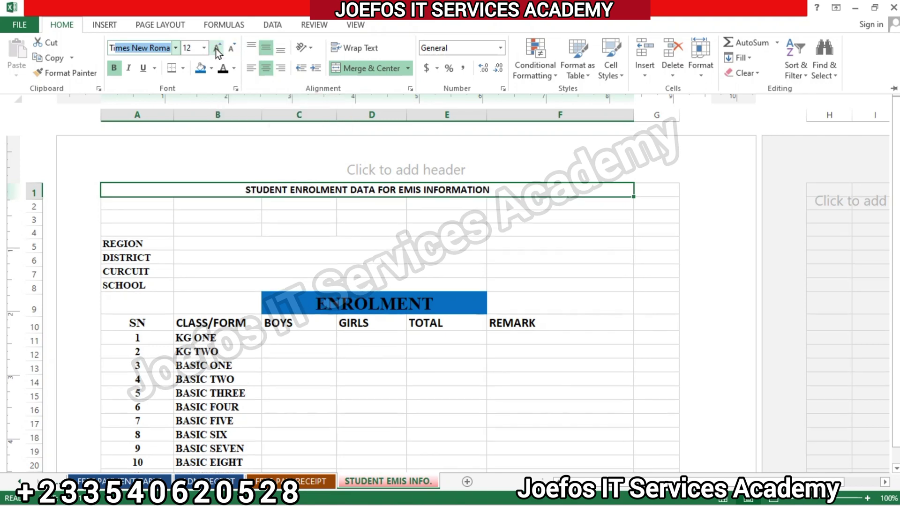
click(216, 48)
click(216, 48)
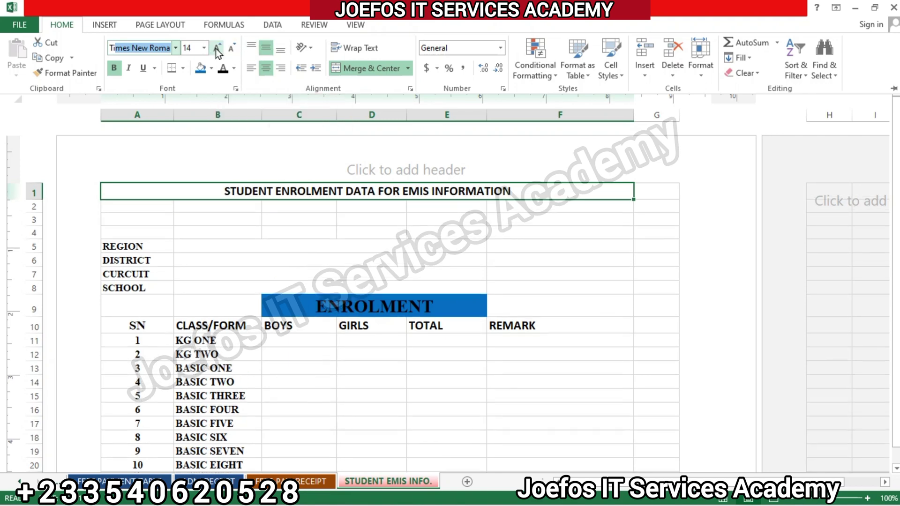
click(216, 49)
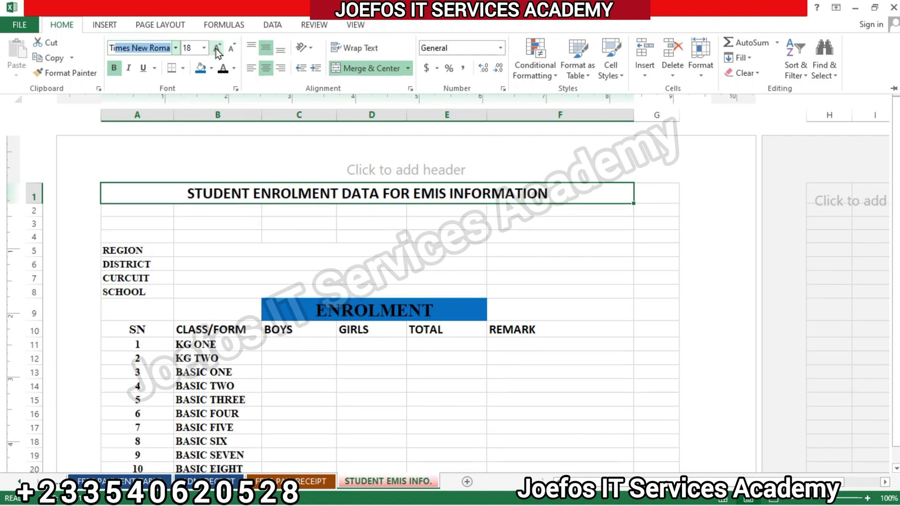
key(Return)
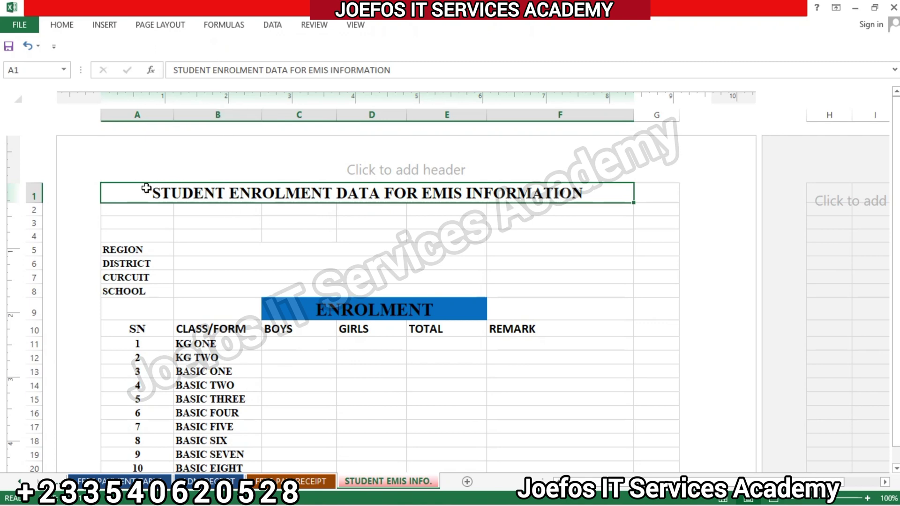
Fill the title cell in row 1 with the same blue as the ENROLMENT heading.
click(61, 26)
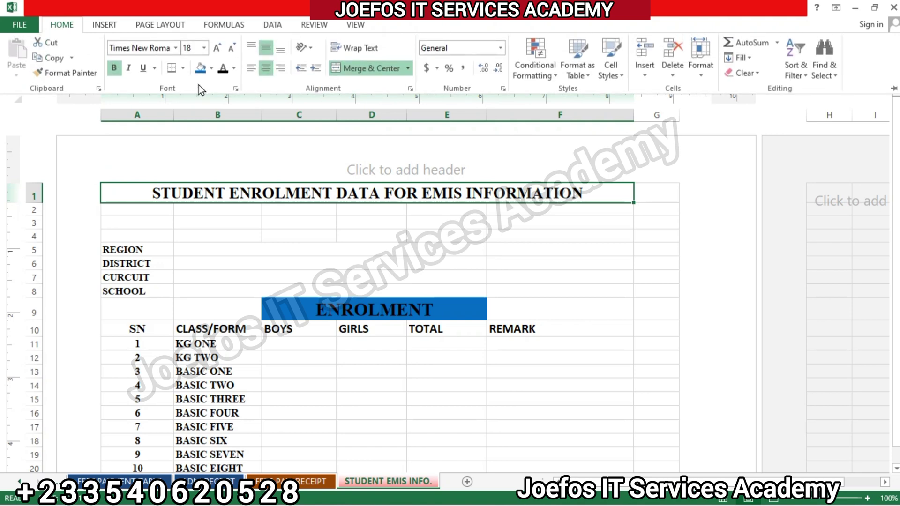
click(200, 68)
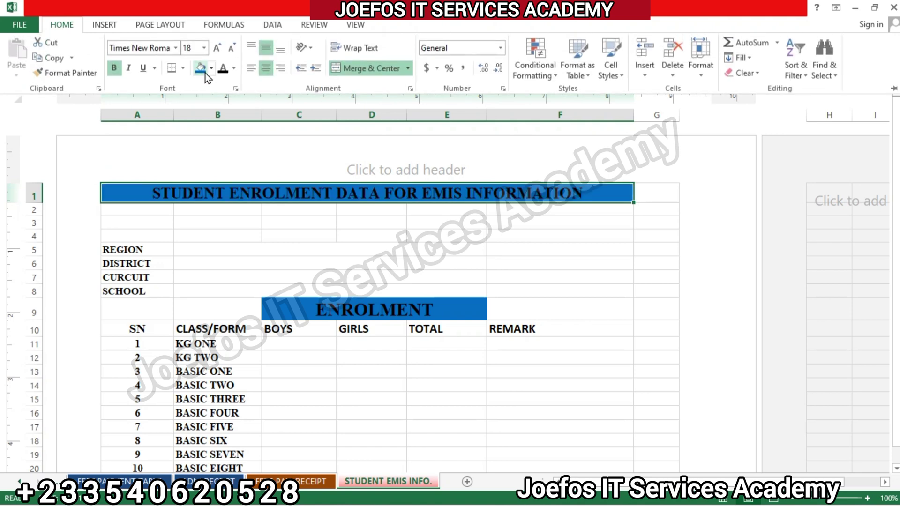
click(315, 219)
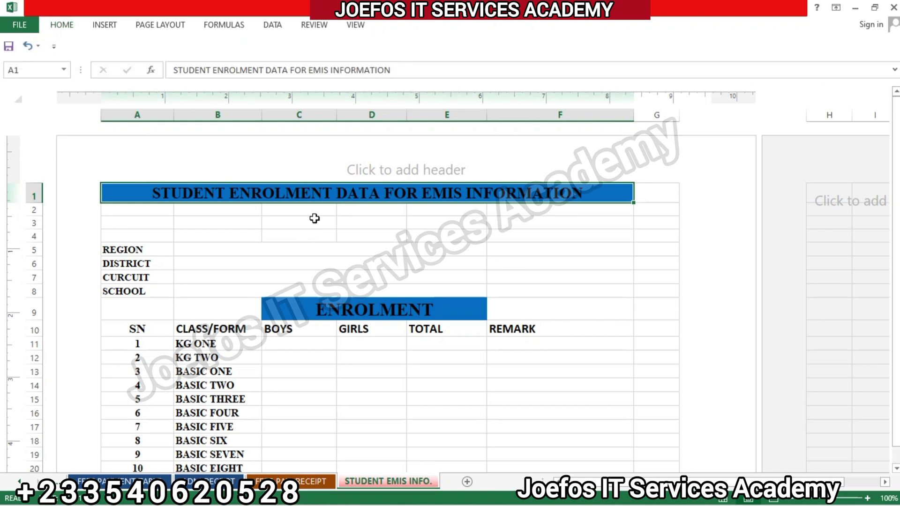
click(364, 223)
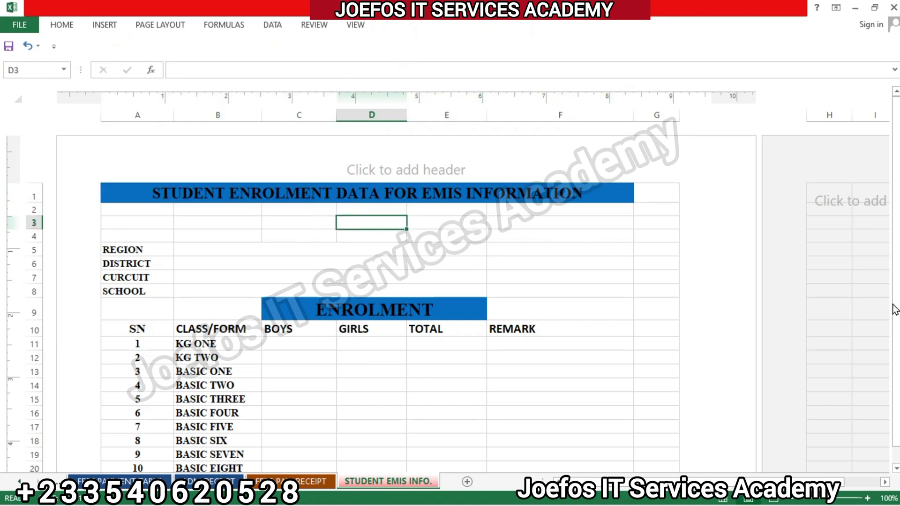
Apply All Borders to the whole form from the title in A1 to the BASIC NINE row, cells A1 to F21.
drag(896, 310, 895, 314)
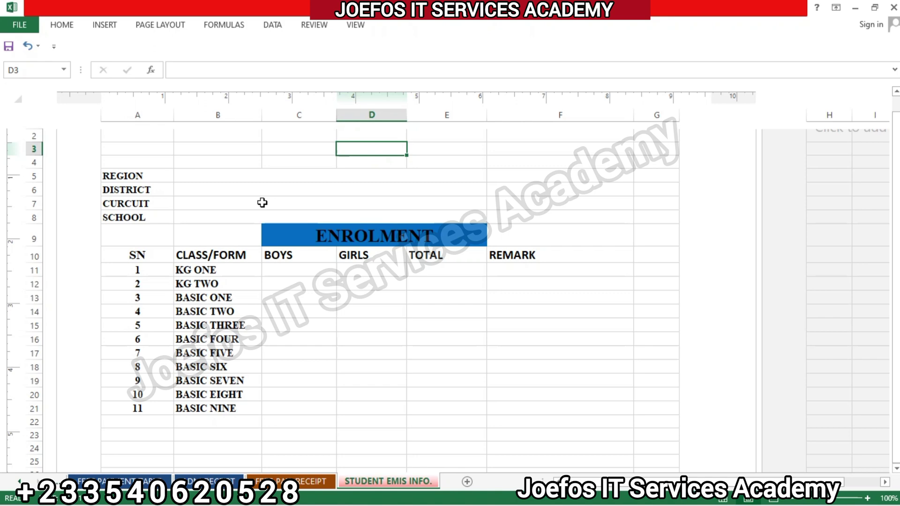
scroll(110, 193, up, 2)
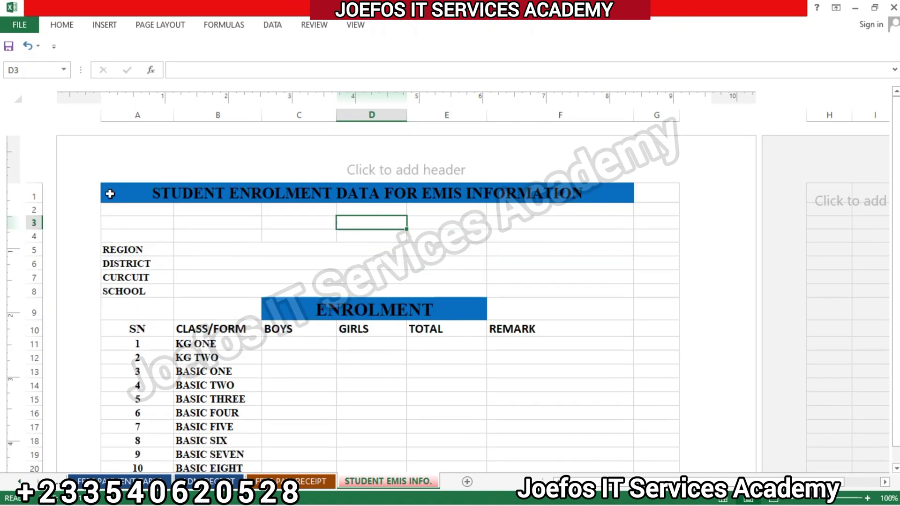
click(113, 191)
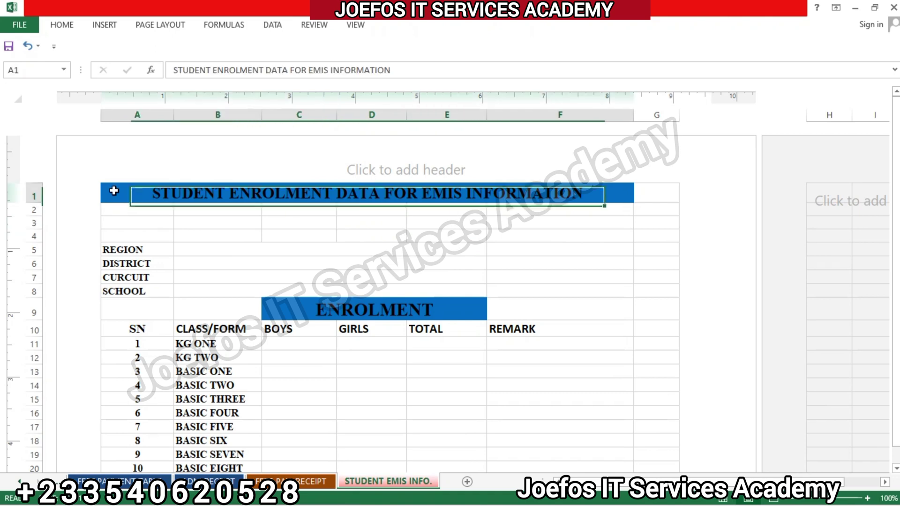
drag(113, 190, 489, 403)
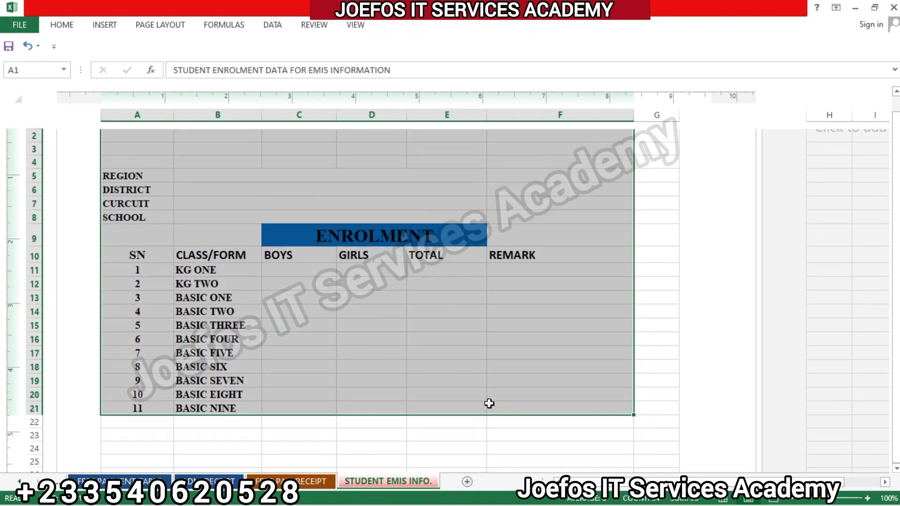
click(67, 27)
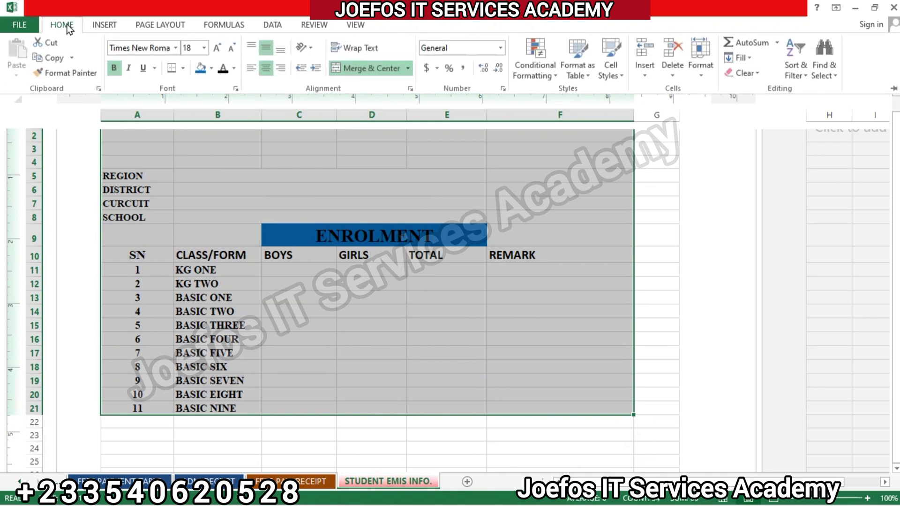
click(184, 69)
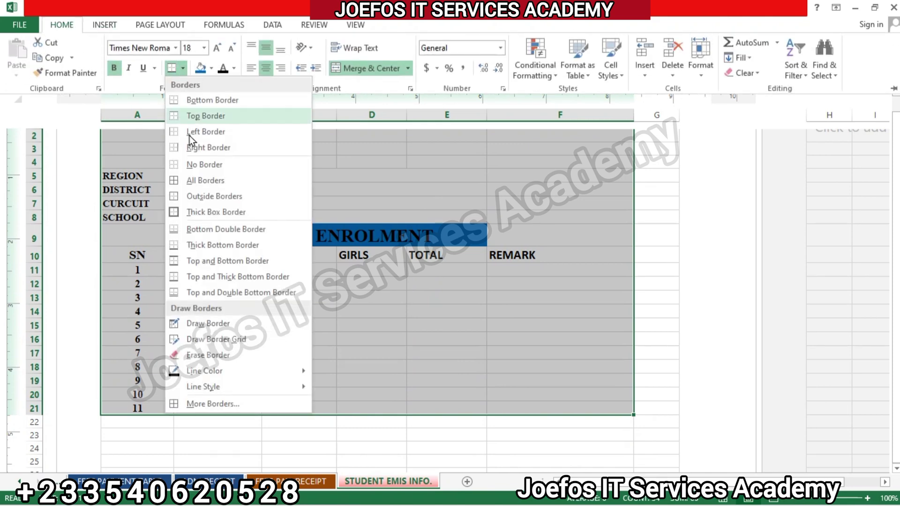
click(189, 181)
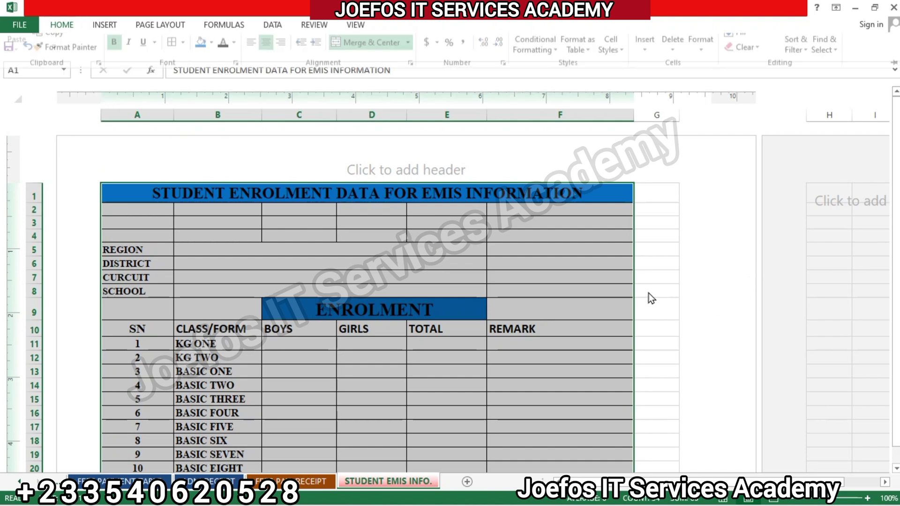
drag(896, 201, 898, 216)
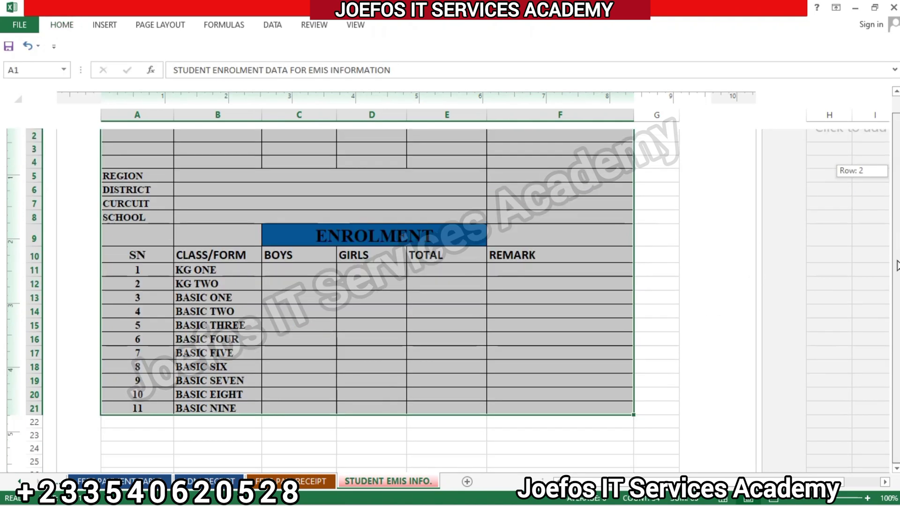
click(242, 438)
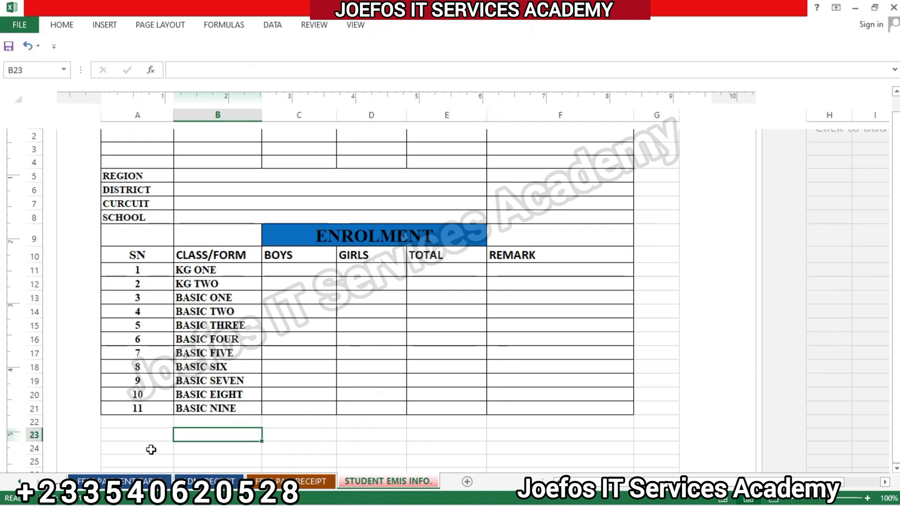
Enter the label NAME OF HEADTEACHER in cell A24, below the enrolment table.
click(151, 449)
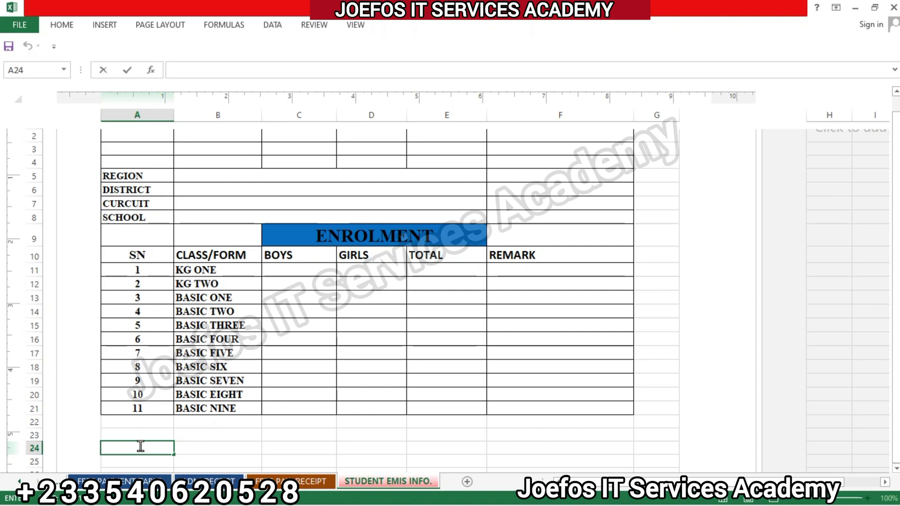
text(M)
key(BackSpace)
text(NAME OF)
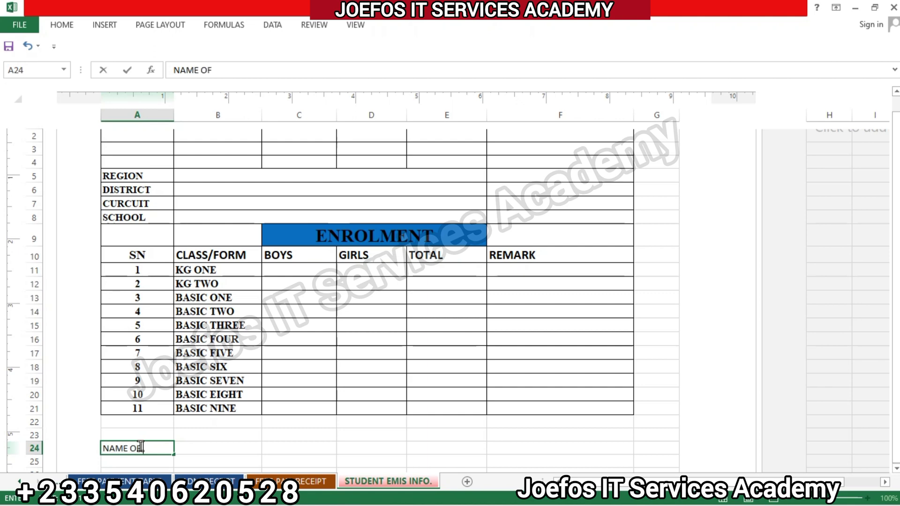
text( HEADTEACHER)
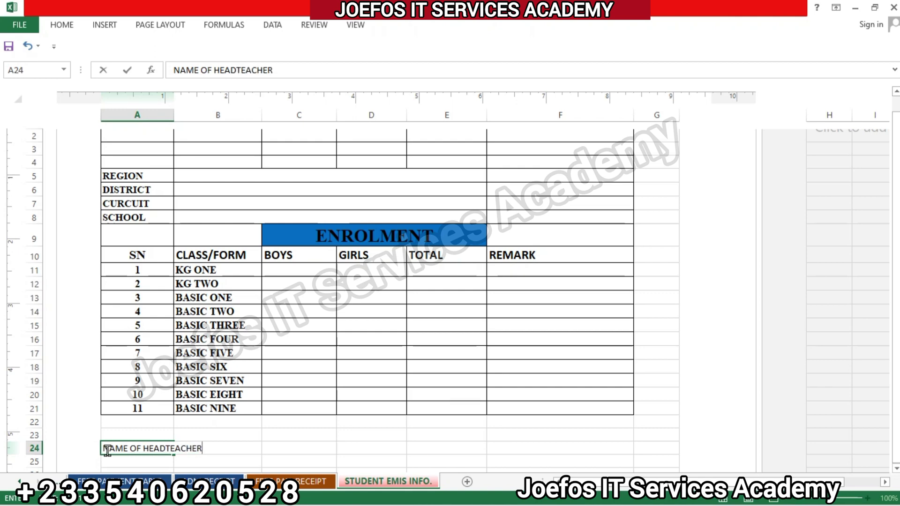
click(285, 461)
Merge and center the NAME OF HEADTEACHER label across cells A24 to B24 and middle-align it.
drag(110, 449, 219, 448)
click(60, 29)
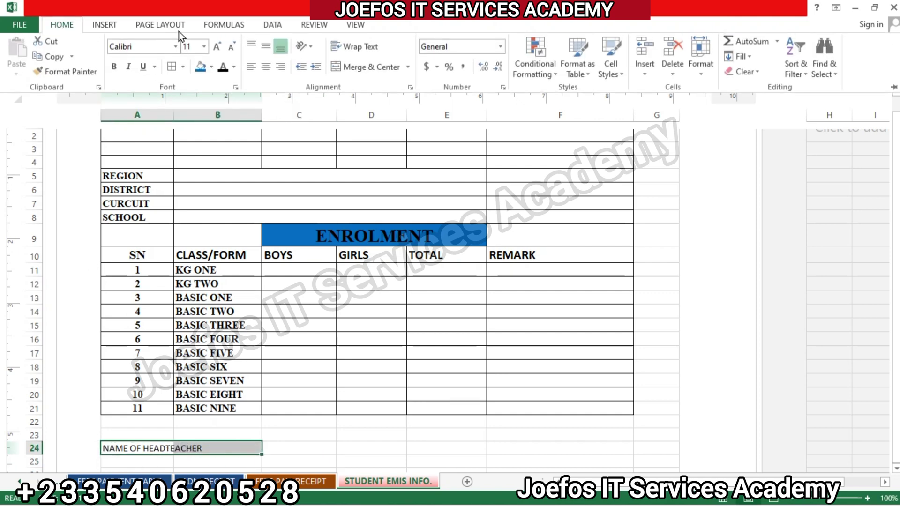
click(361, 70)
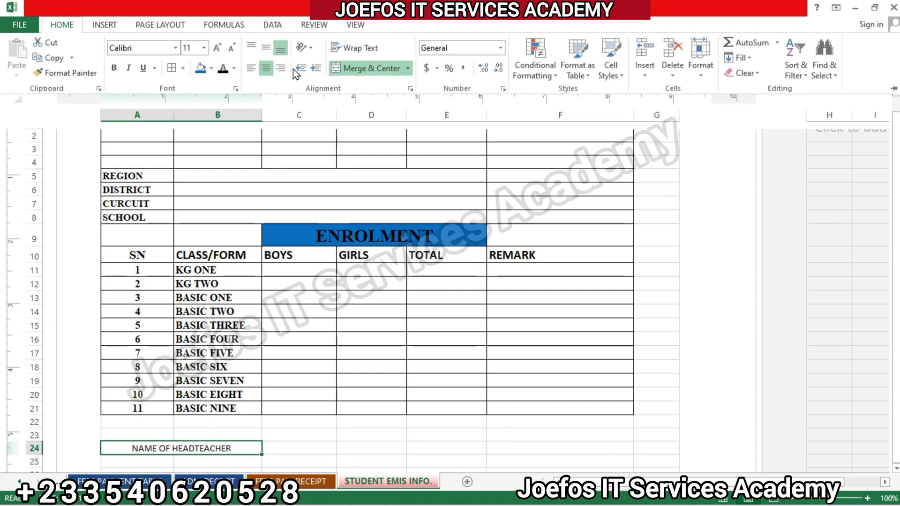
click(266, 48)
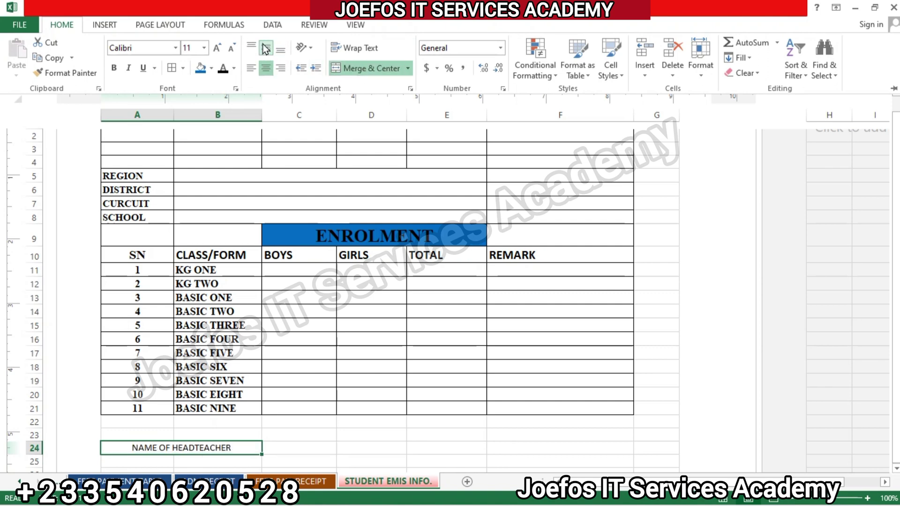
Make the NAME OF HEADTEACHER label bold at 12 pt and try to set its font to Times New Roman.
click(131, 49)
text(Times New Roma)
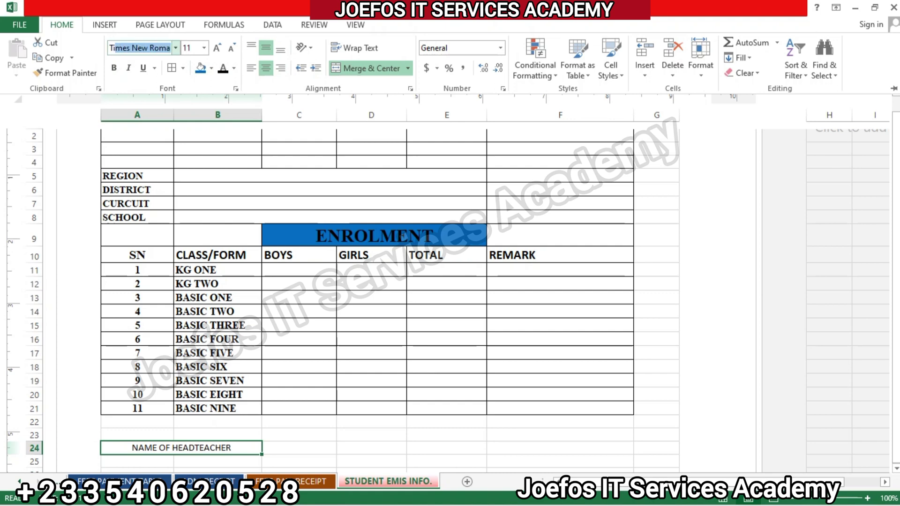
click(111, 69)
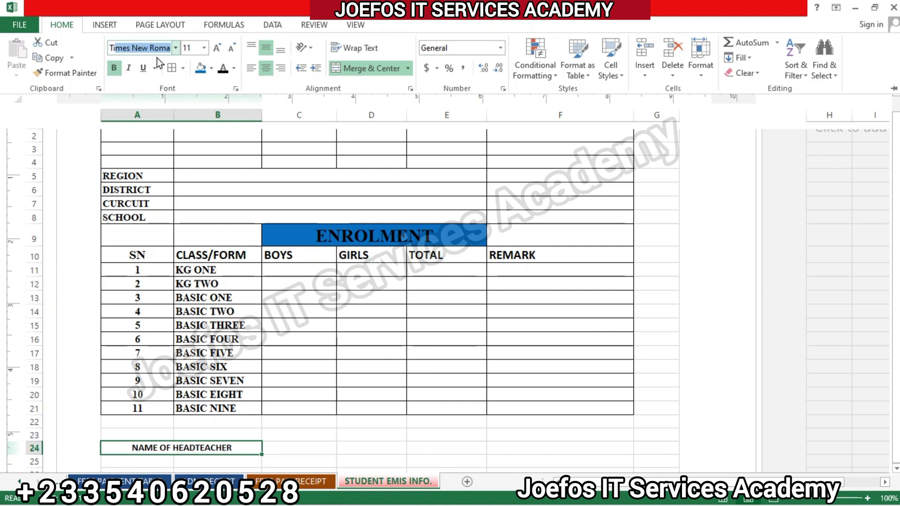
click(211, 48)
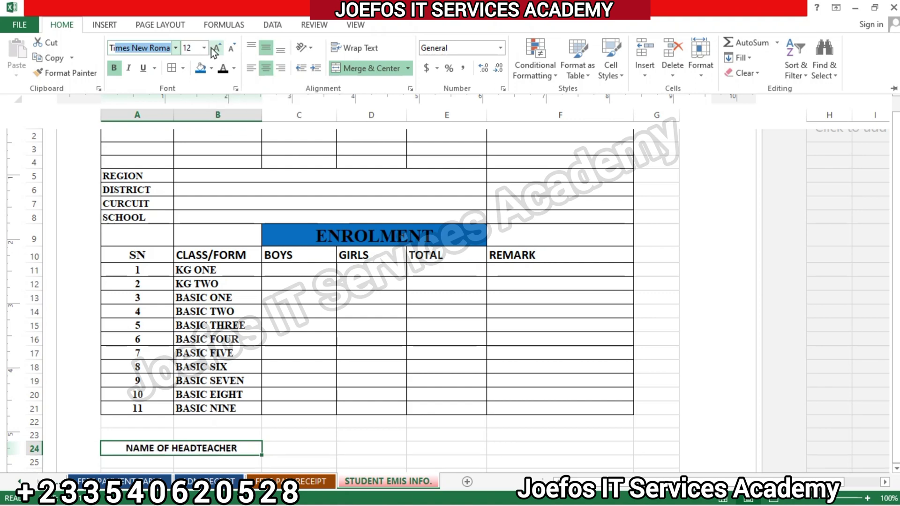
click(344, 310)
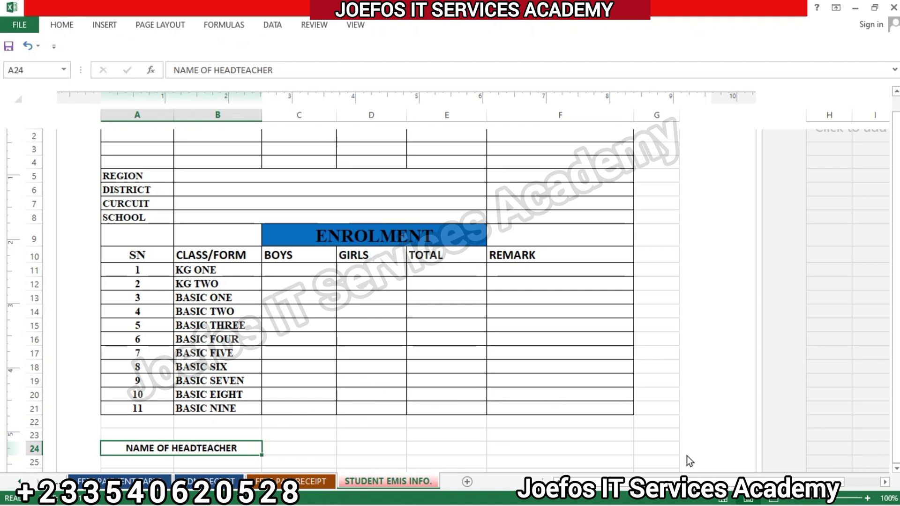
Merge and center cells A25 to B26 as a blank field below NAME OF HEADTEACHER, formatted bold Times New Roman at 12 pt.
click(895, 469)
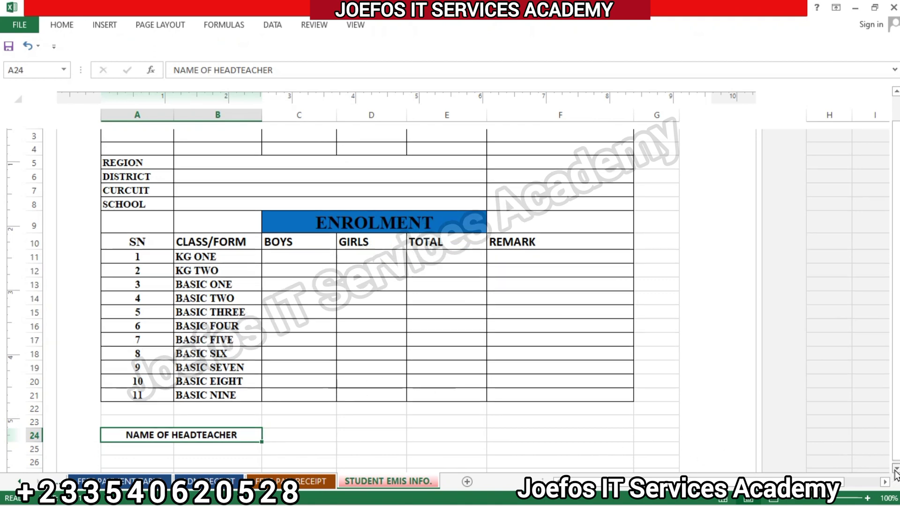
click(895, 469)
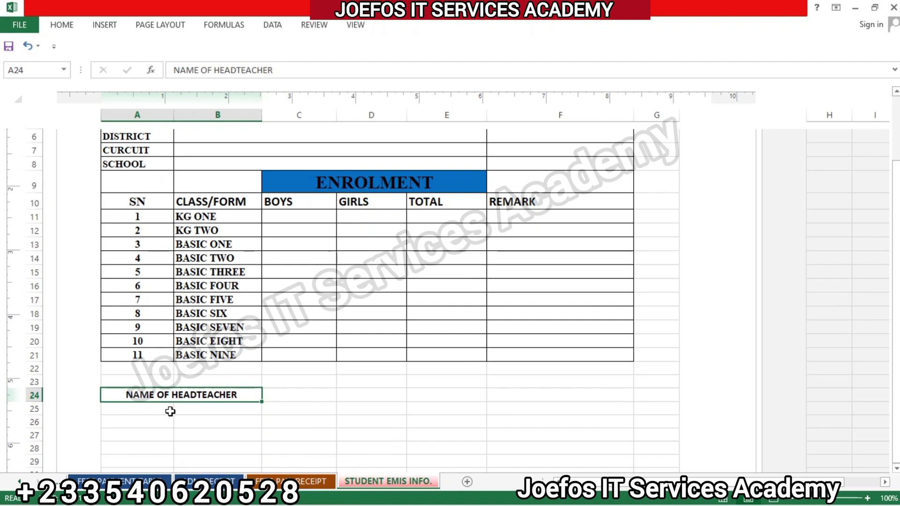
drag(112, 412, 203, 430)
click(61, 25)
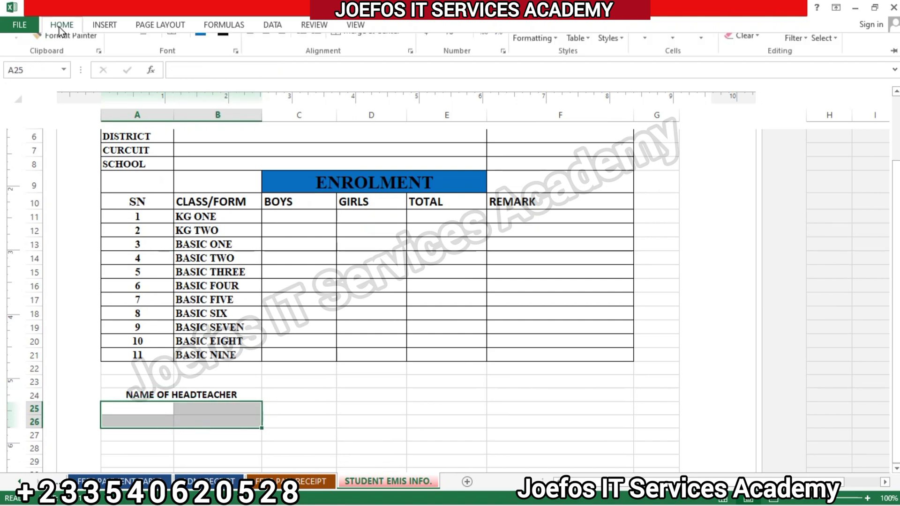
click(348, 66)
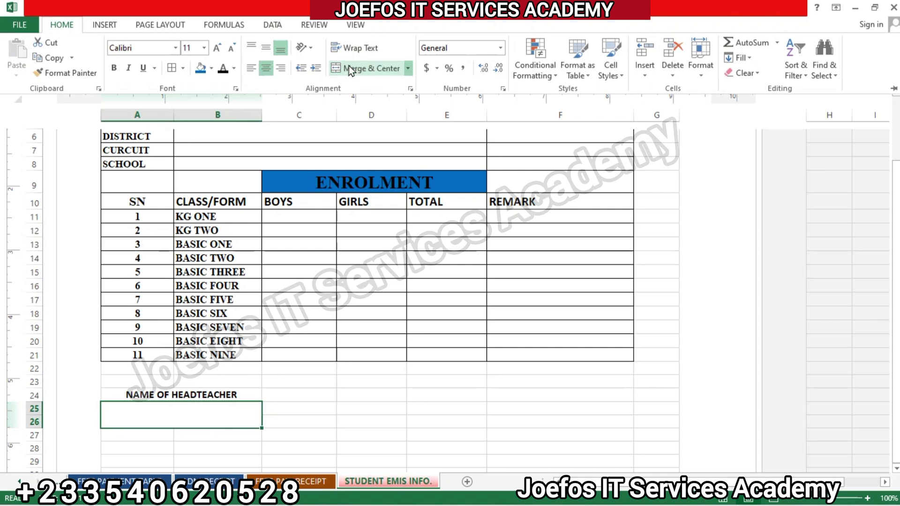
click(157, 47)
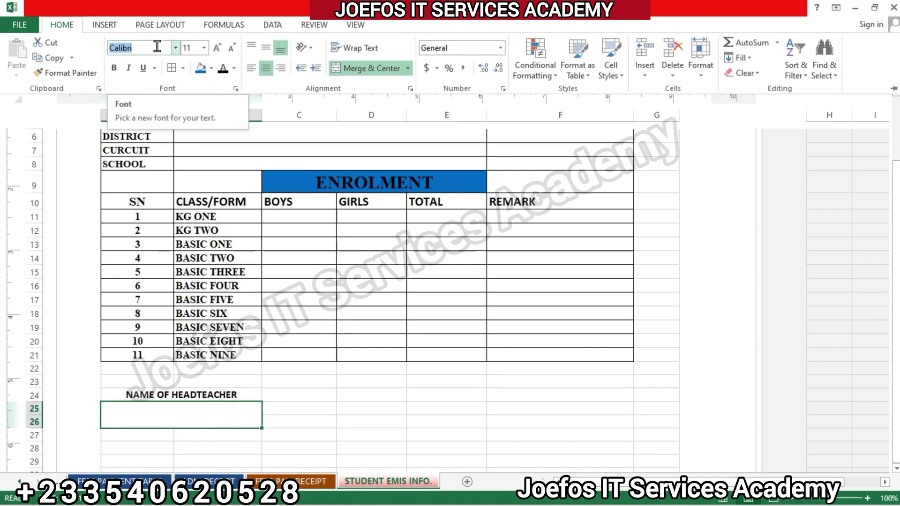
text(Times New Roma)
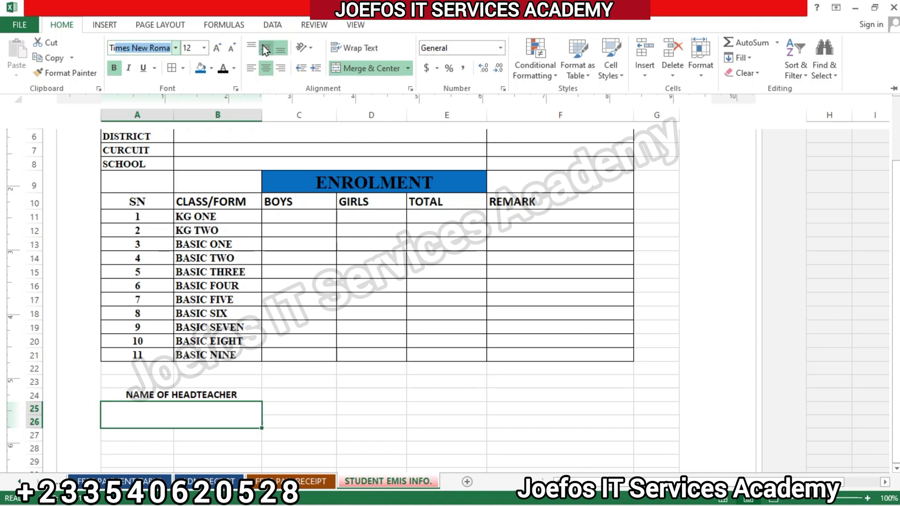
key(ctrl+F1)
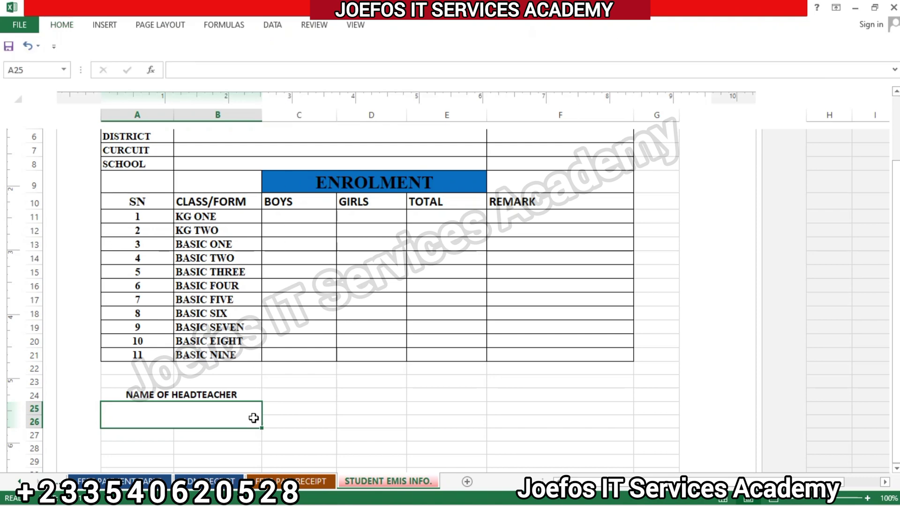
Enter the label SIGNATURE AND STAMP in cell A28, below the headteacher name field.
click(136, 445)
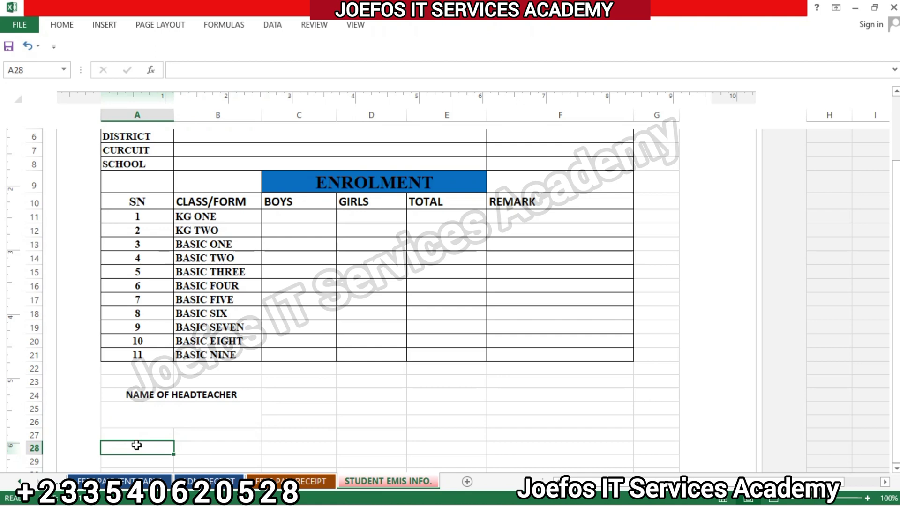
text(SIGNA)
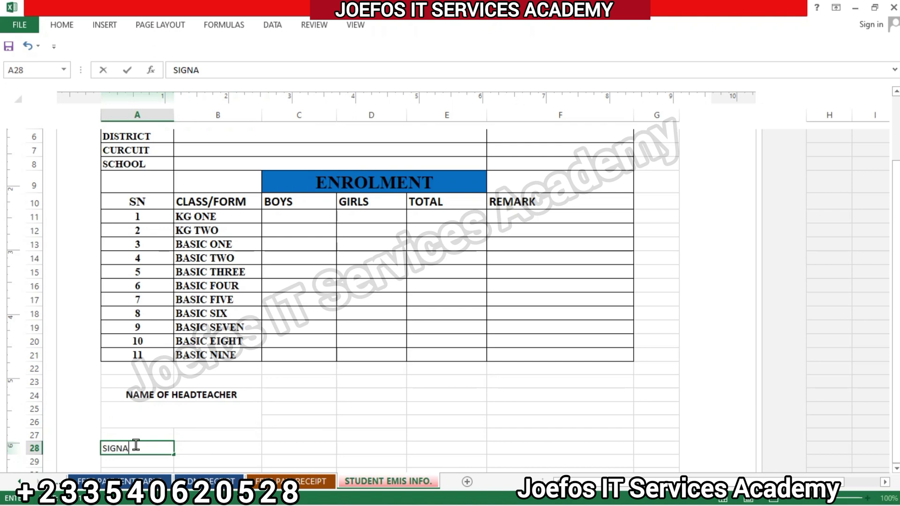
text(TURE AND STAMO)
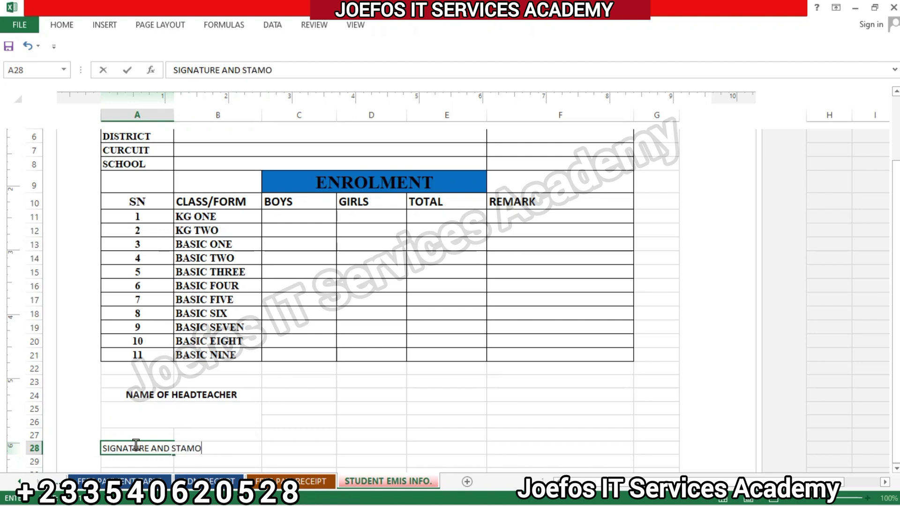
key(BackSpace)
text(P)
click(271, 445)
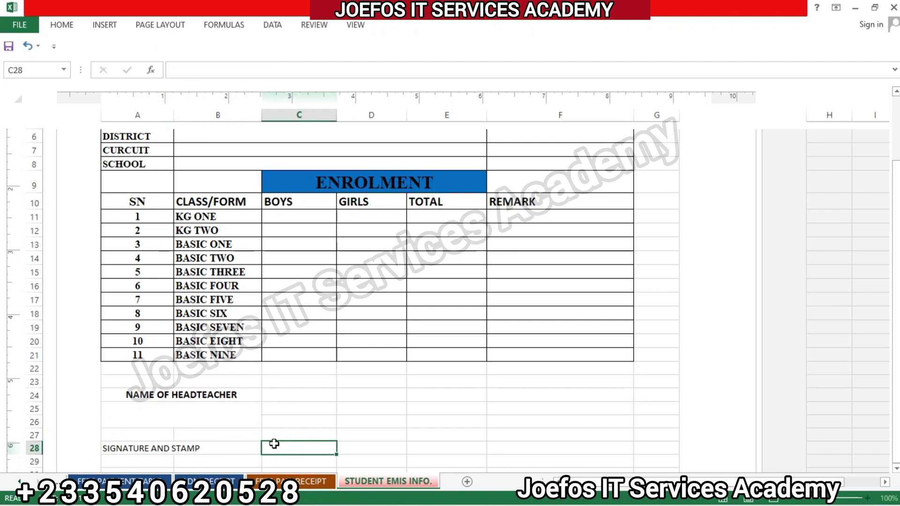
Merge and center the SIGNATURE AND STAMP label across cells A28 to B28 and middle-align it.
click(106, 447)
drag(156, 447, 237, 448)
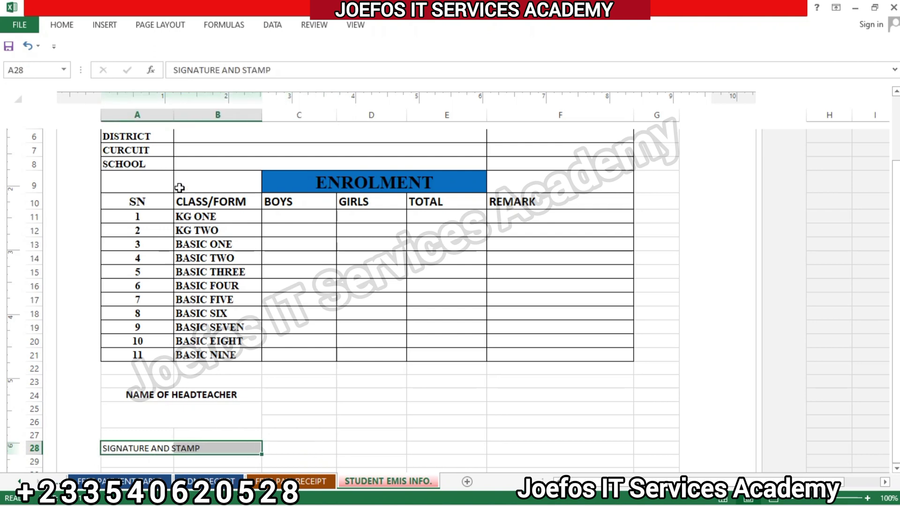
click(67, 26)
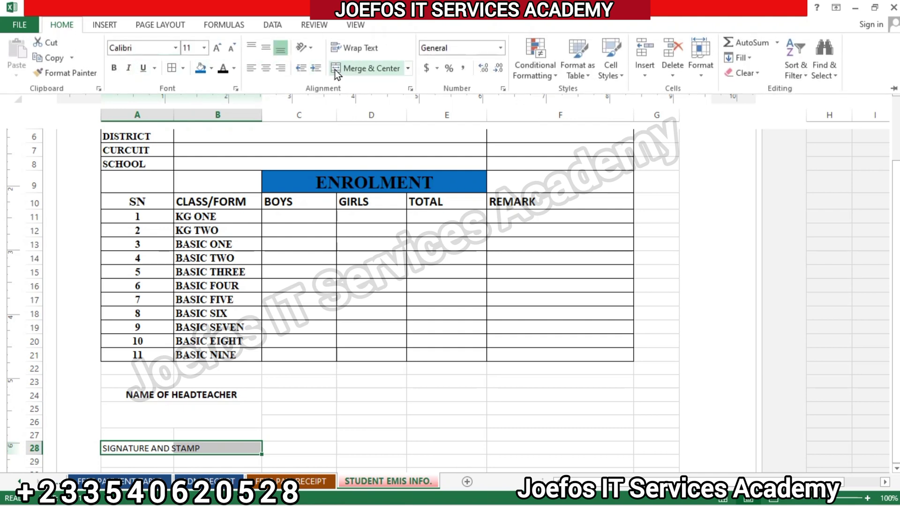
click(351, 68)
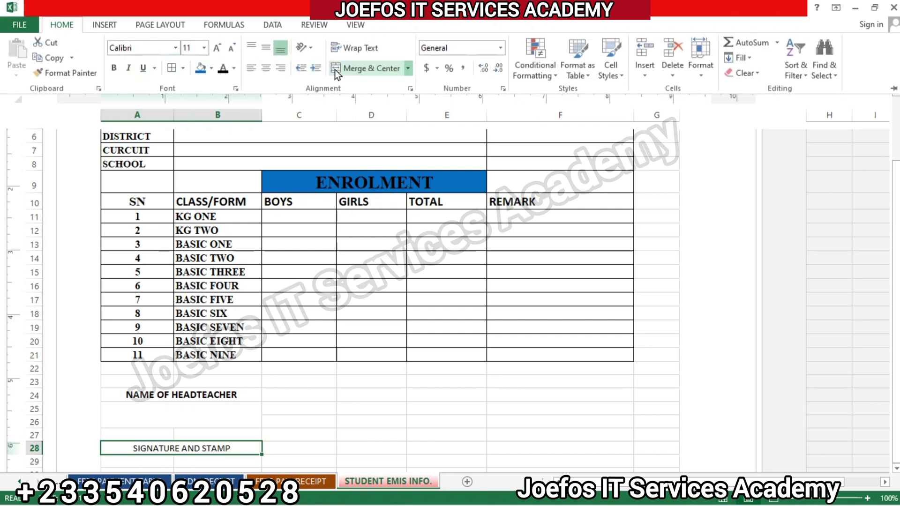
click(264, 48)
Format the SIGNATURE AND STAMP label as bold Times New Roman at 12 pt.
click(139, 49)
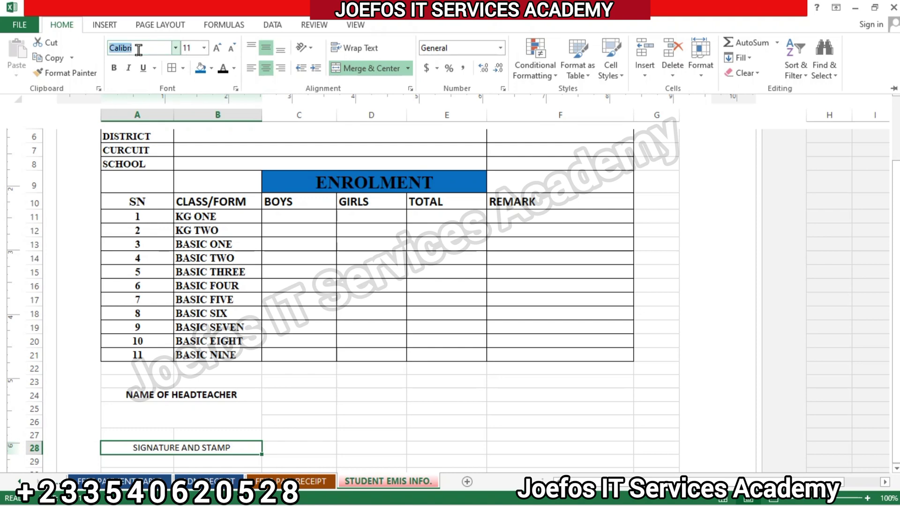
text(Times New Roma)
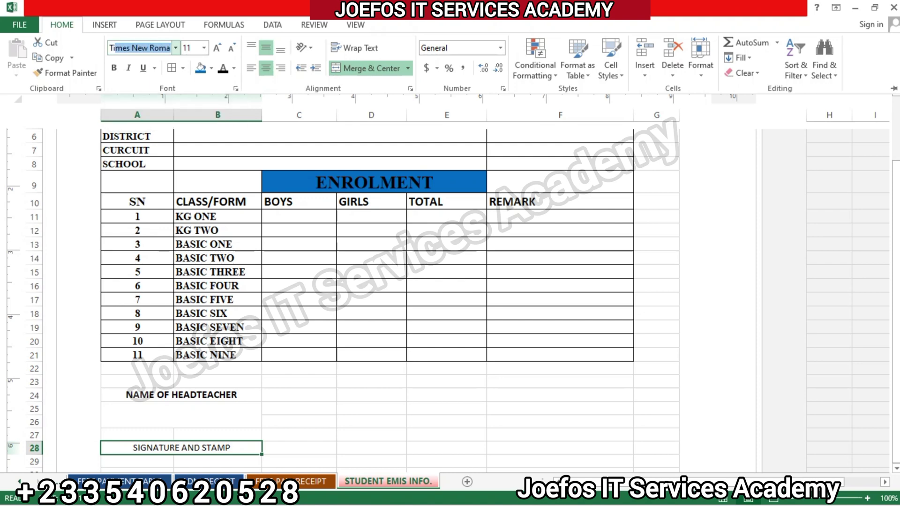
click(114, 70)
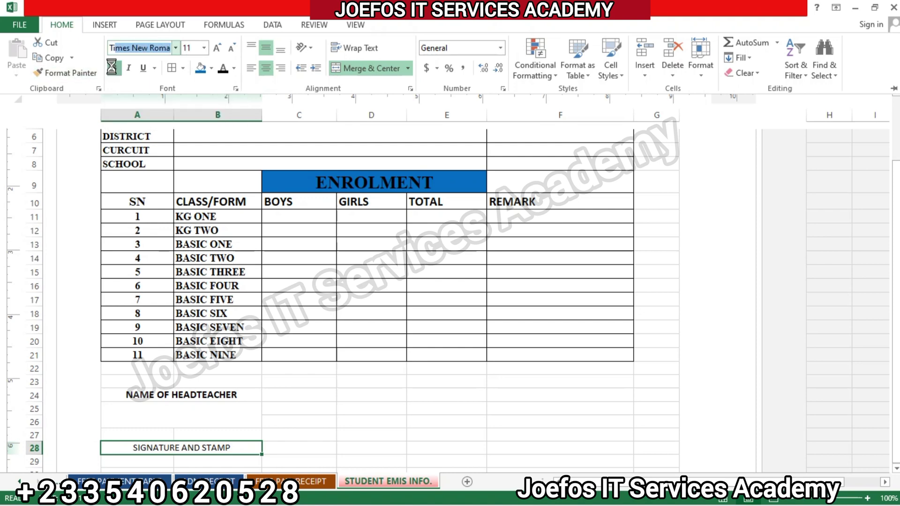
click(217, 48)
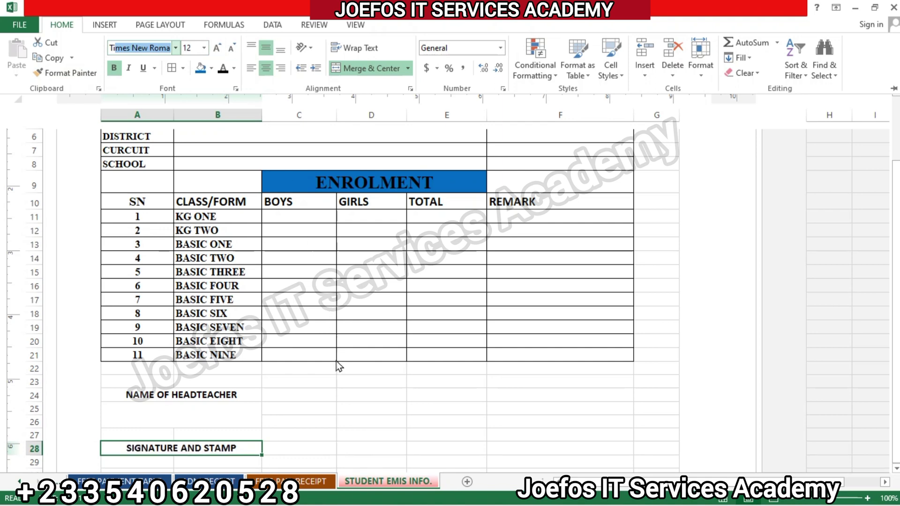
key(Return)
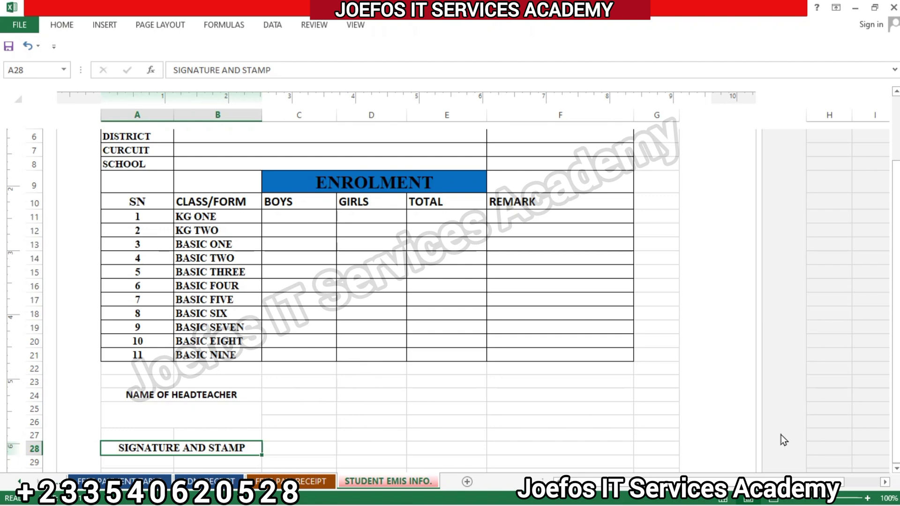
Merge and center cells A29 to B30 as a blank field below SIGNATURE AND STAMP, and middle-align it.
click(895, 468)
click(895, 469)
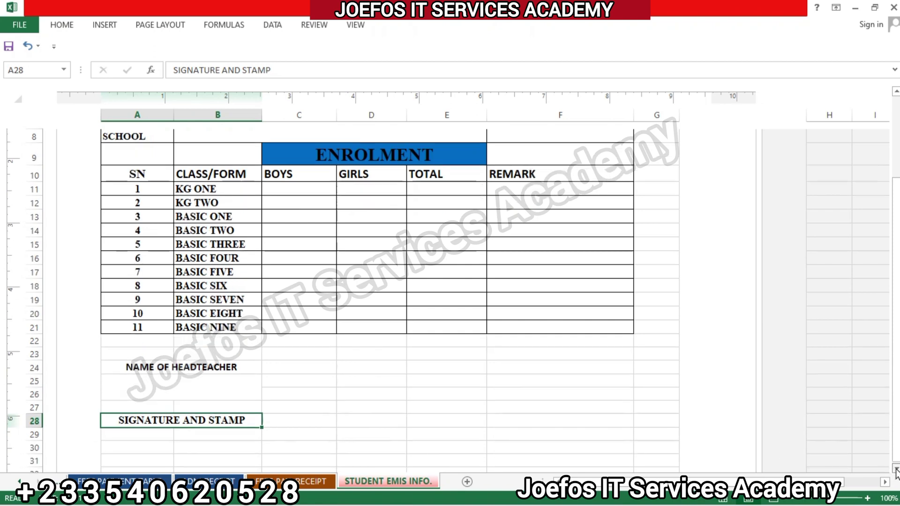
click(896, 469)
click(895, 469)
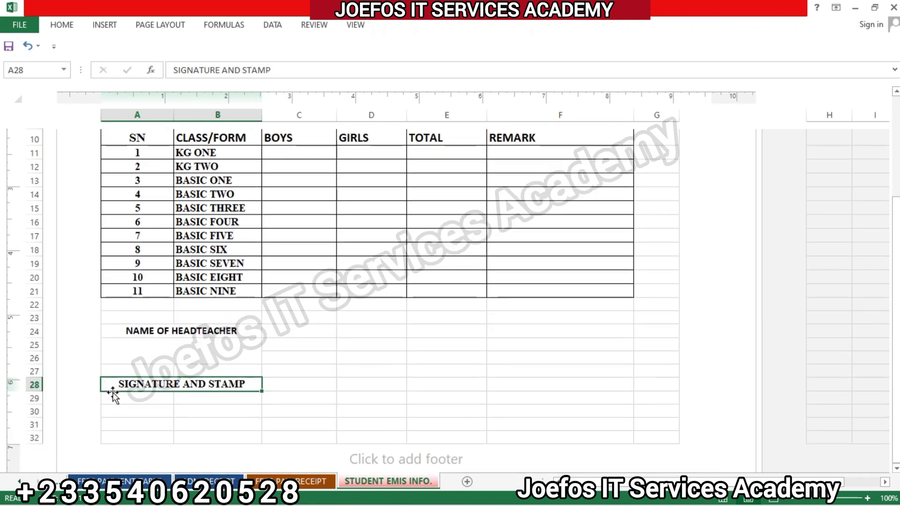
drag(114, 394, 211, 409)
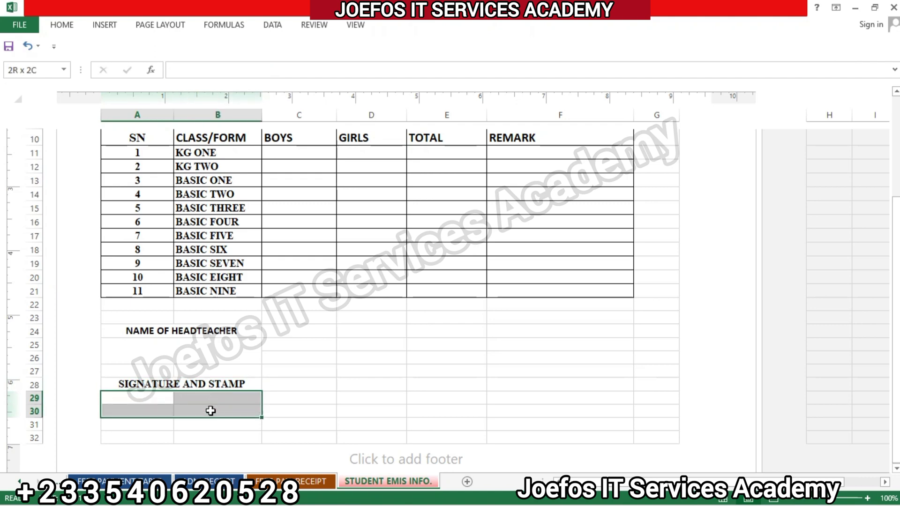
click(60, 25)
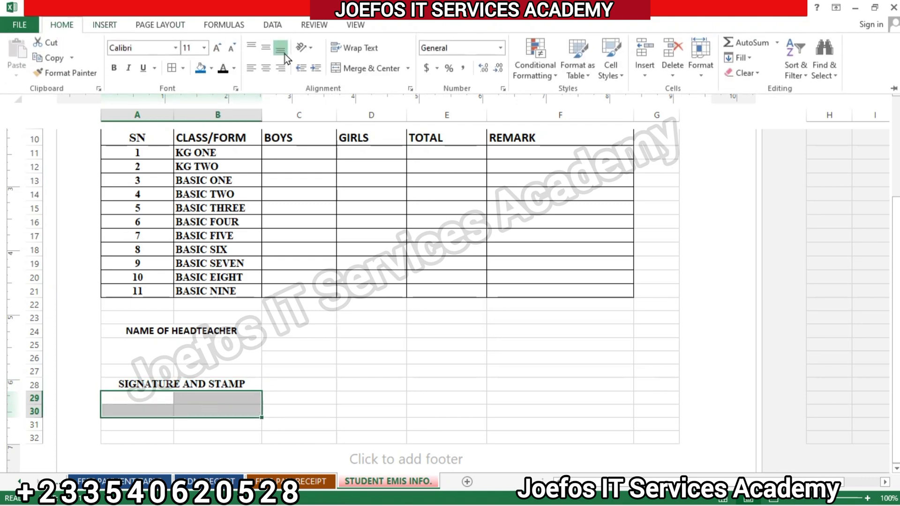
click(347, 66)
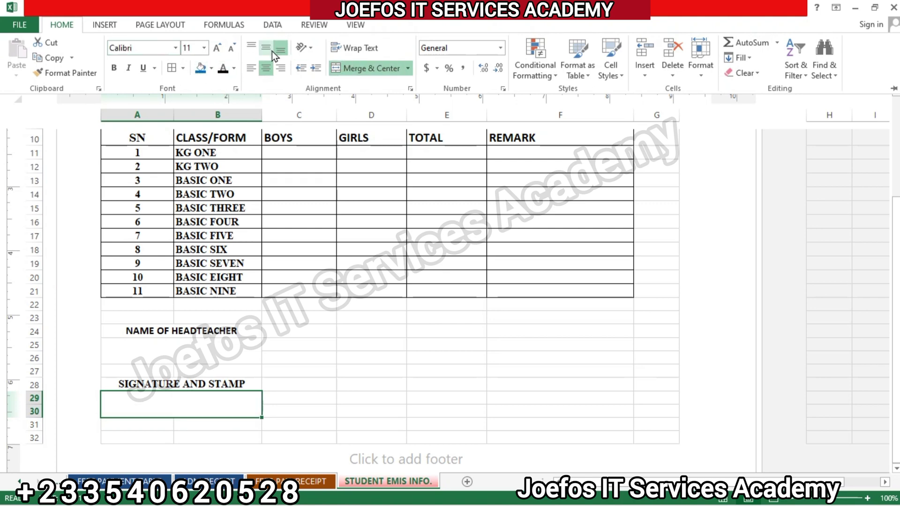
click(270, 51)
Format the blank signature field in A29 to B30 as bold Times New Roman and increase its font size by one increment.
click(130, 45)
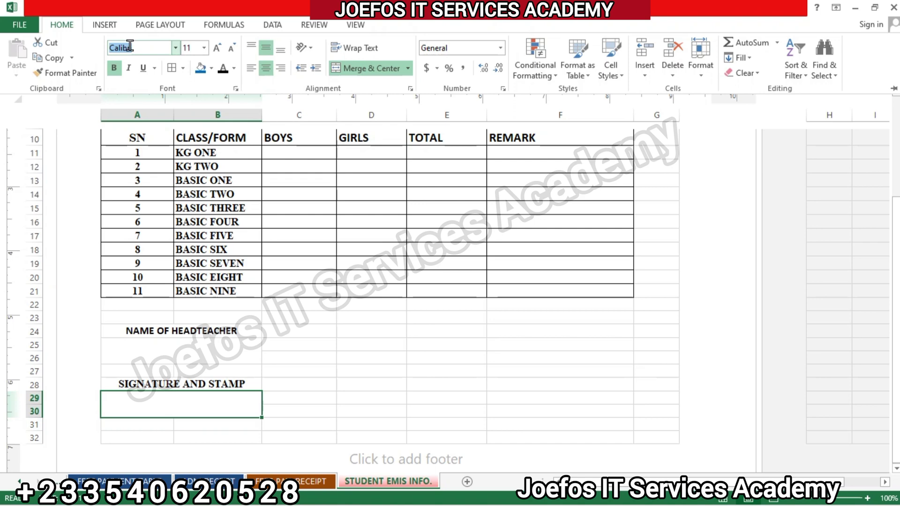
text(Times New Roman)
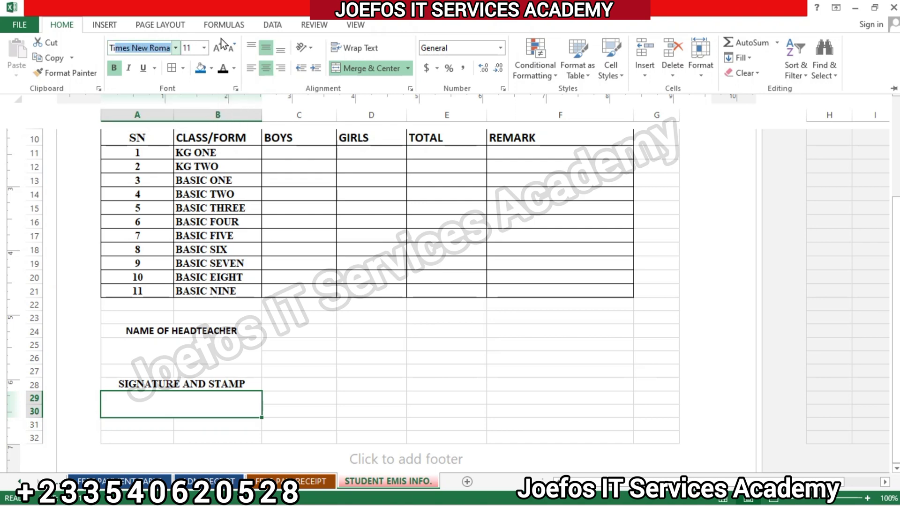
click(217, 49)
key(Escape)
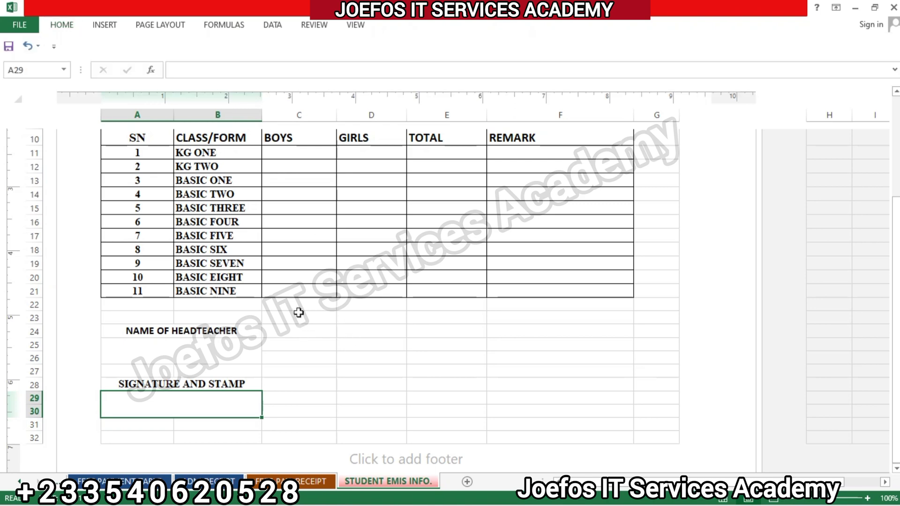
click(347, 354)
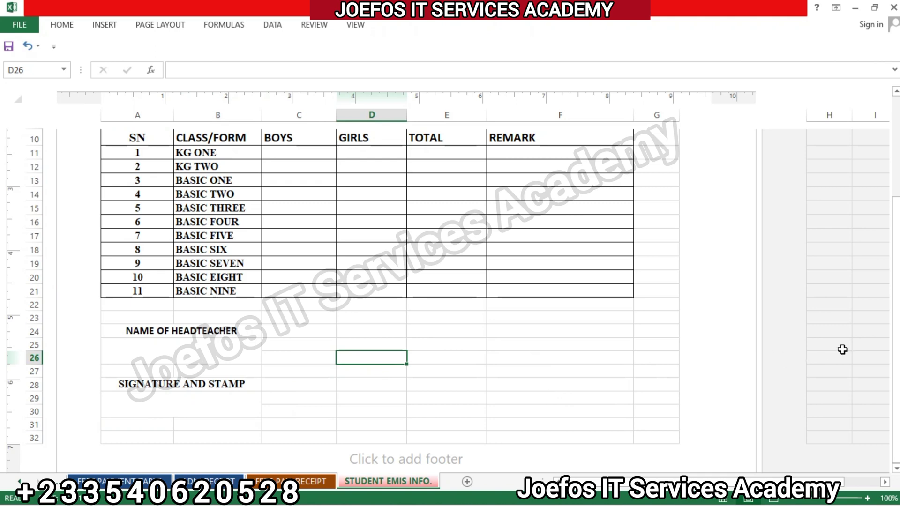
drag(895, 358, 882, 245)
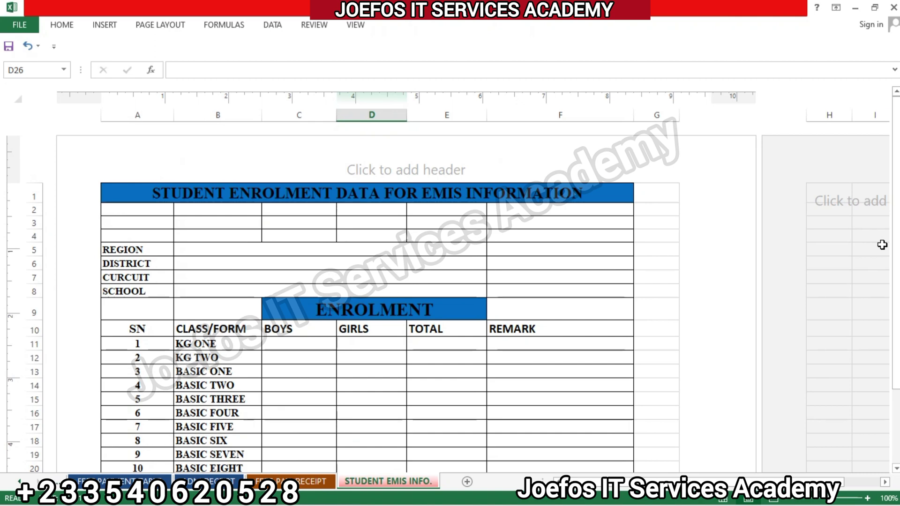
drag(895, 244, 895, 281)
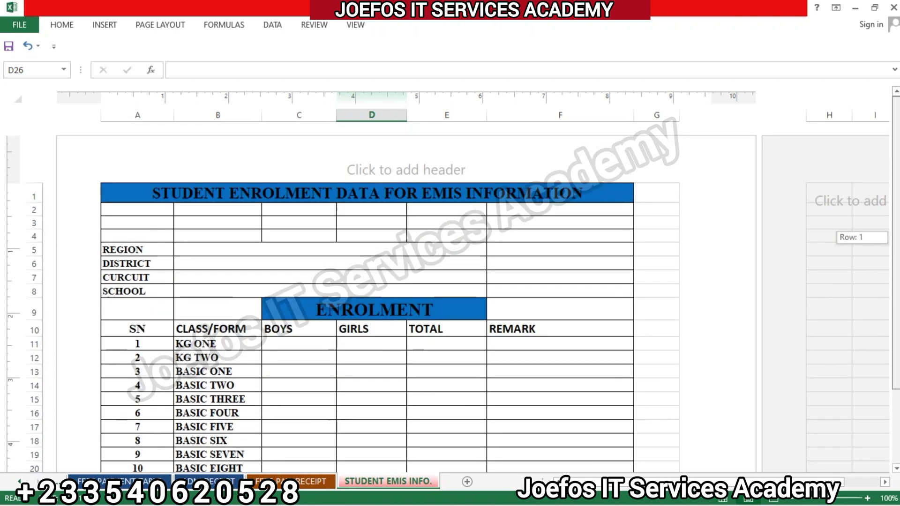
mouse_move(895, 236)
mouse_down()
mouse_move(895, 246)
mouse_move(895, 237)
mouse_up()
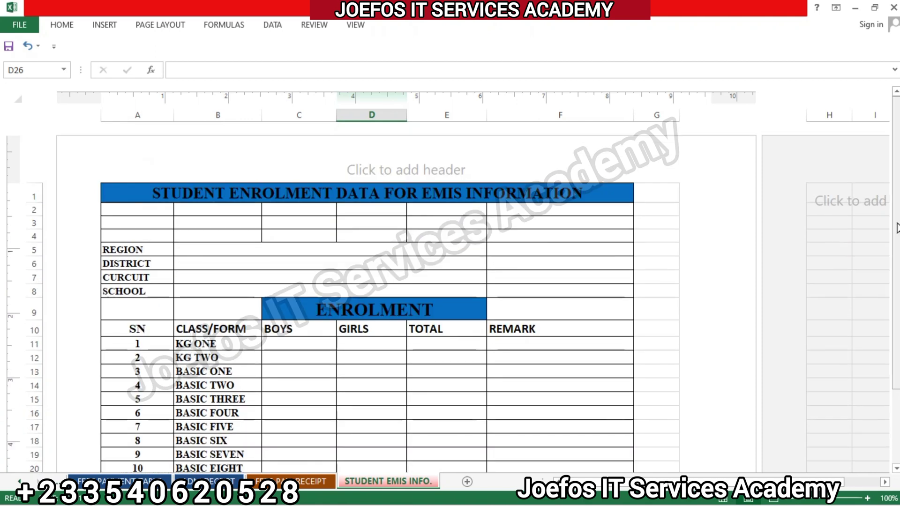
drag(895, 244, 896, 225)
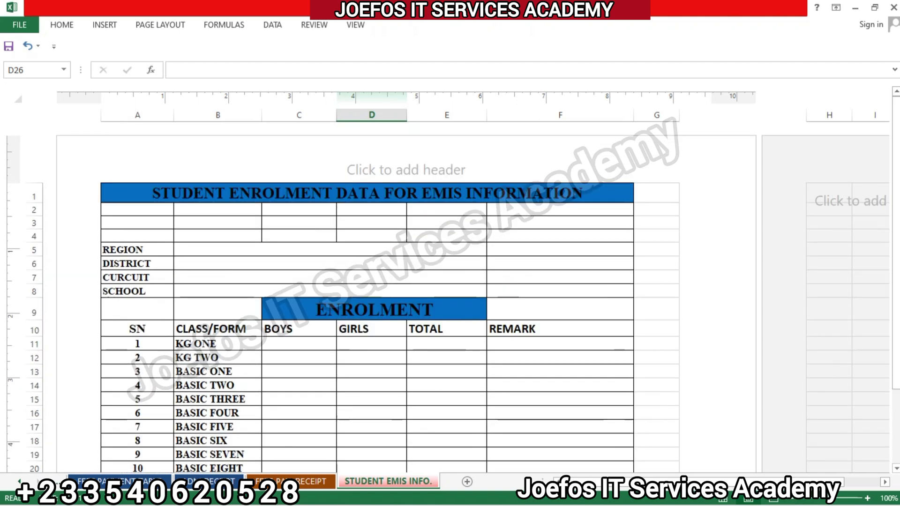